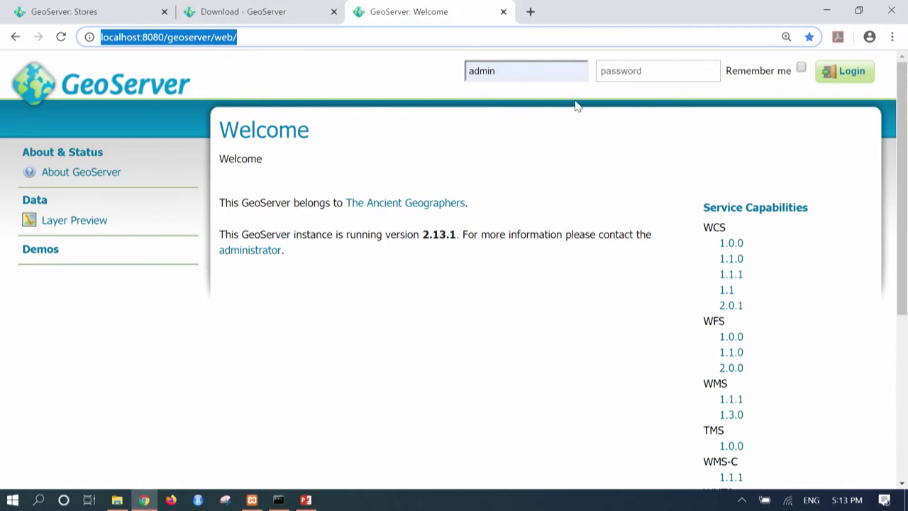
Step: Log in to GeoServer as admin by entering the administrator password
click(654, 72)
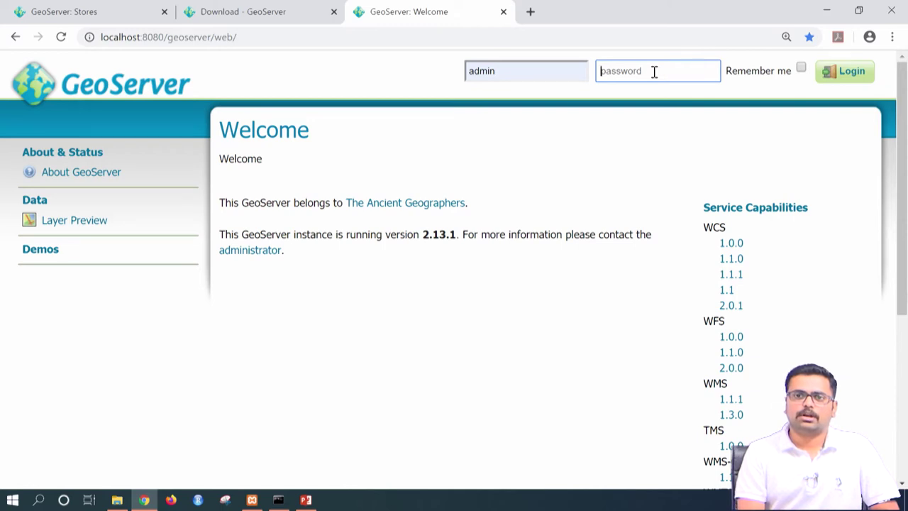
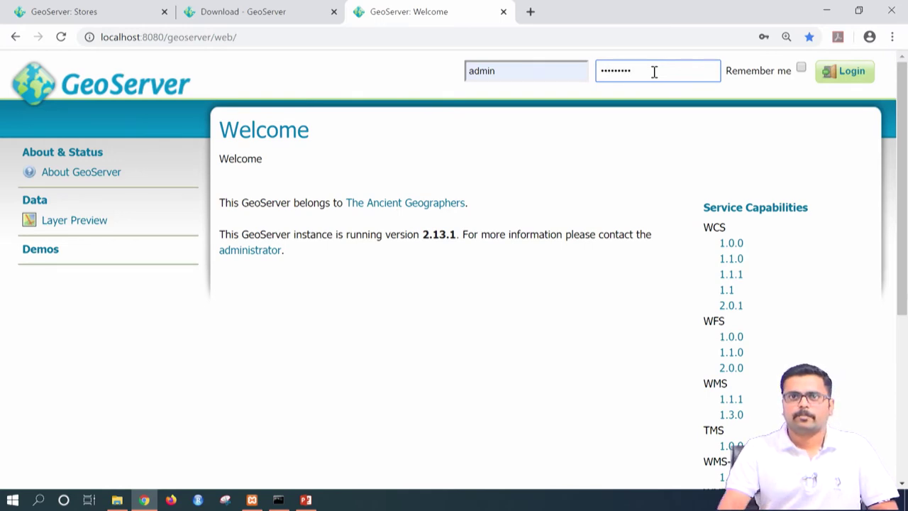
click(851, 73)
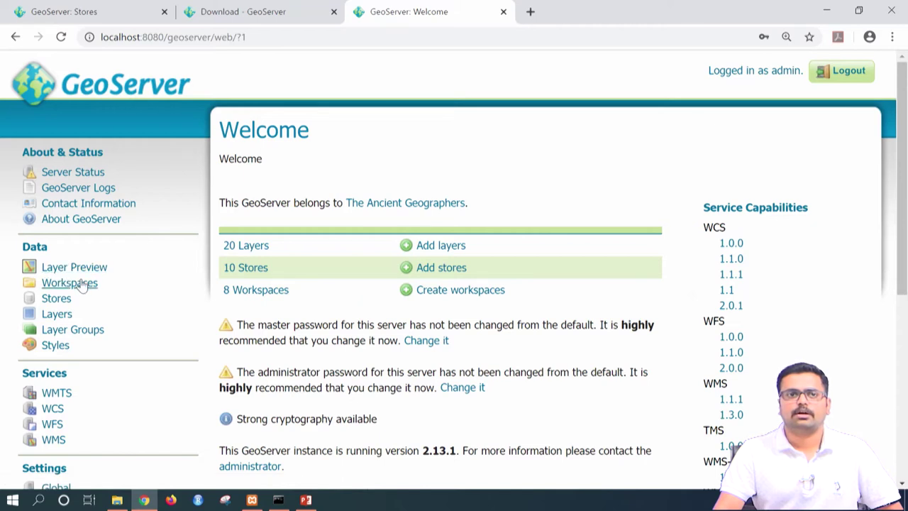
Step: Open an OpenLayers map preview of the District:Dist_roads-clip layer
click(98, 270)
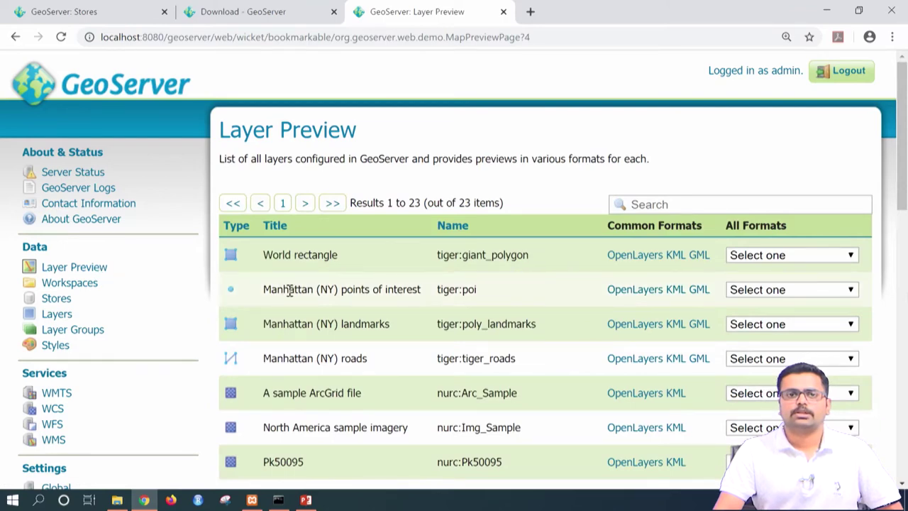
scroll(288, 291, down, 6)
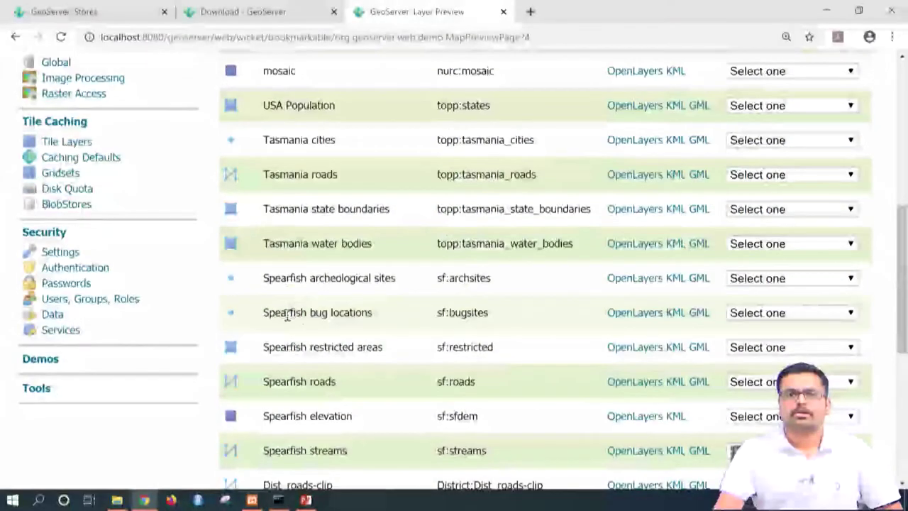
scroll(295, 317, down, 2)
scroll(349, 330, down, 2)
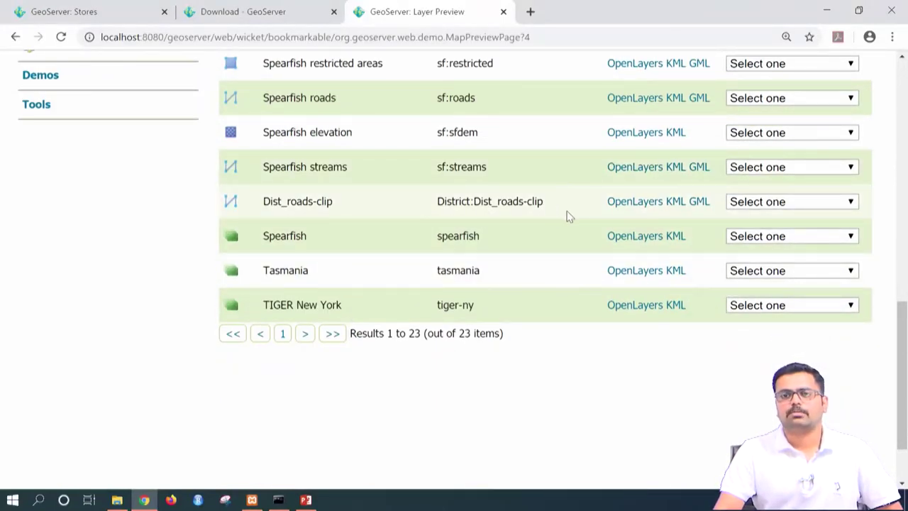
click(634, 202)
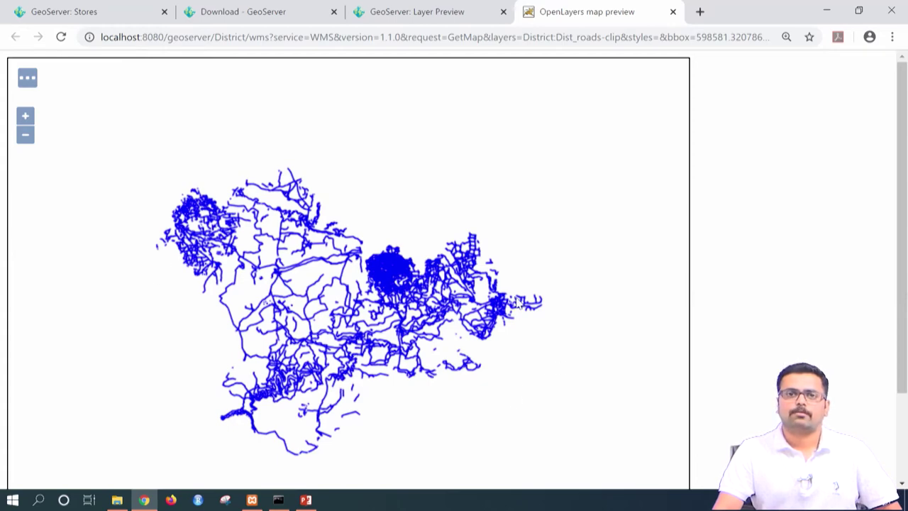
Step: Zoom the road map, then return to the Layer Preview list
scroll(389, 283, up, 1)
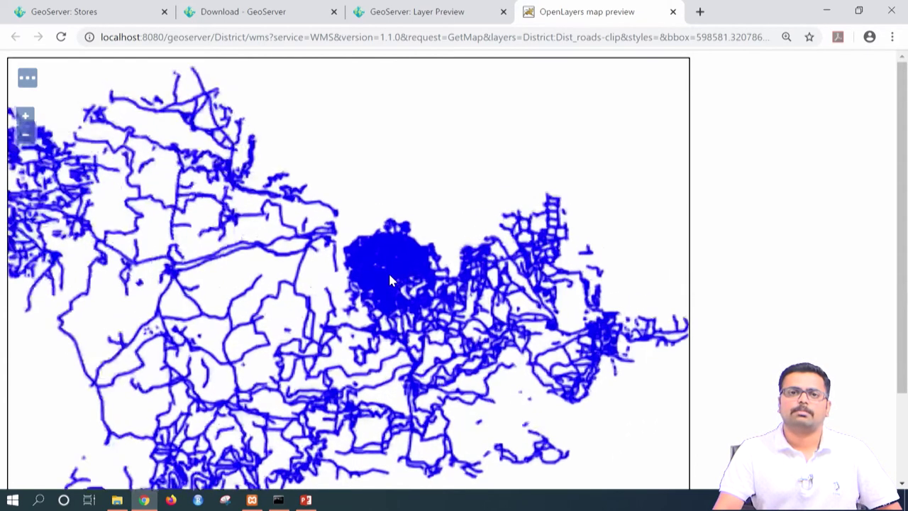
scroll(394, 280, up, 1)
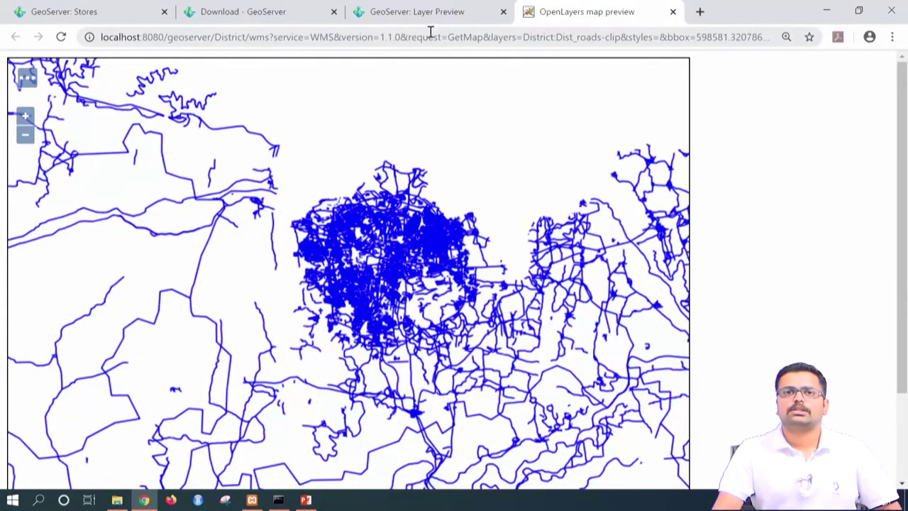
click(428, 19)
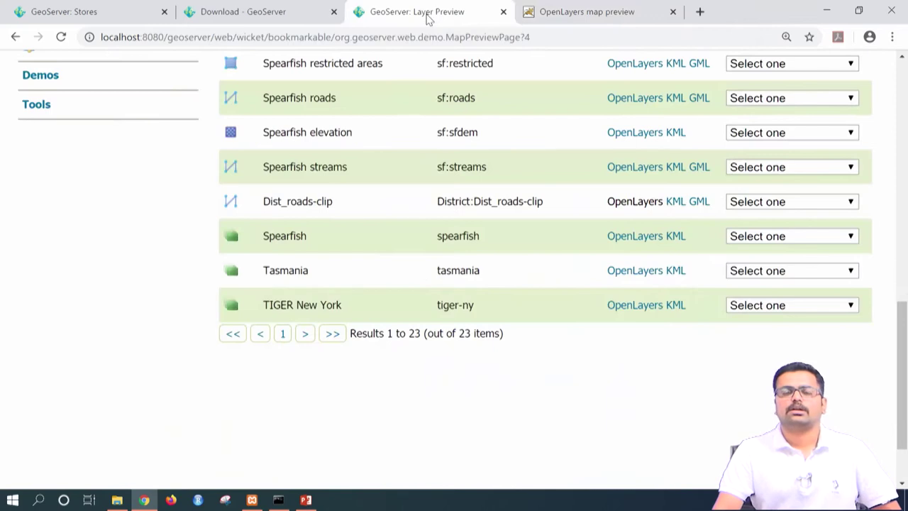
scroll(324, 297, up, 10)
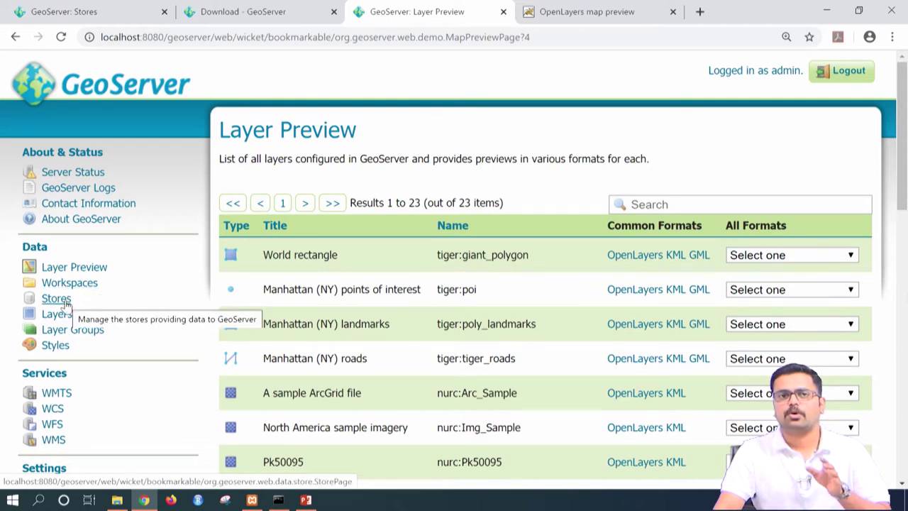
Step: Start a new store from the Stores page and scroll to the Raster Data Sources
click(57, 298)
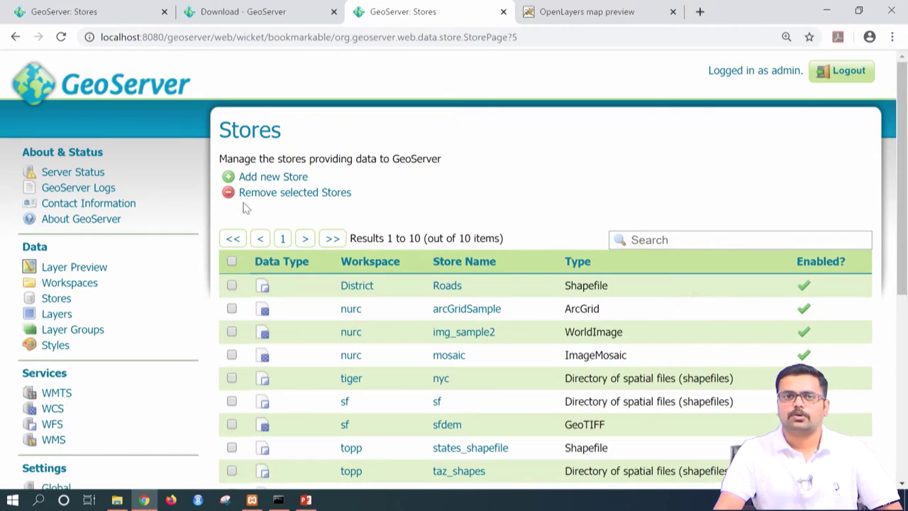
click(275, 178)
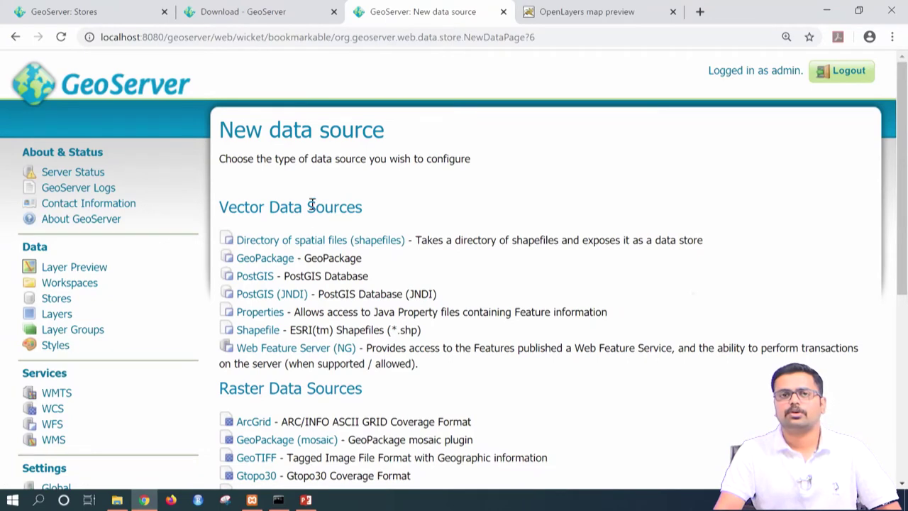
scroll(283, 305, down, 1)
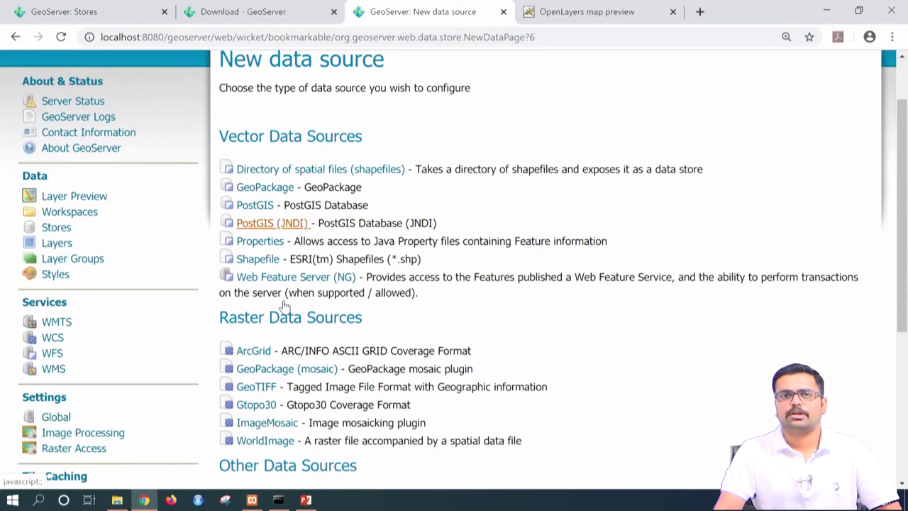
scroll(305, 304, down, 2)
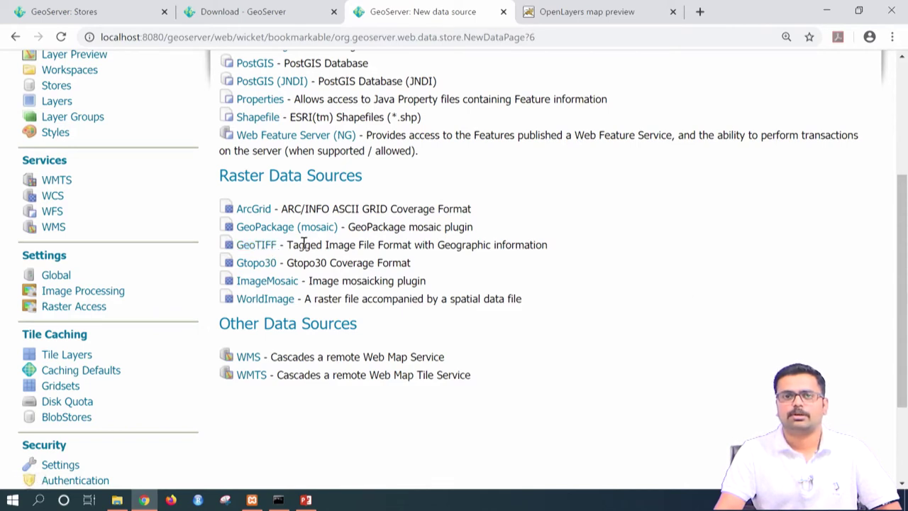
Step: Create a GeoTIFF store named Interpolation in the District workspace
click(257, 245)
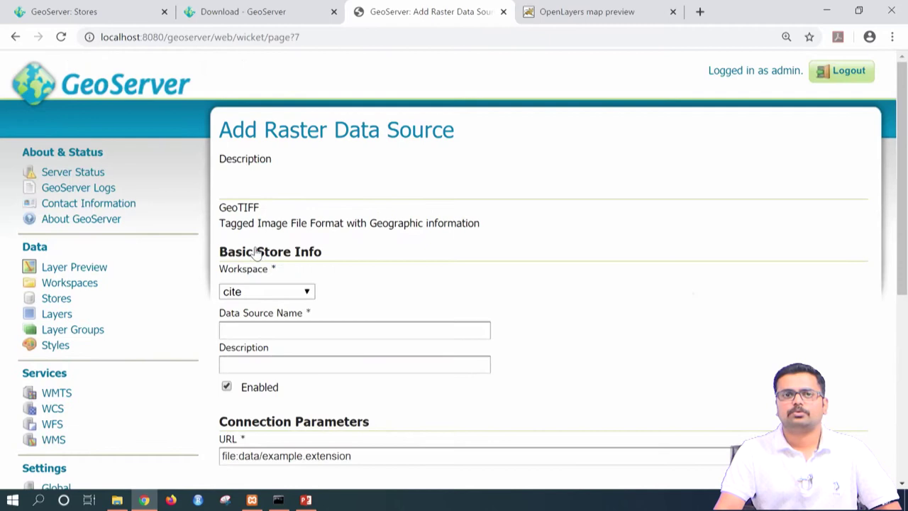
scroll(292, 278, down, 1)
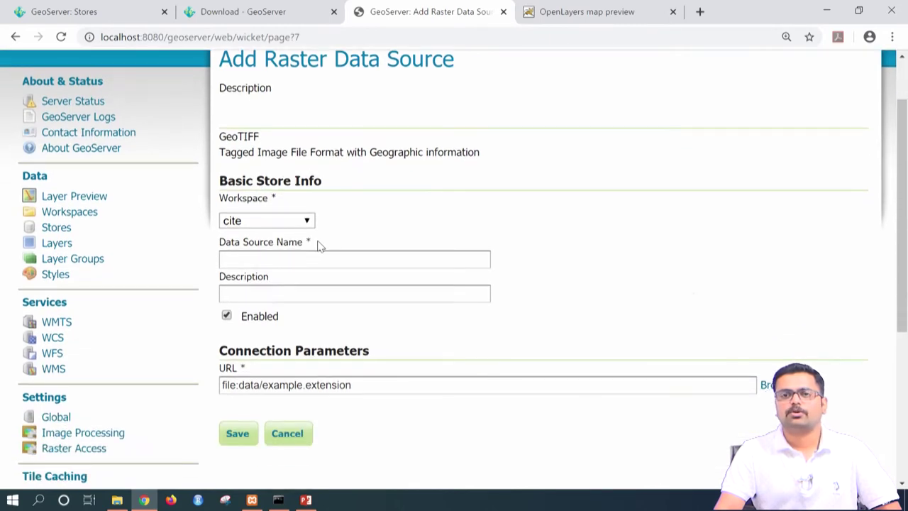
scroll(313, 180, up, 1)
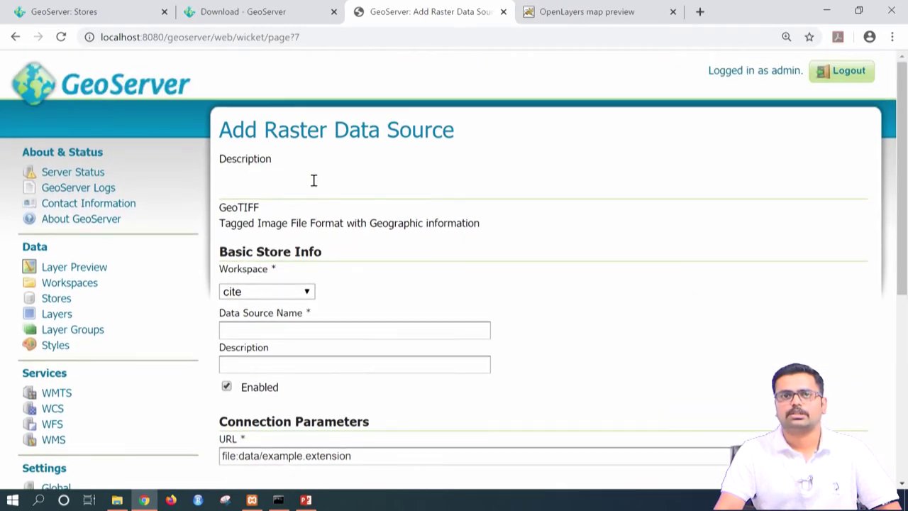
click(311, 294)
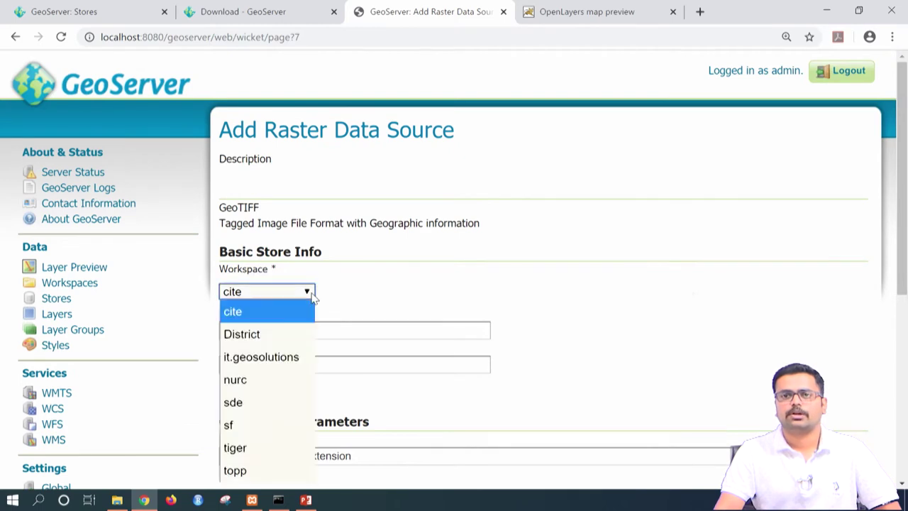
click(282, 335)
click(281, 332)
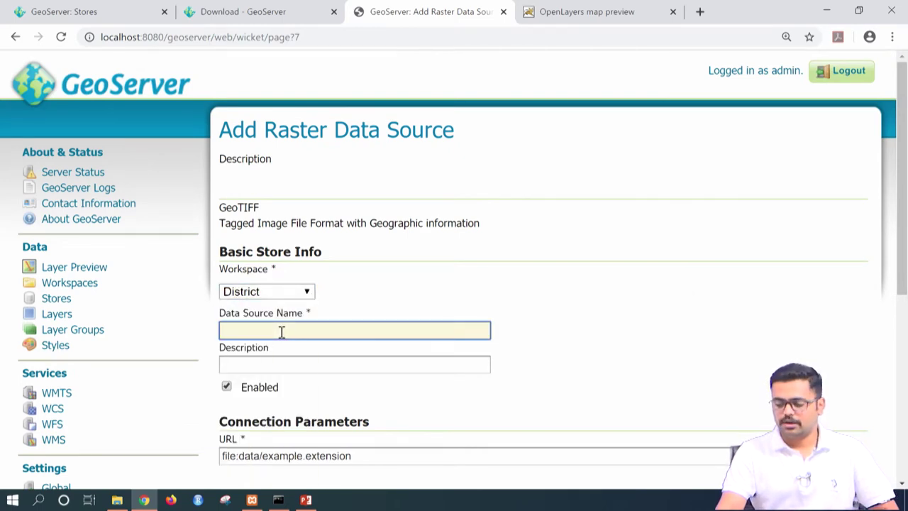
text(Interpolation)
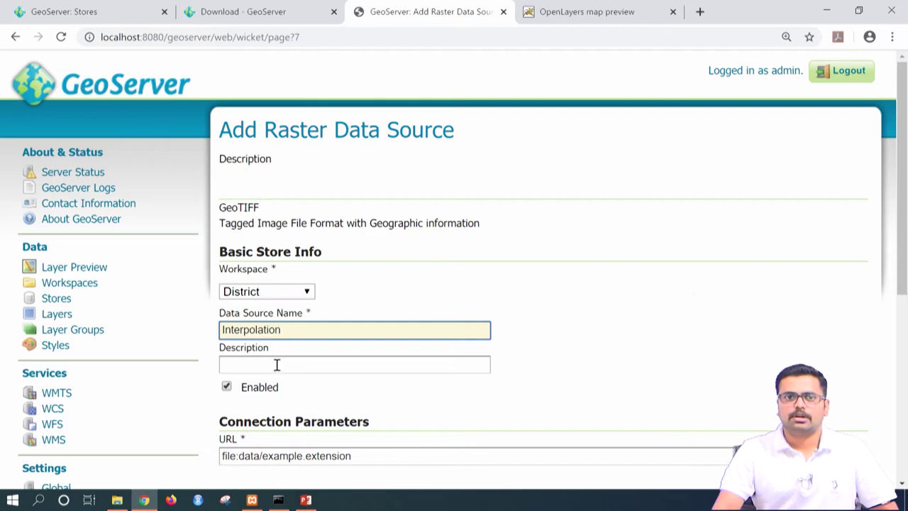
Step: Give the store the description 'Rainfall interpolation map of Mysore'
click(276, 365)
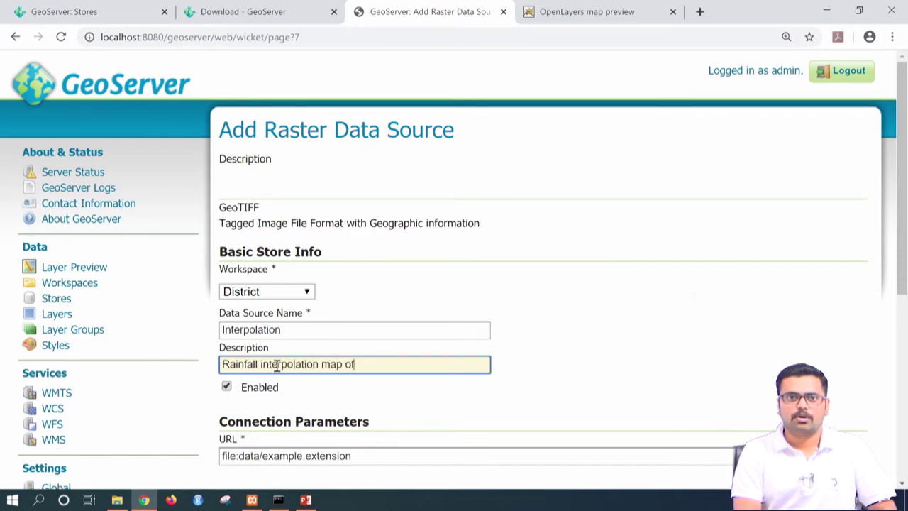
text(Rainfall interpolation map of Mysore)
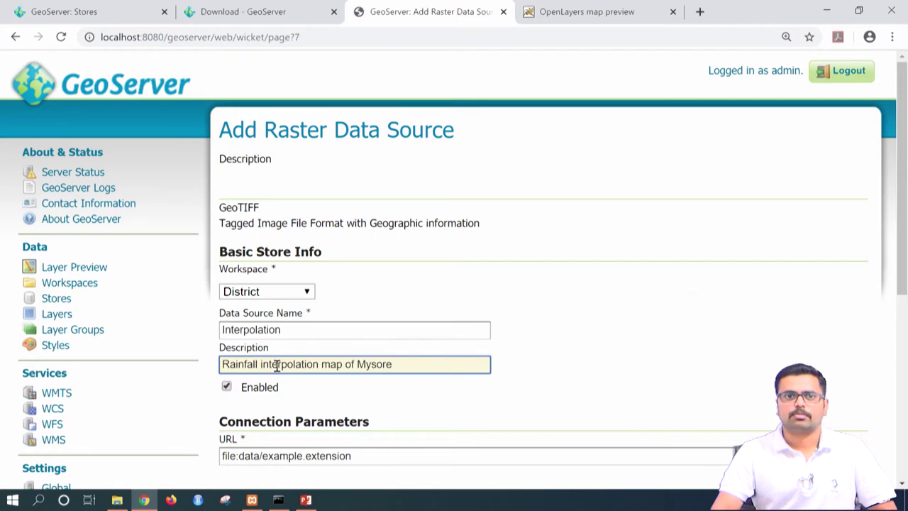
scroll(276, 365, down, 2)
scroll(345, 388, down, 3)
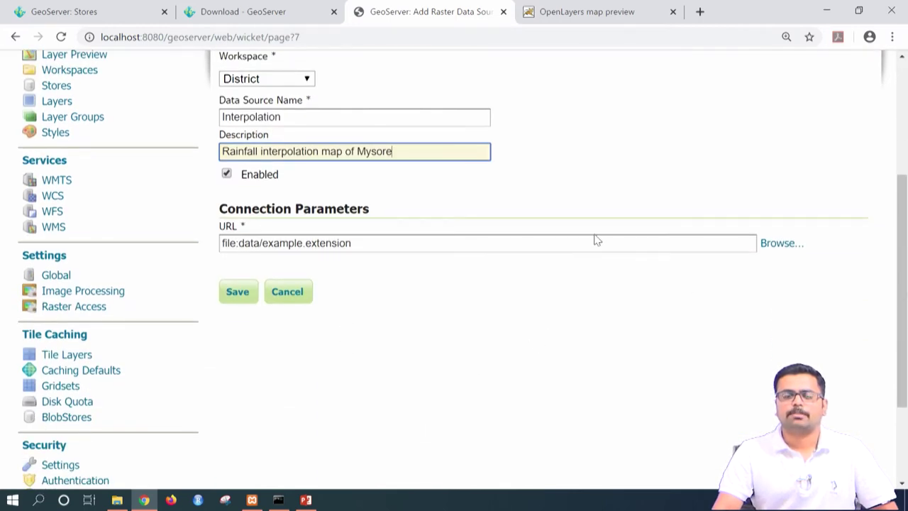
Step: Set the store file to D:\Datasets_for_NPTEL\Output\Interpolation_clip.tif and save the store
click(784, 248)
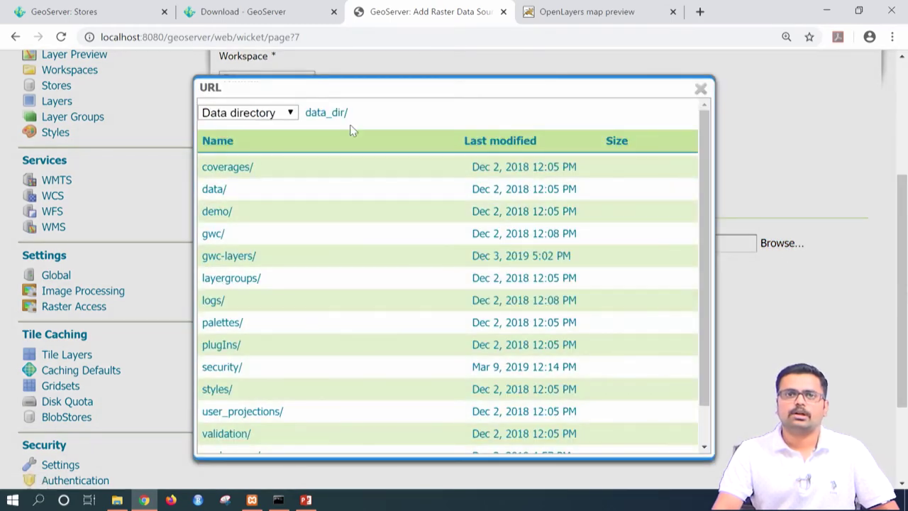
click(290, 115)
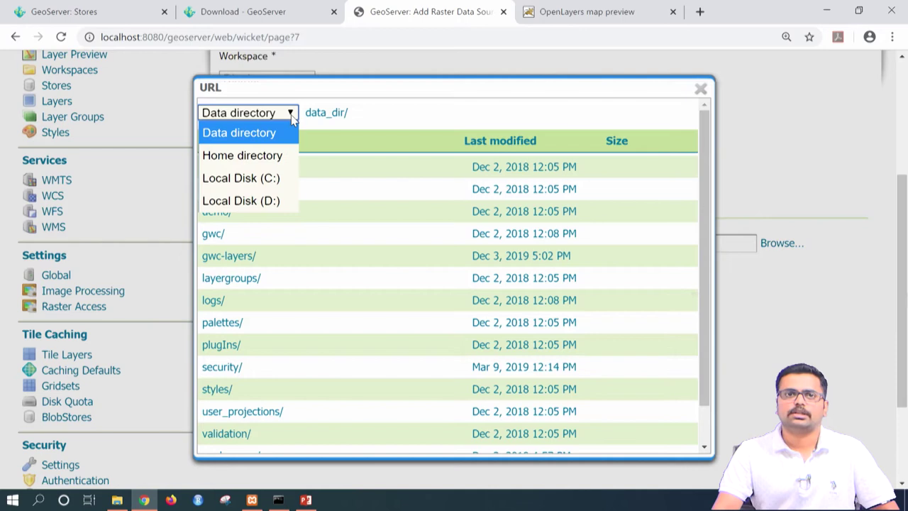
click(264, 203)
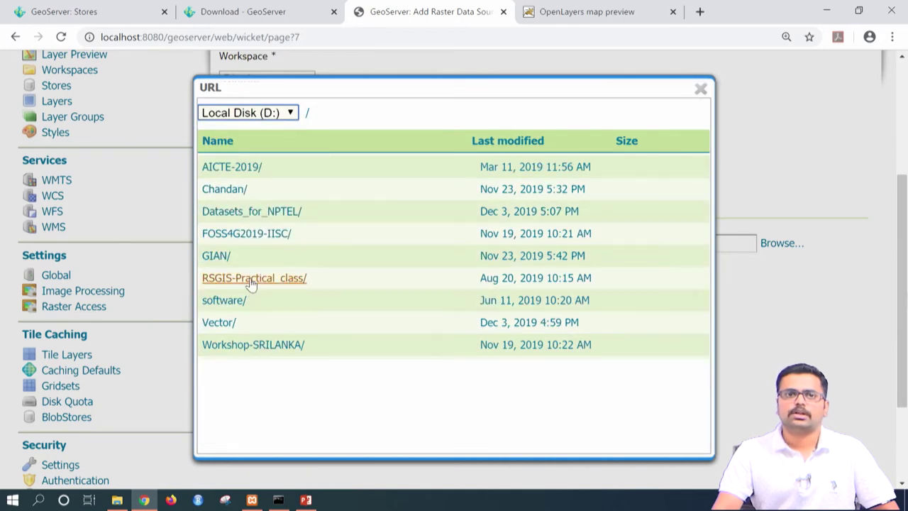
click(251, 211)
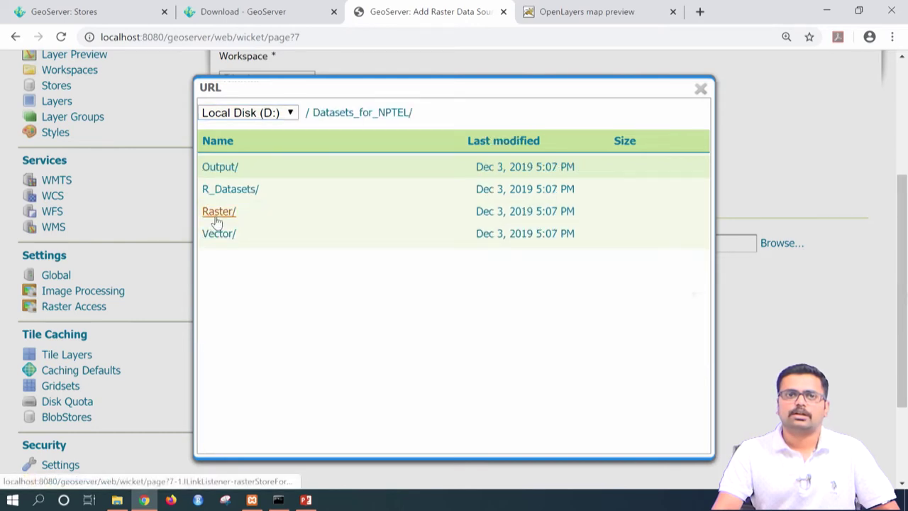
click(216, 214)
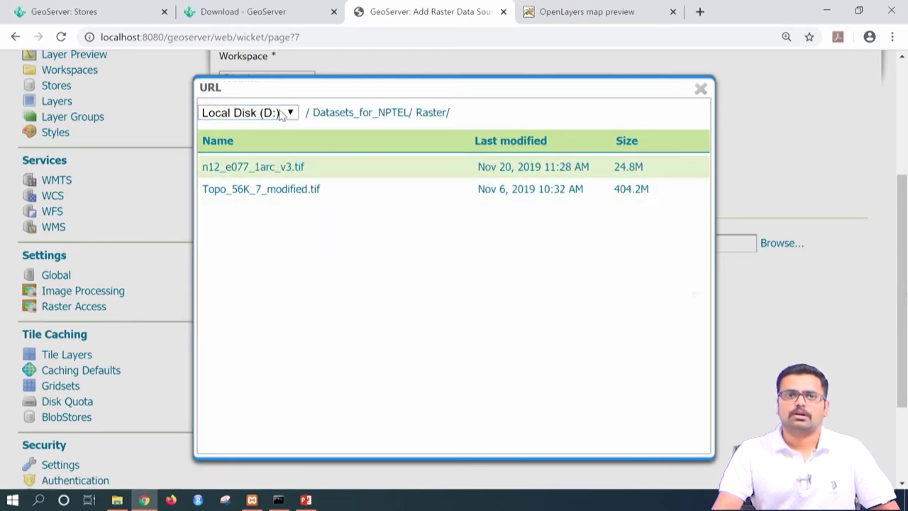
click(341, 113)
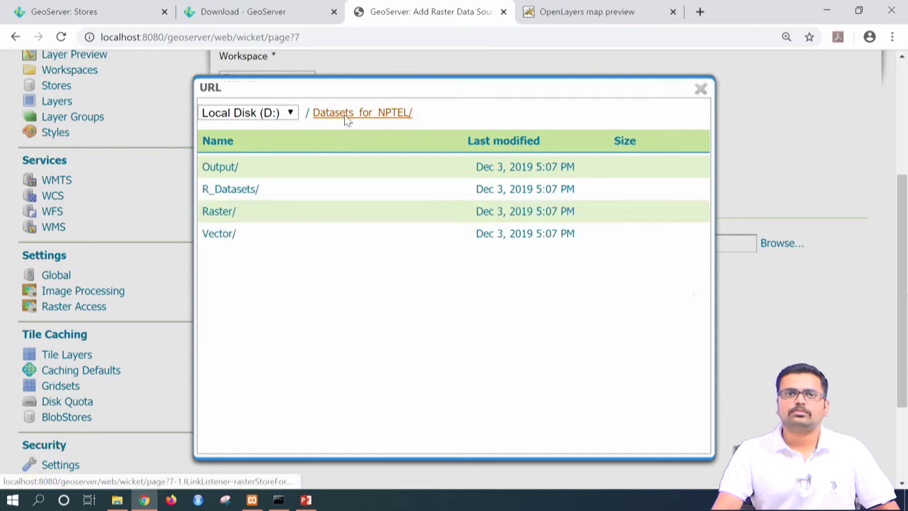
click(233, 170)
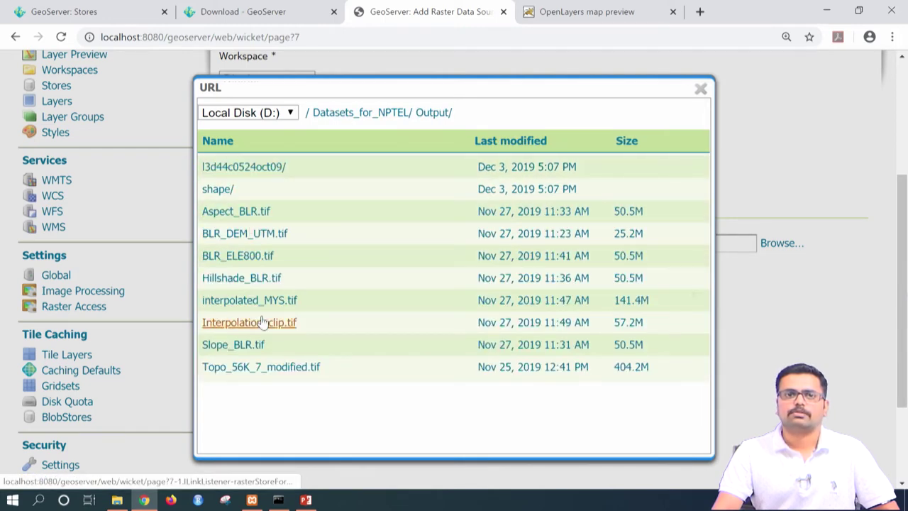
click(249, 322)
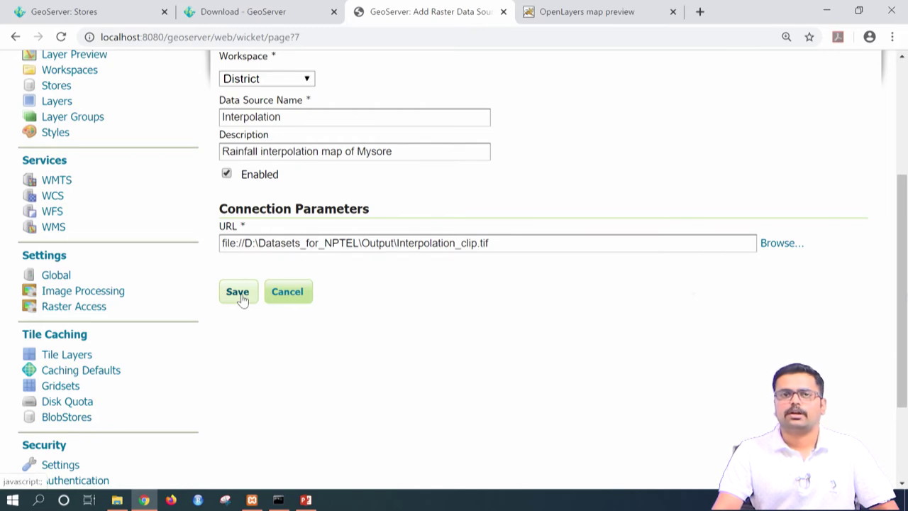
click(239, 293)
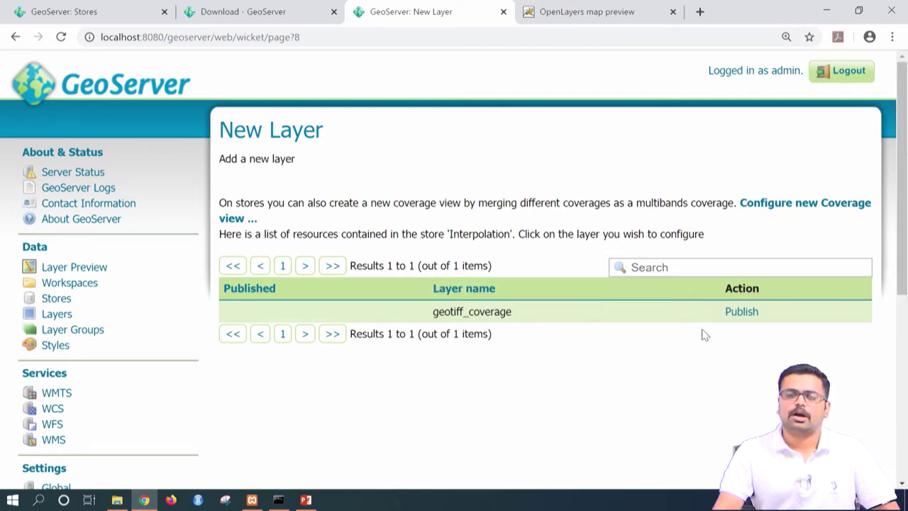
Step: Publish geotiff_coverage from the Interpolation store's New Layer page
click(741, 313)
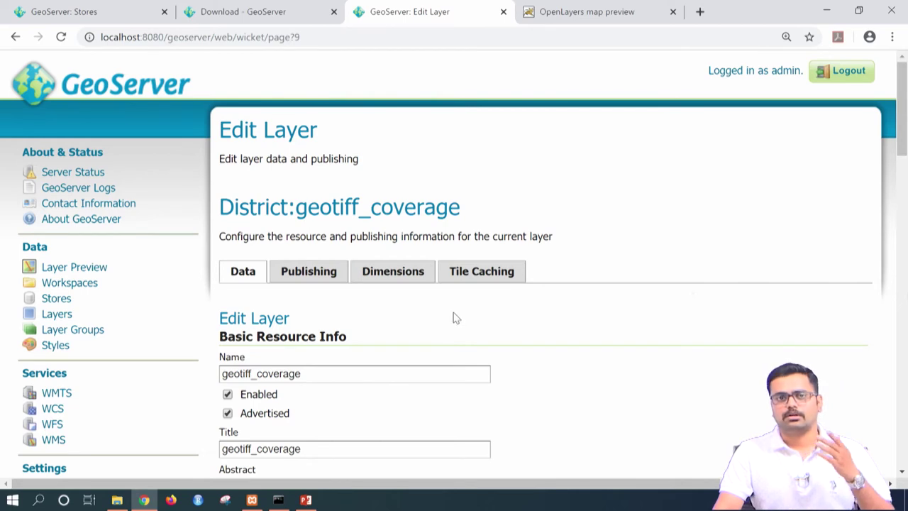
Step: Confirm the layer's native SRS is EPSG:32643 on the Data tab
scroll(455, 318, down, 2)
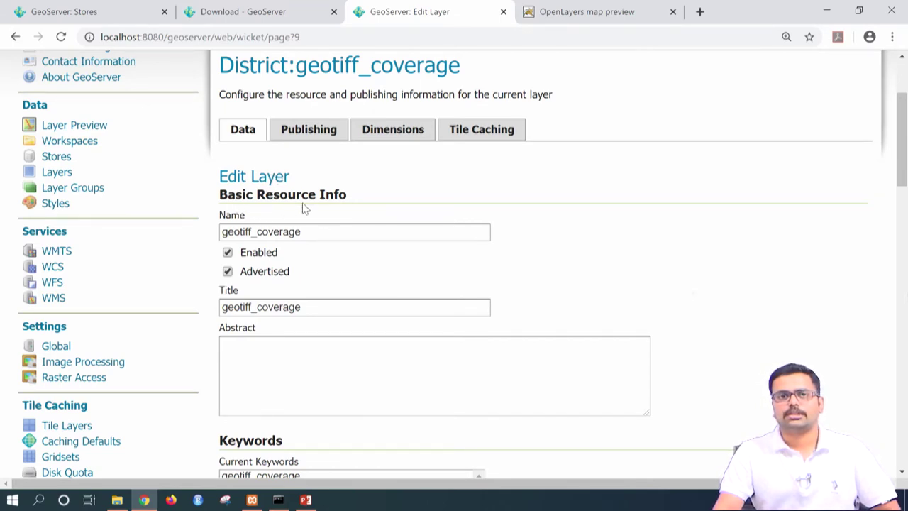
scroll(310, 290, down, 3)
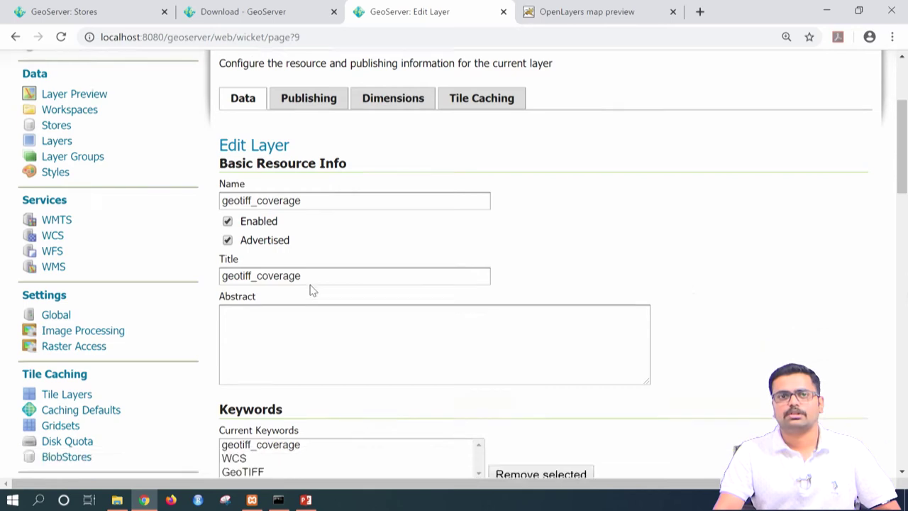
scroll(310, 289, down, 1)
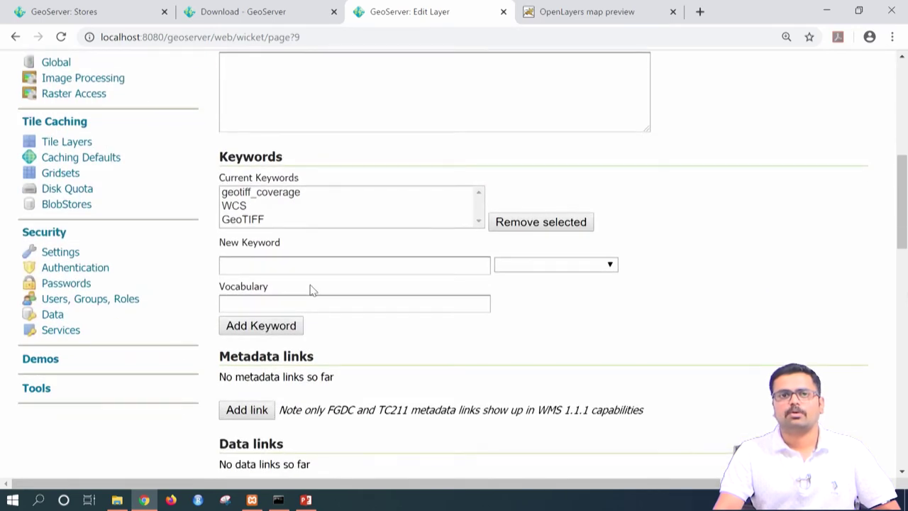
scroll(333, 217, up, 3)
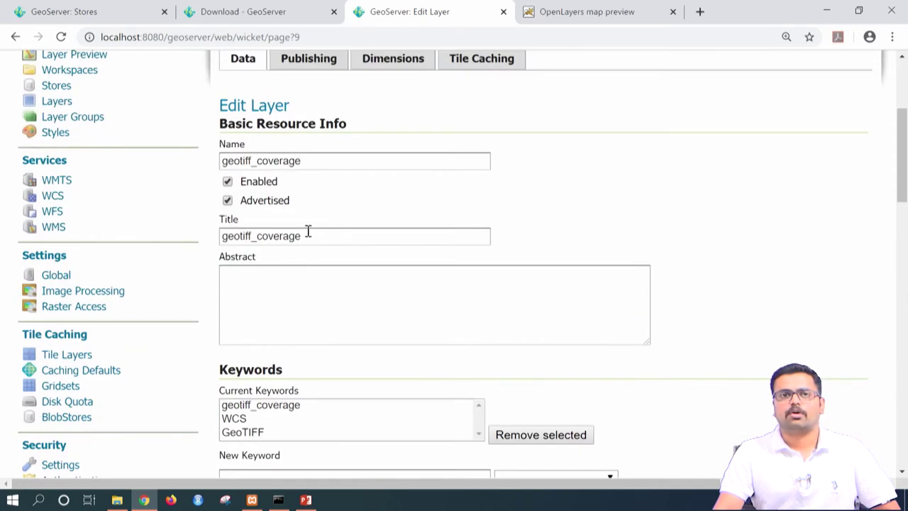
scroll(301, 294, down, 8)
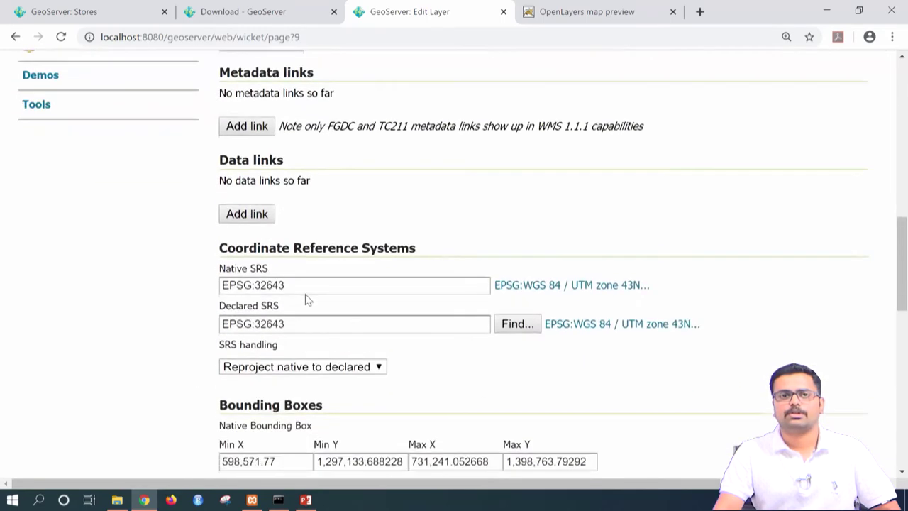
scroll(306, 299, down, 2)
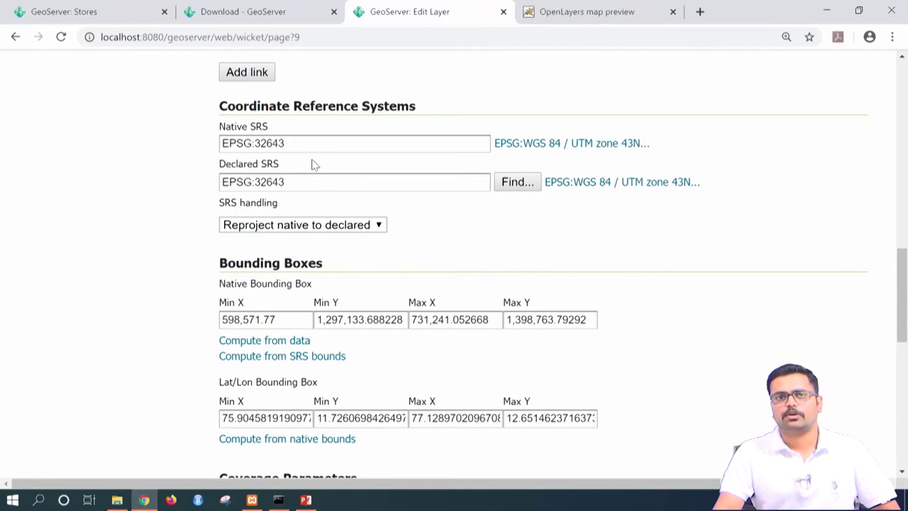
click(310, 147)
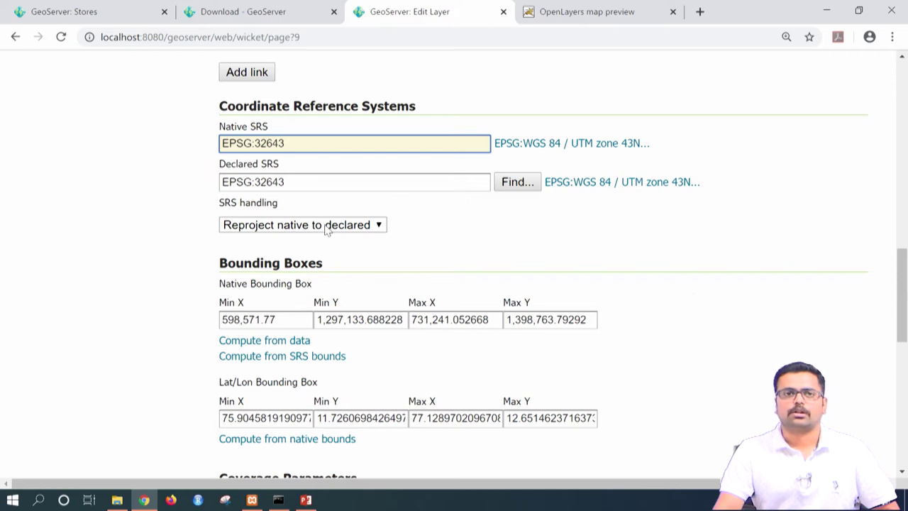
Step: Compute the native bounding box from data and the lat/lon box from native bounds
scroll(310, 231, down, 1)
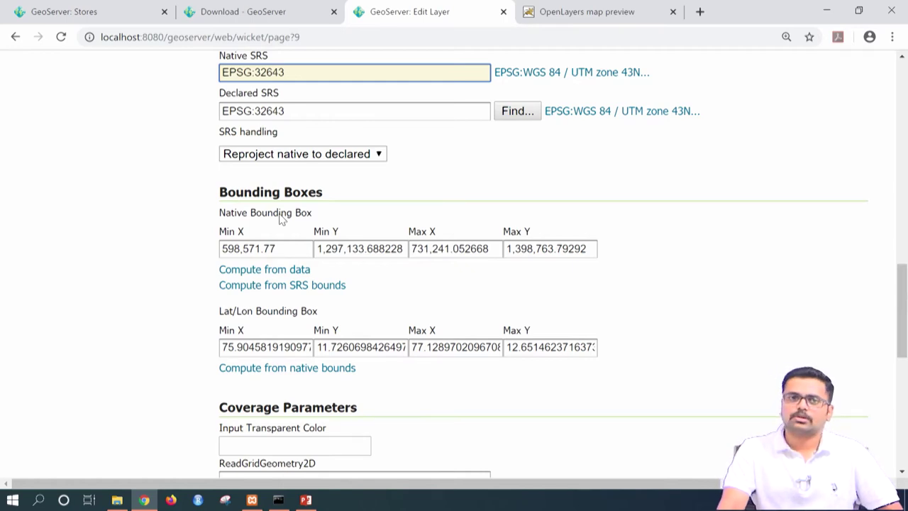
click(272, 270)
scroll(276, 270, down, 3)
scroll(288, 245, up, 1)
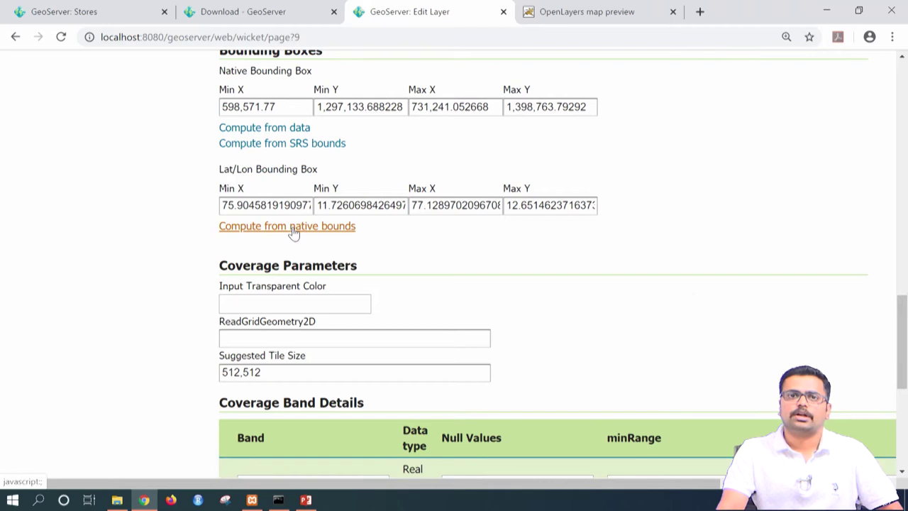
click(291, 225)
scroll(291, 233, down, 1)
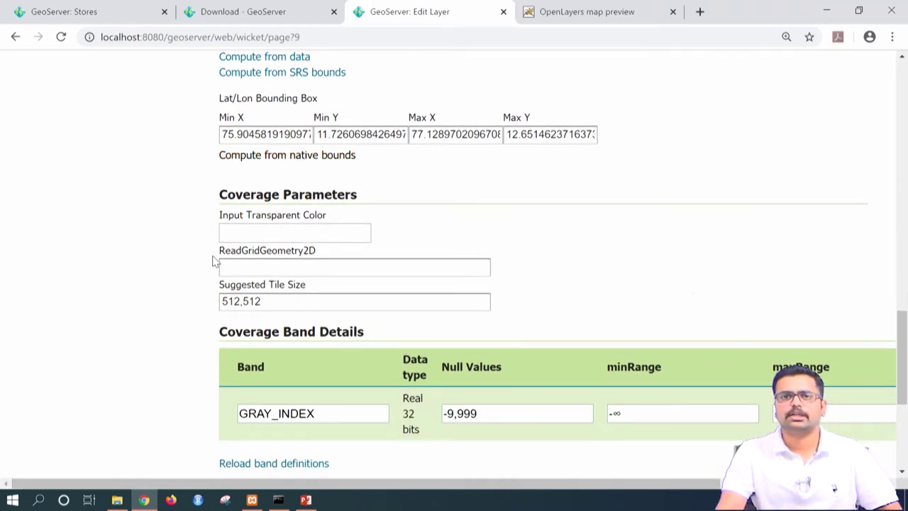
scroll(212, 266, down, 2)
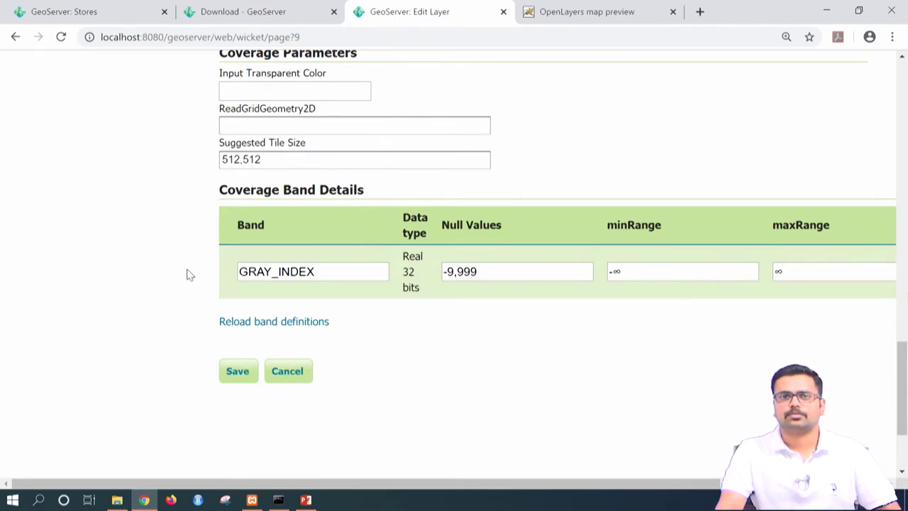
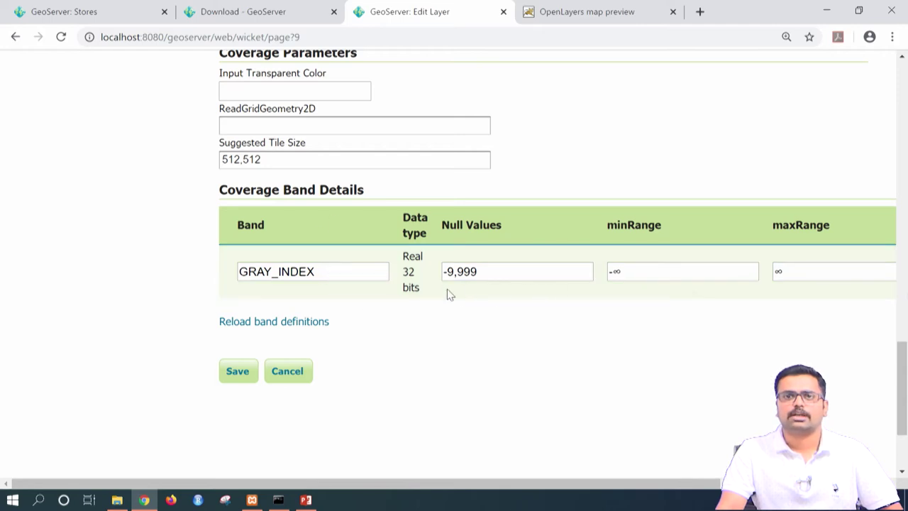
Step: Save the raster layer settings and open the OpenLayers preview of District:geotiff_coverage
scroll(298, 336, down, 1)
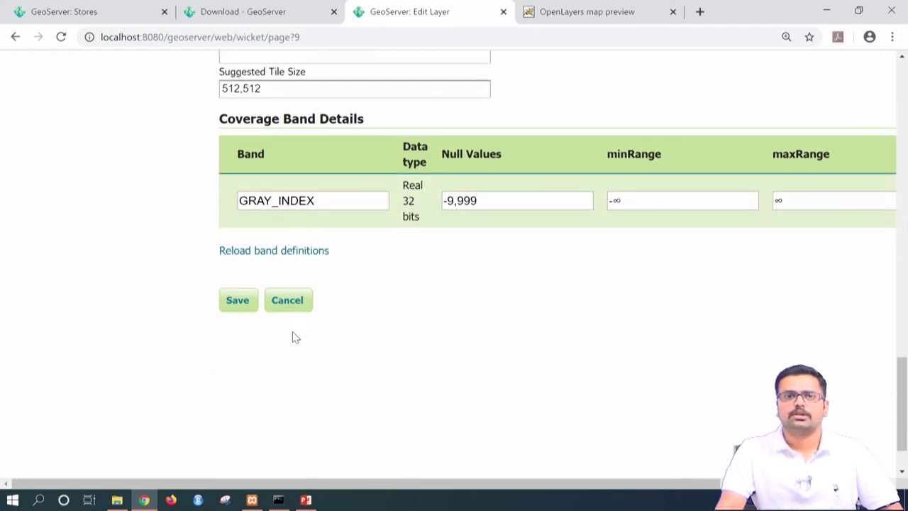
click(241, 303)
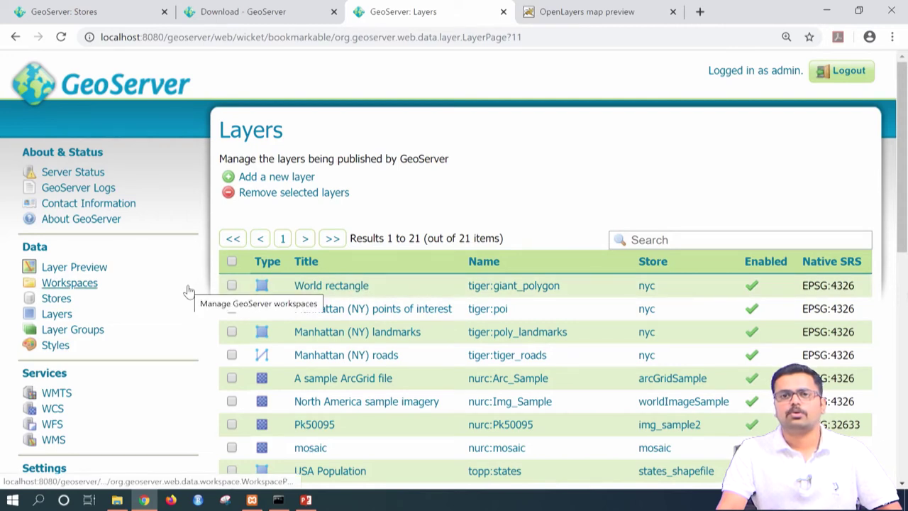
click(91, 269)
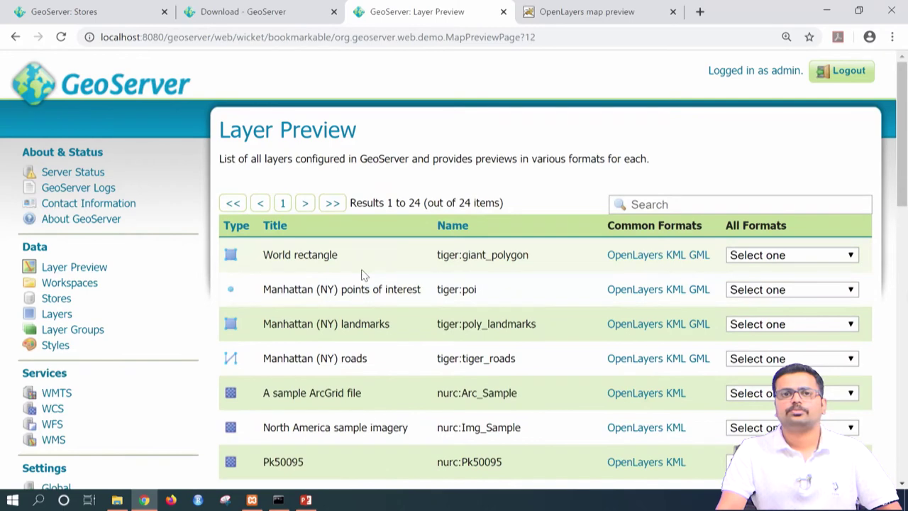
scroll(362, 274, down, 8)
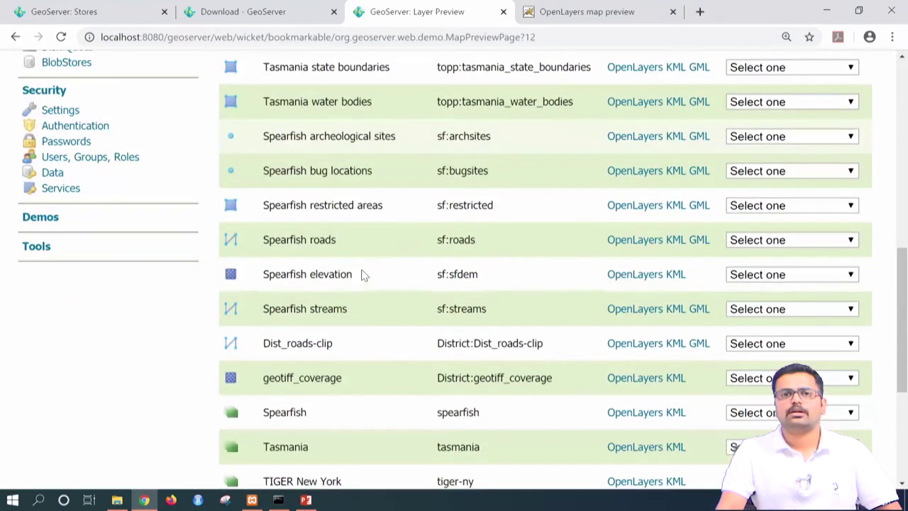
scroll(362, 274, down, 4)
scroll(362, 275, up, 2)
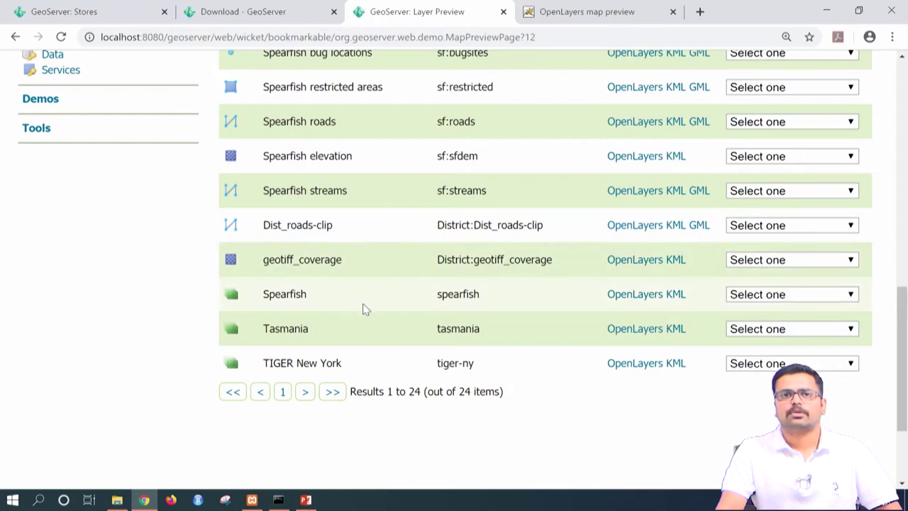
scroll(376, 300, up, 1)
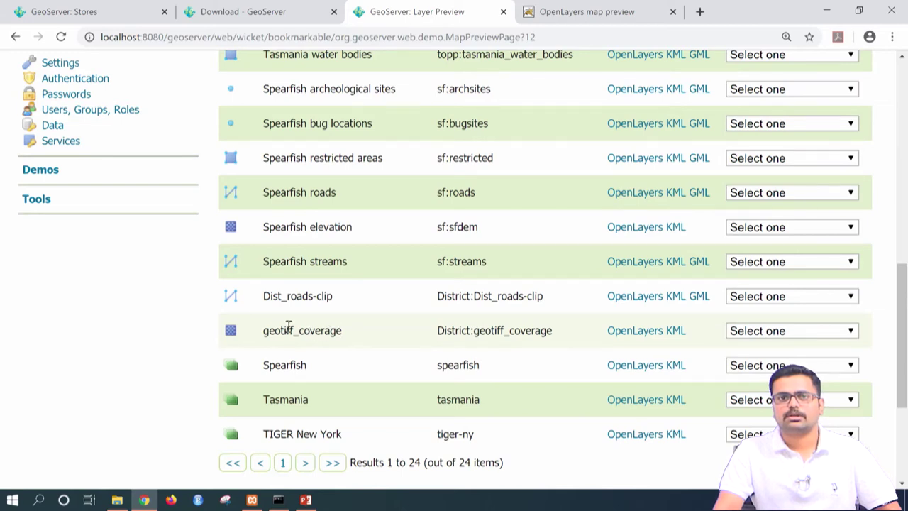
click(645, 336)
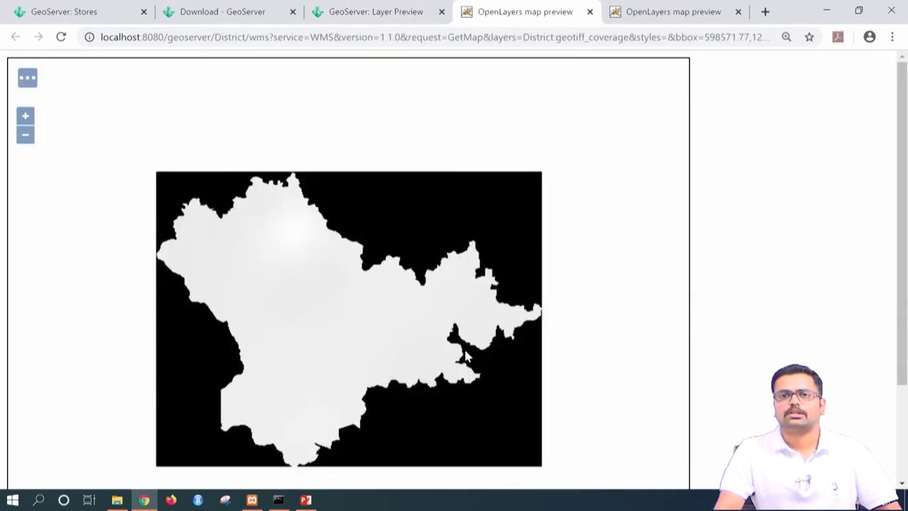
Step: Close the geotiff_coverage map preview and return to the top of the Layer Preview list
click(589, 12)
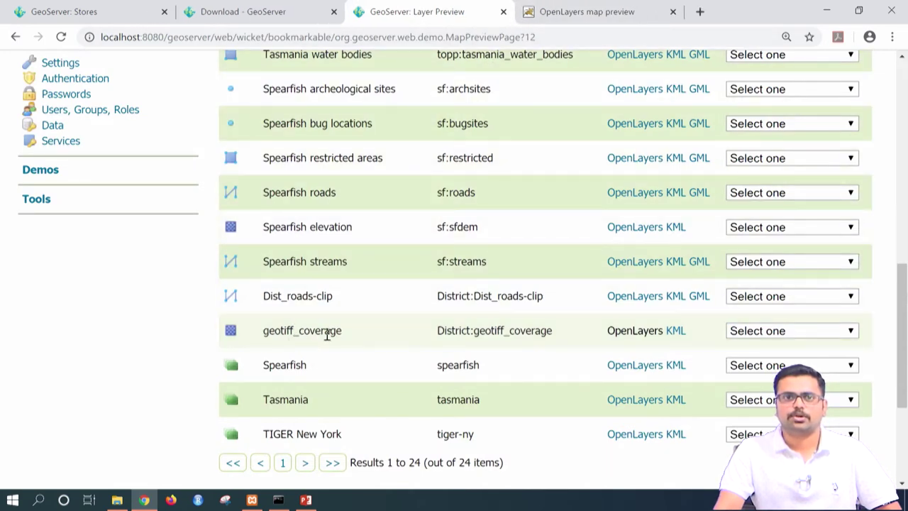
scroll(185, 276, up, 6)
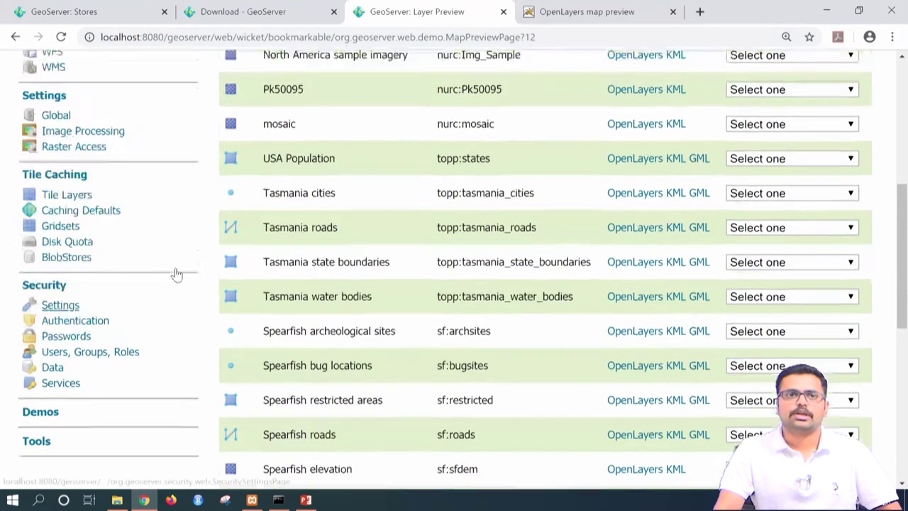
scroll(176, 275, up, 3)
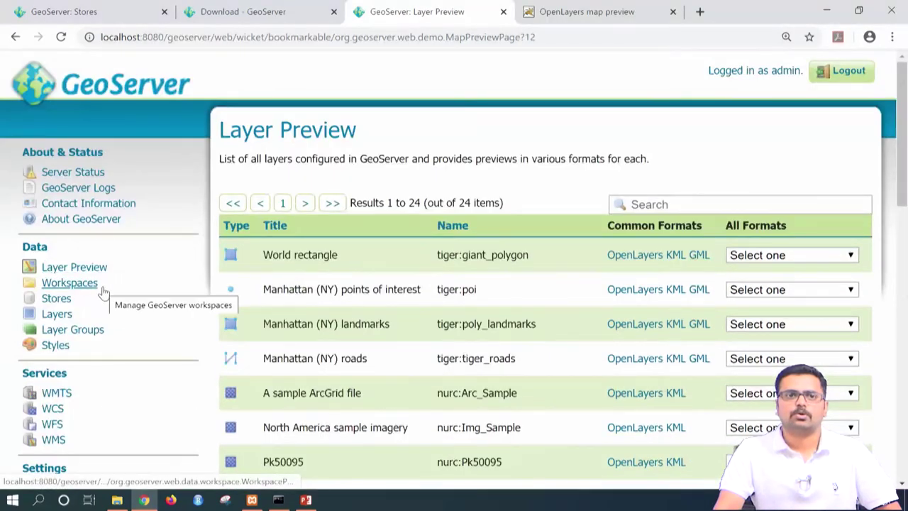
Step: Open the geotiff_coverage layer for editing from the Layers list
click(64, 315)
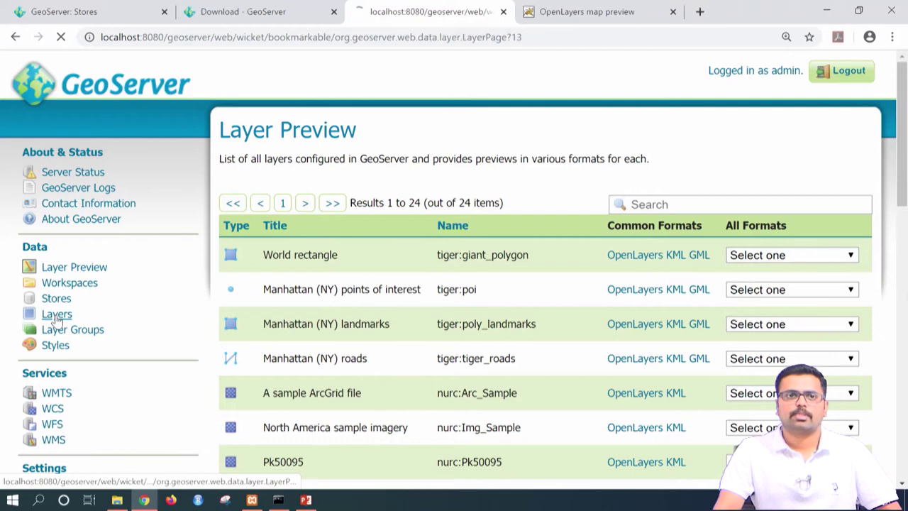
scroll(466, 317, down, 7)
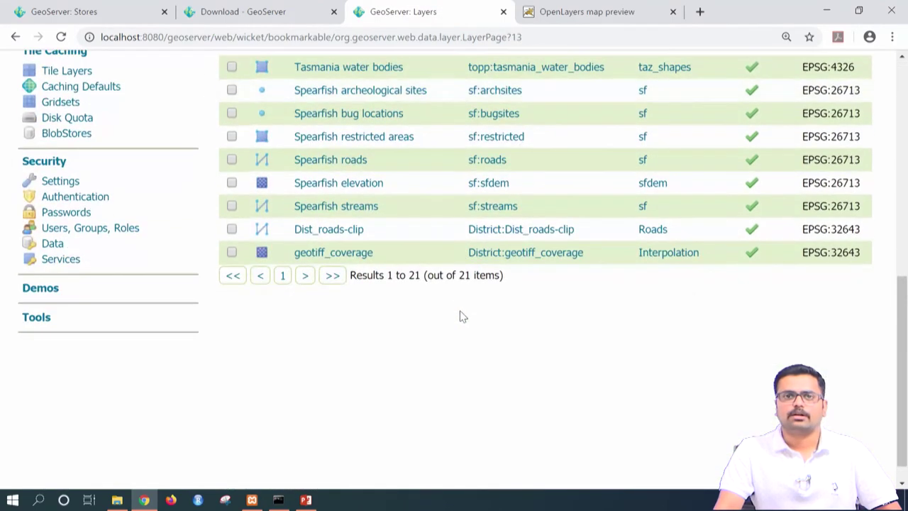
click(360, 253)
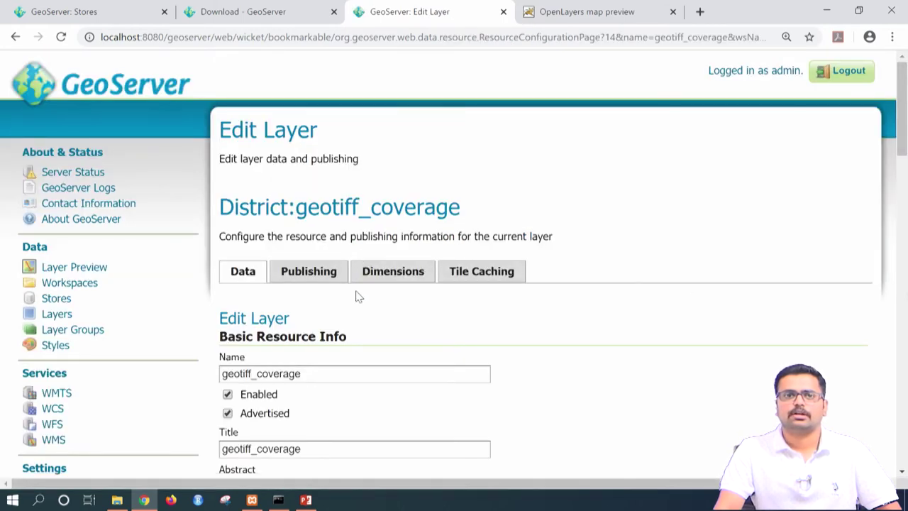
scroll(358, 296, down, 1)
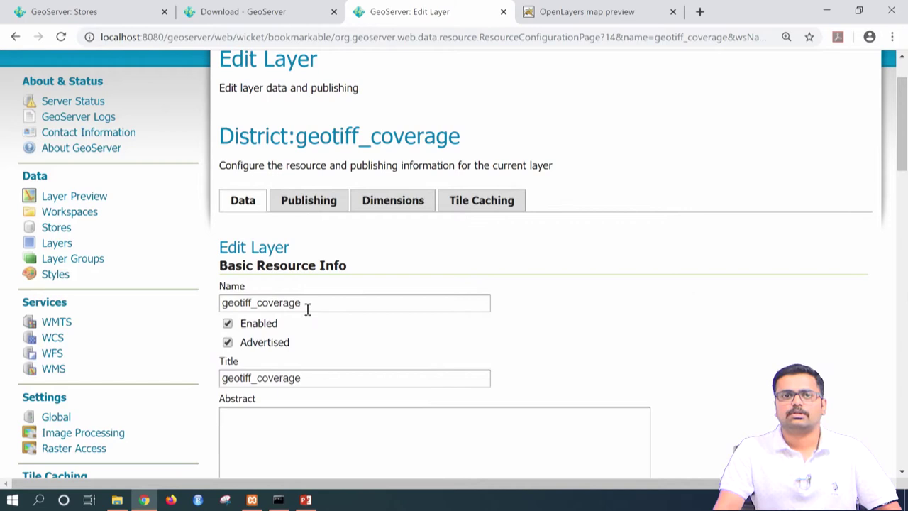
Step: Change both the layer Name and Title to Interpolation
drag(312, 305, 224, 304)
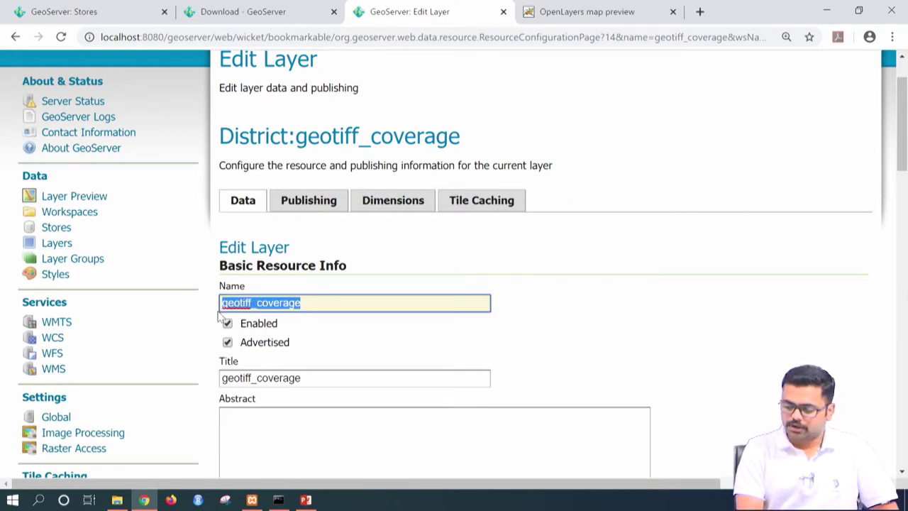
text(Interpolati)
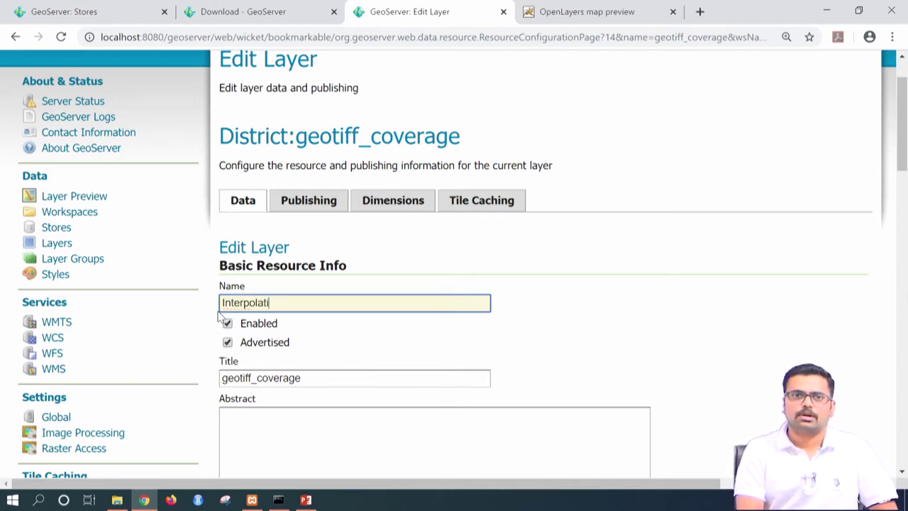
text(on)
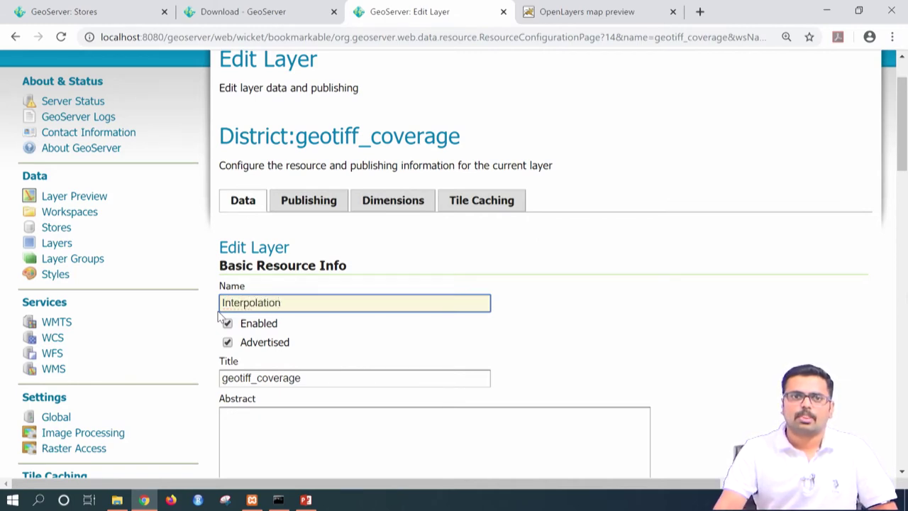
double_click(301, 305)
key(ctrl+c)
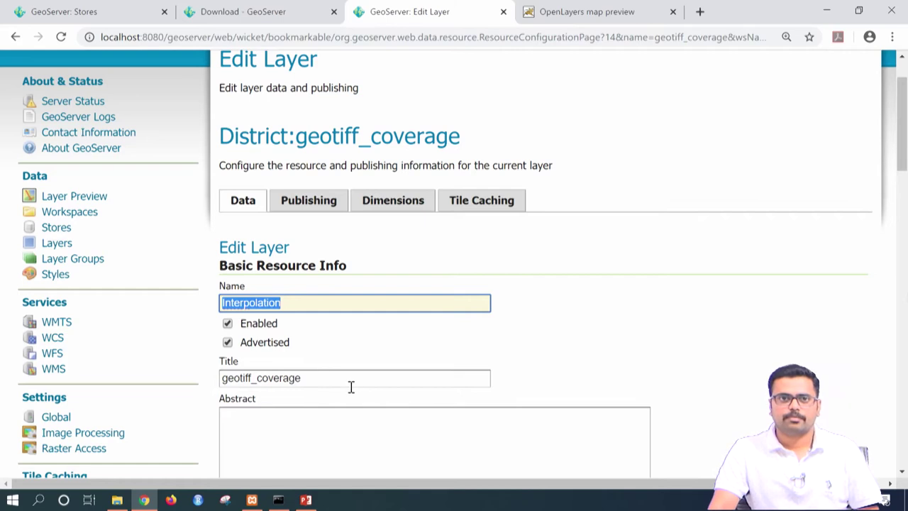
double_click(270, 377)
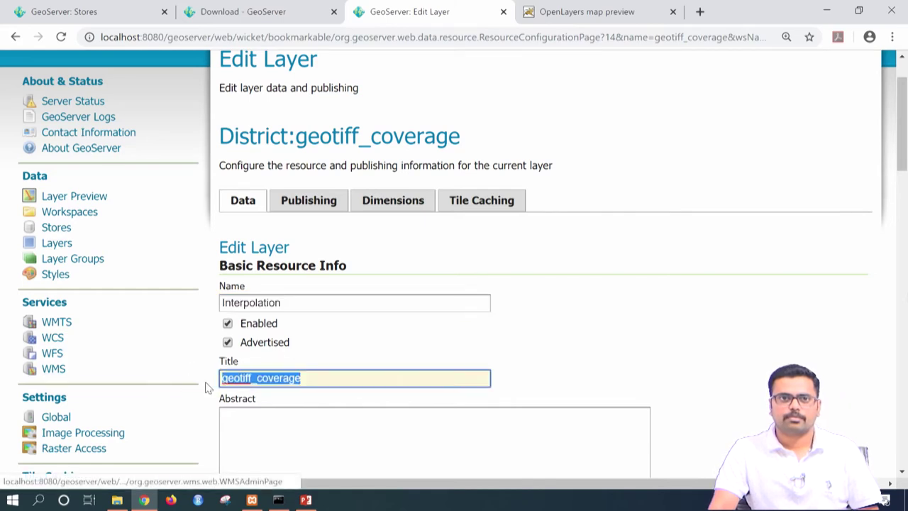
key(ctrl+v)
scroll(375, 378, down, 10)
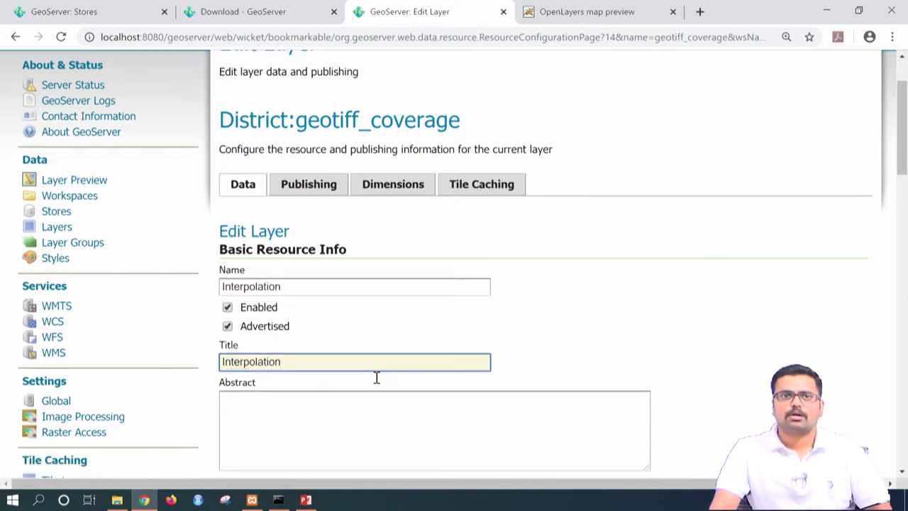
scroll(376, 377, down, 9)
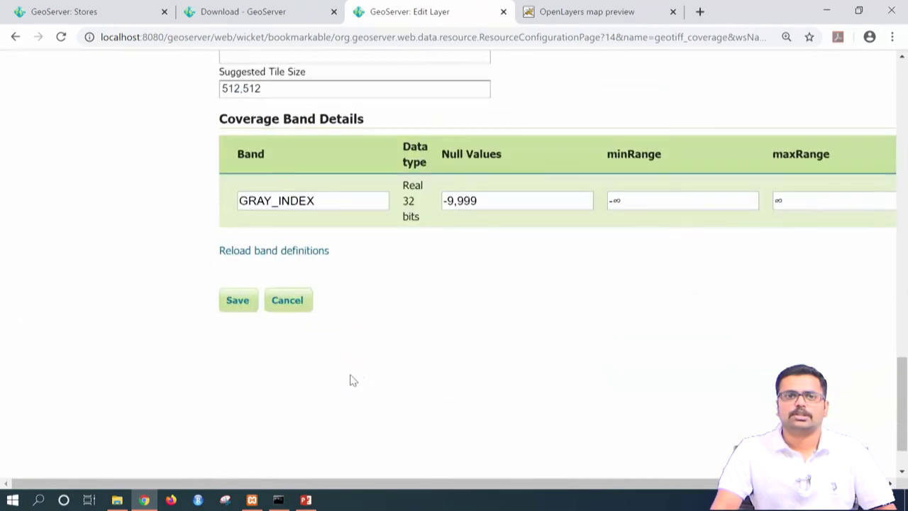
Step: Save the renamed layer and confirm District:Interpolation appears in Layer Preview
click(238, 301)
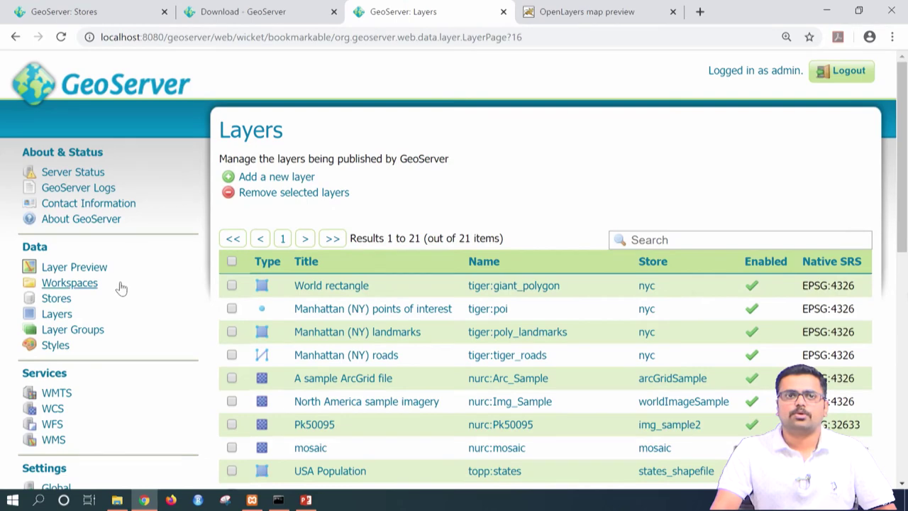
click(92, 266)
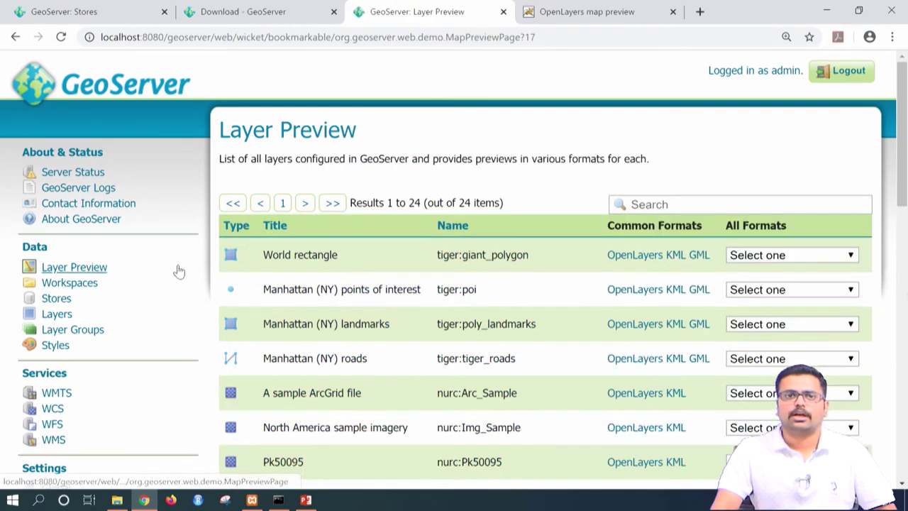
scroll(343, 325, down, 4)
scroll(342, 325, down, 5)
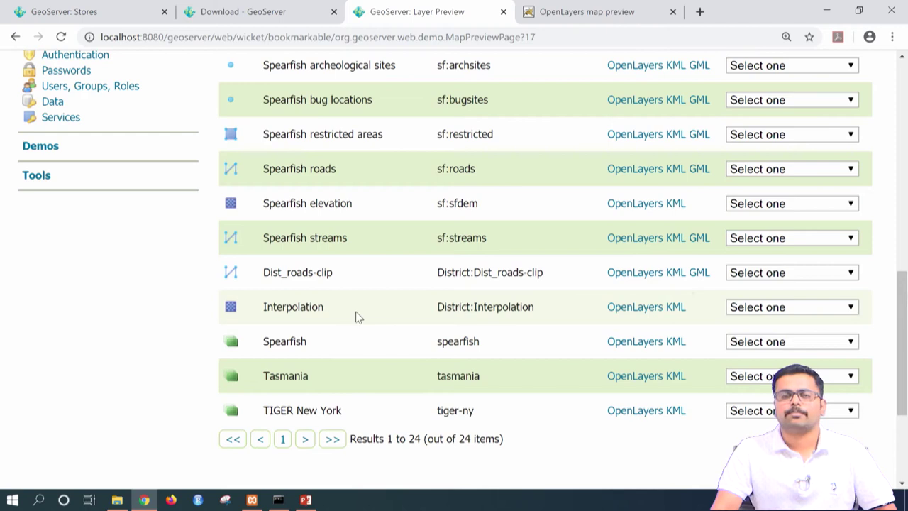
scroll(358, 317, up, 10)
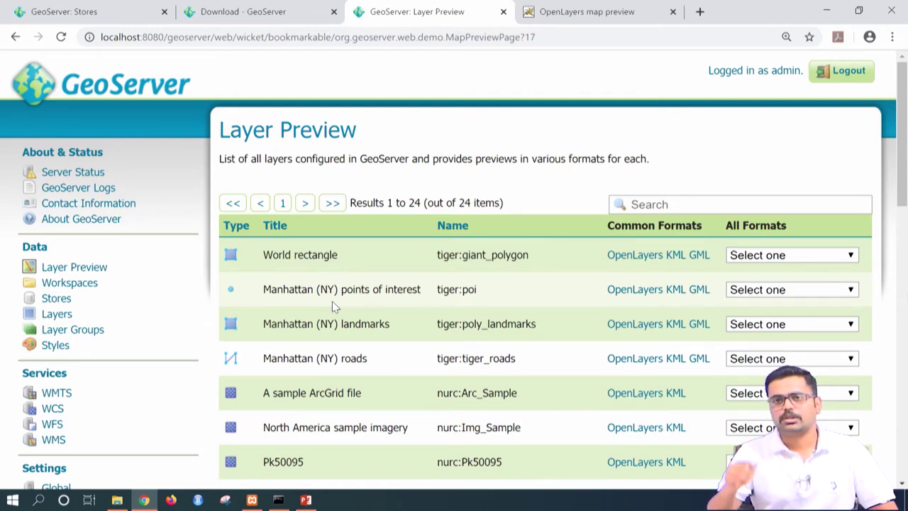
Step: Search the Windows Start menu for 'qg' to find QGIS
click(13, 501)
click(12, 501)
click(13, 501)
text(qg)
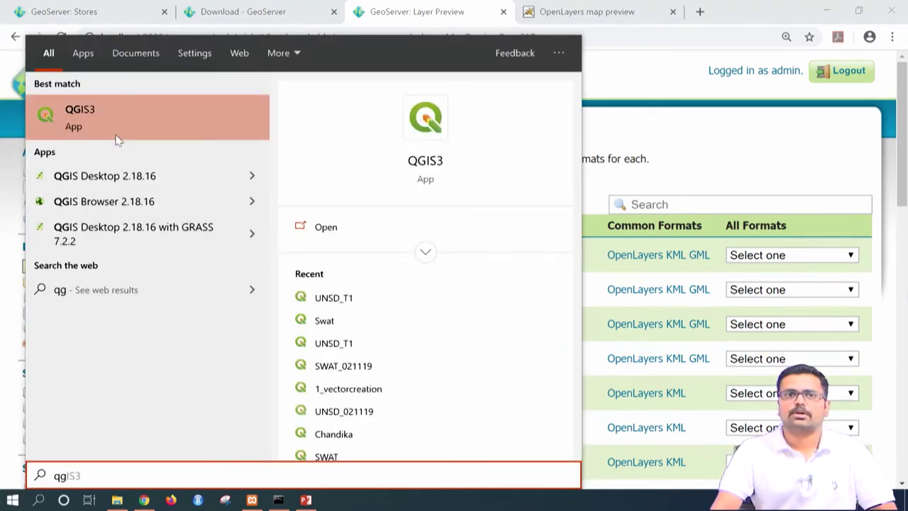
Step: Launch QGIS3 from the Start menu search results into an empty untitled project
click(114, 124)
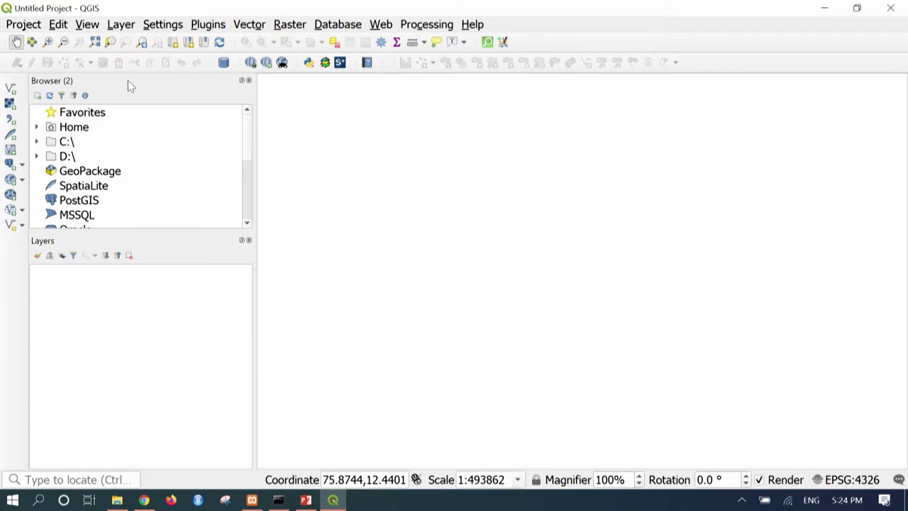
Step: Add Rainfall.shp as a vector layer through the Data Source Manager
click(127, 27)
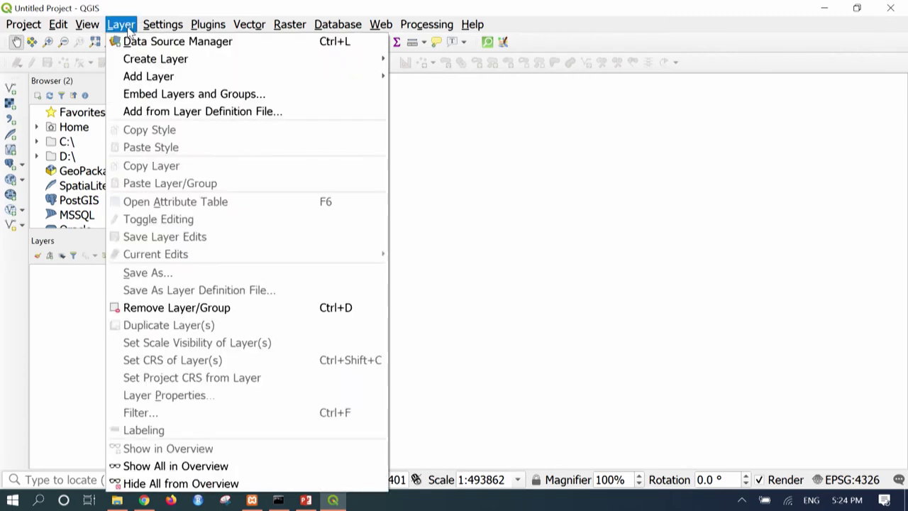
mouse_move(150, 79)
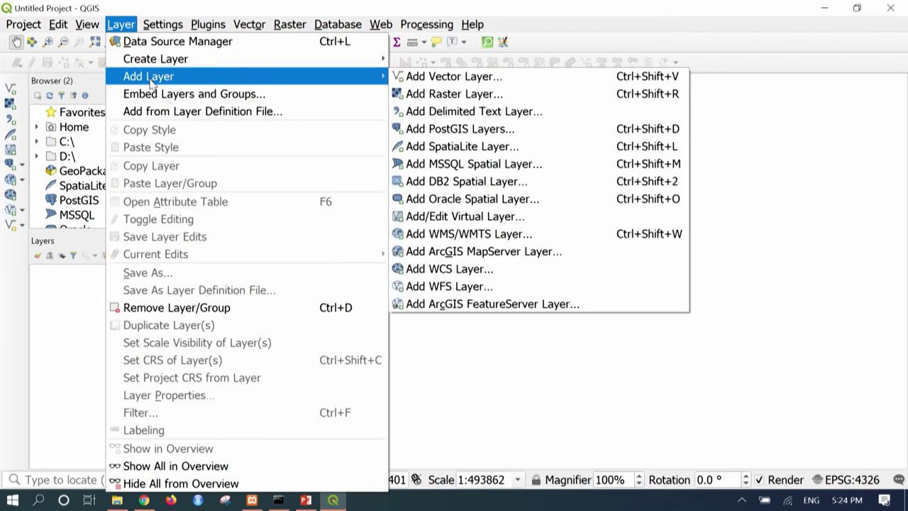
click(417, 79)
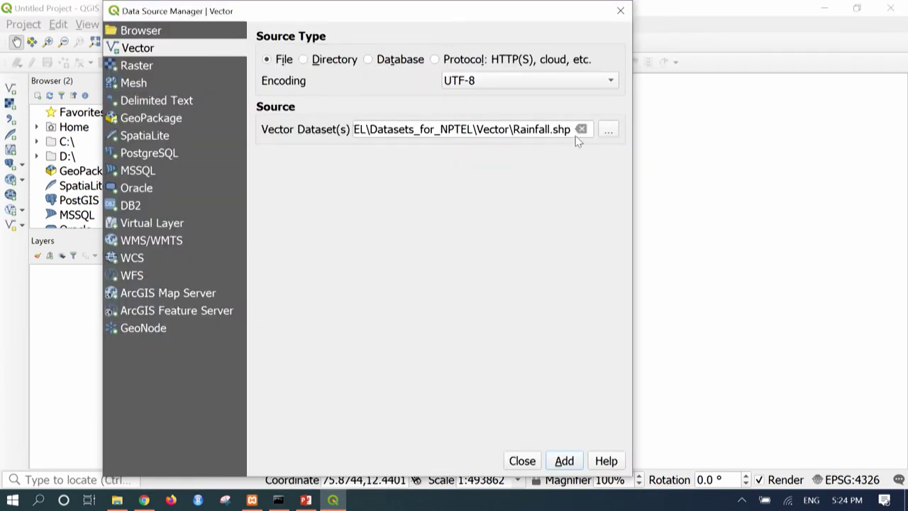
click(611, 131)
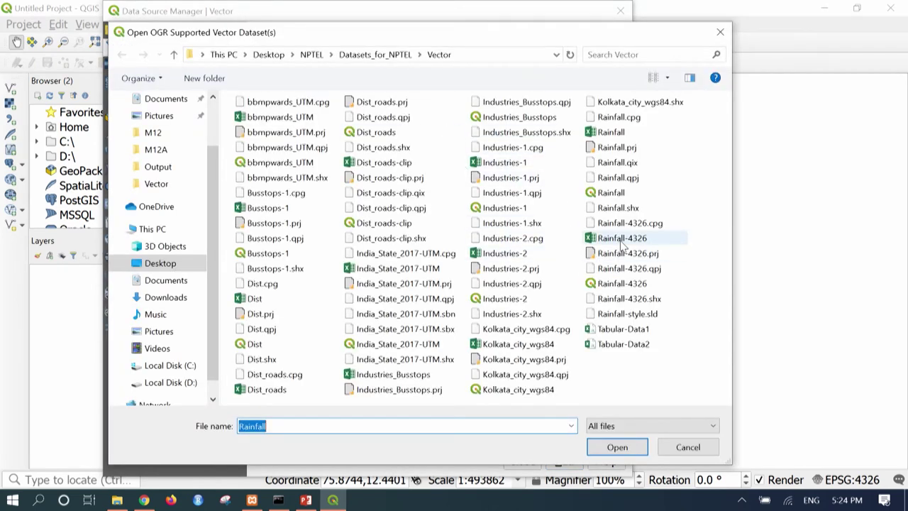
click(611, 192)
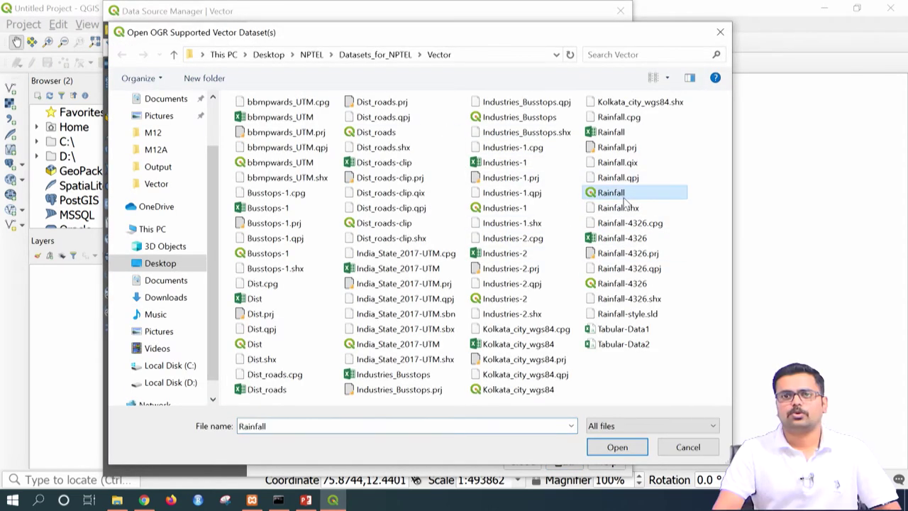
click(609, 451)
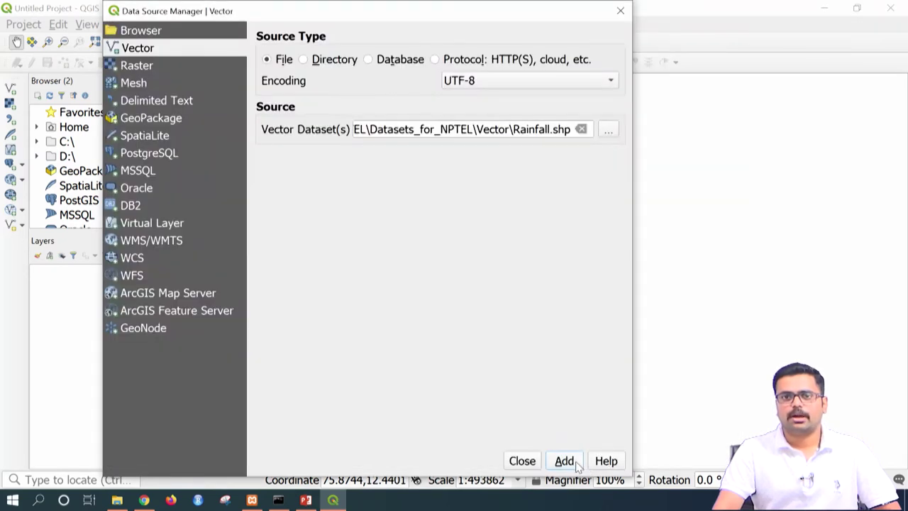
click(564, 461)
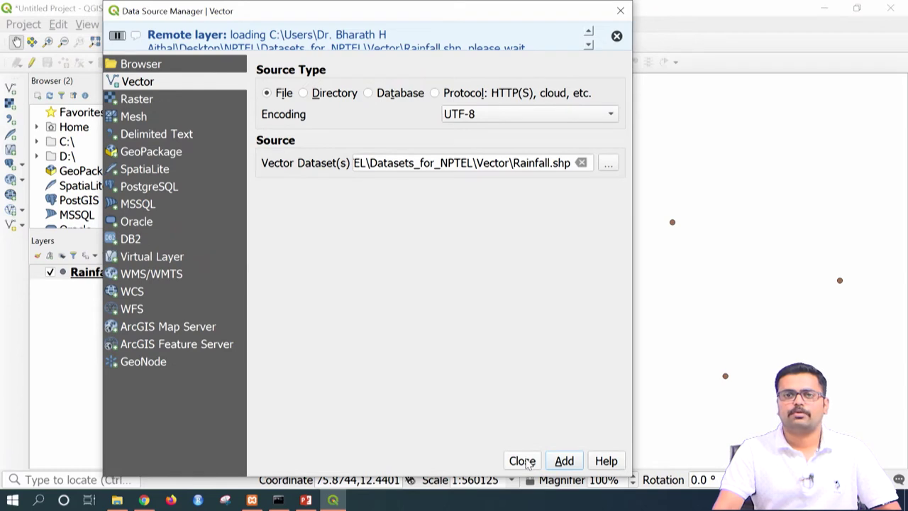
click(523, 461)
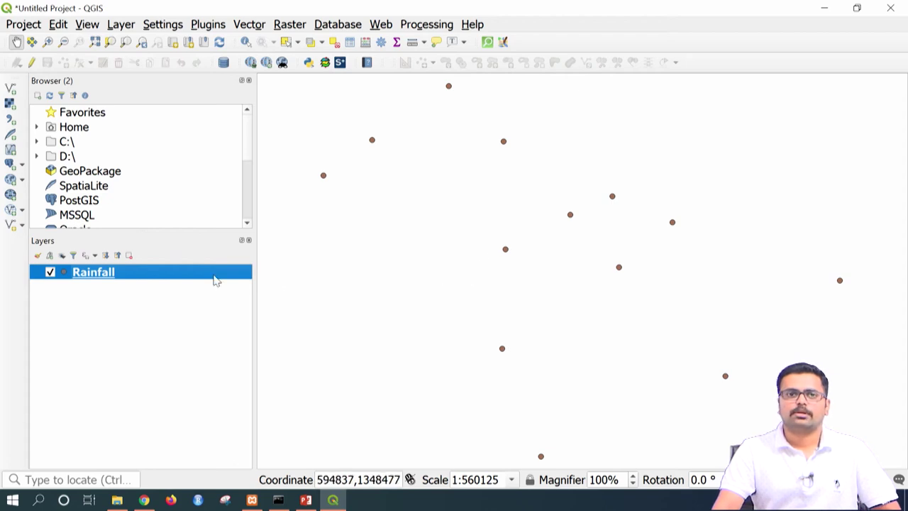
Step: In the Rainfall layer's symbology, change the marker colour to magenta
right_click(214, 277)
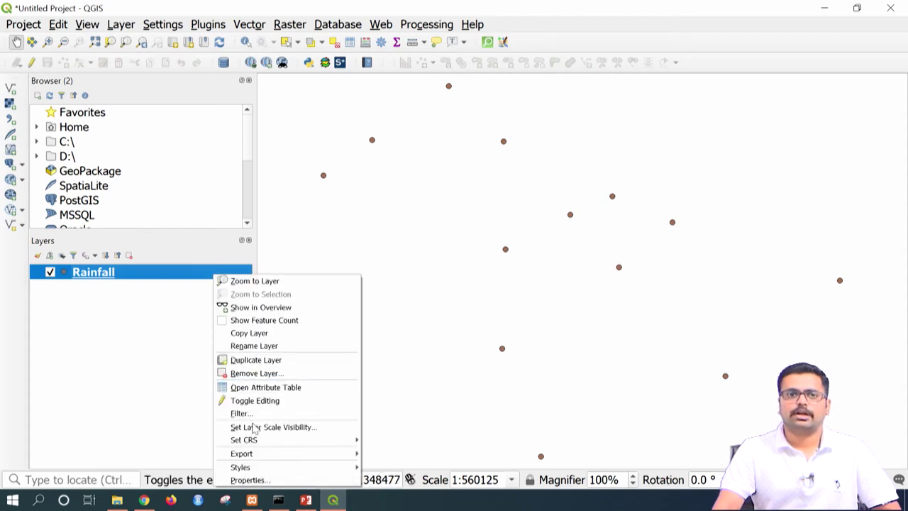
click(264, 481)
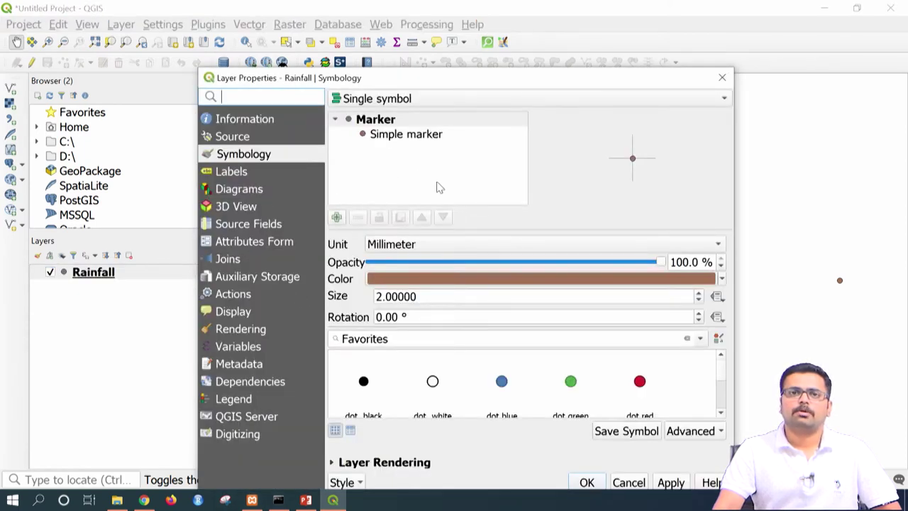
click(722, 280)
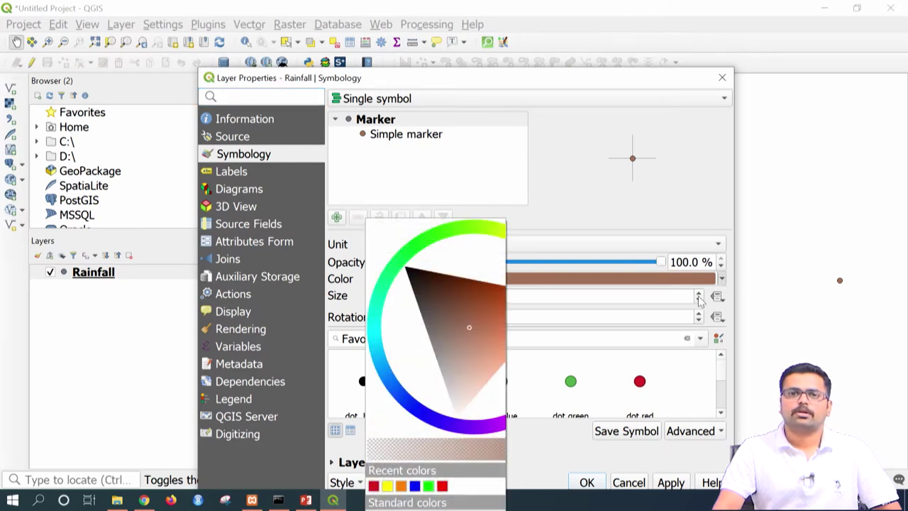
click(608, 278)
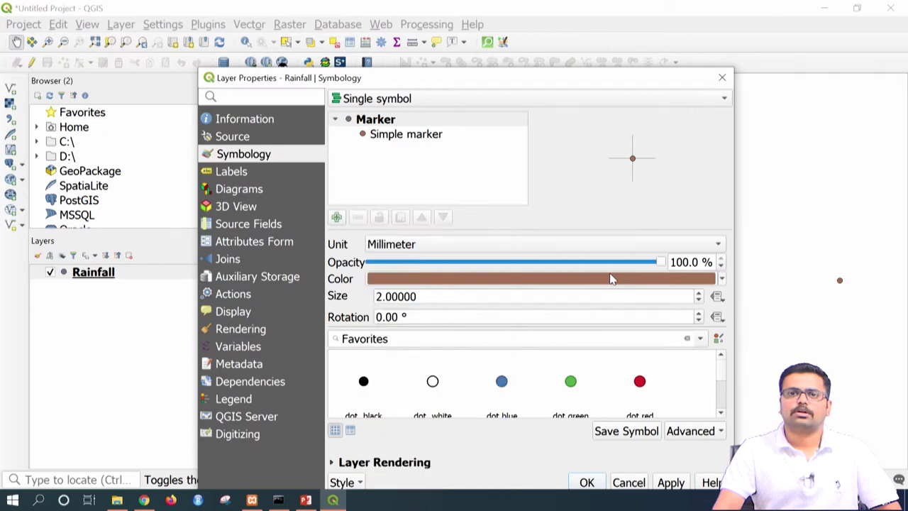
click(722, 282)
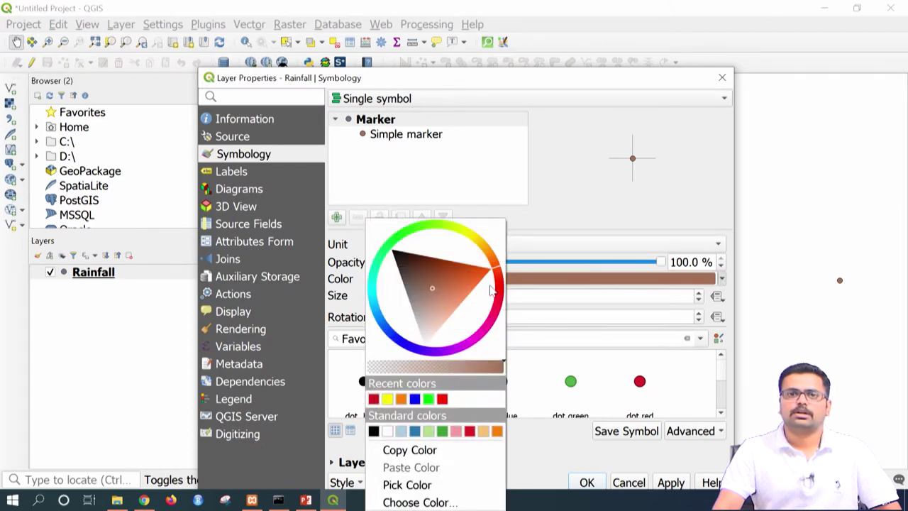
mouse_move(499, 273)
mouse_down()
mouse_move(494, 312)
mouse_move(460, 339)
mouse_move(468, 343)
mouse_up()
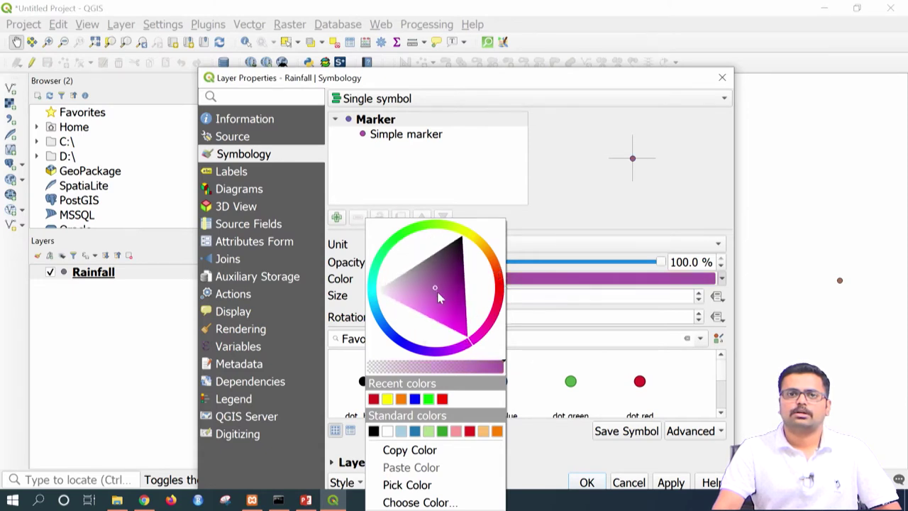
drag(437, 294, 447, 315)
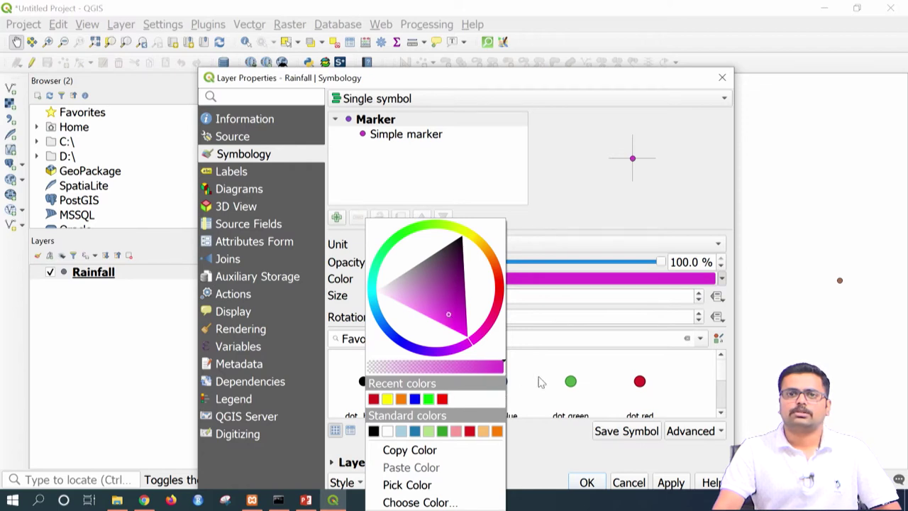
click(602, 342)
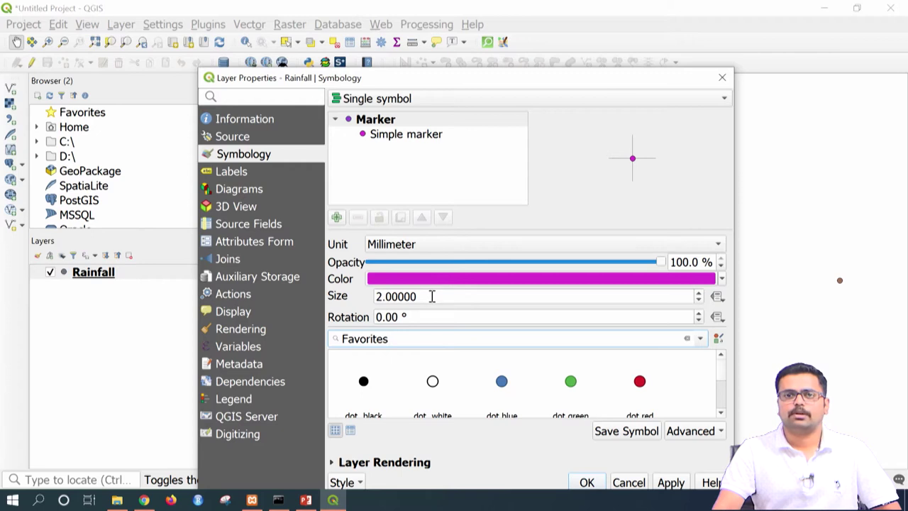
Step: Set the marker size to 3.5 and apply the new symbology
drag(432, 296, 343, 299)
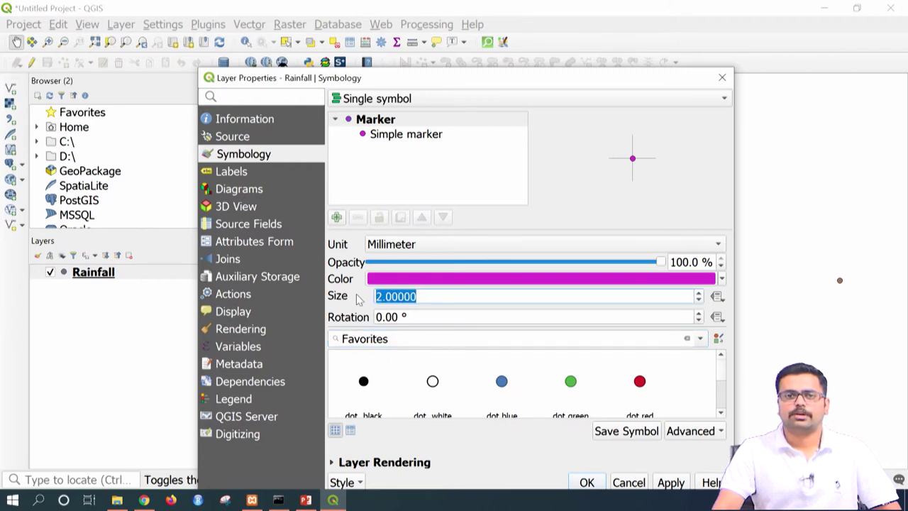
text(3.5)
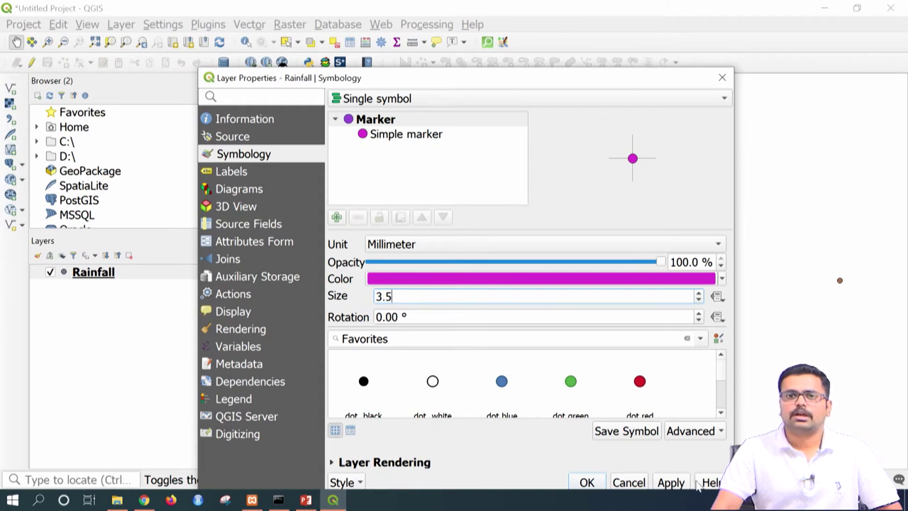
click(670, 482)
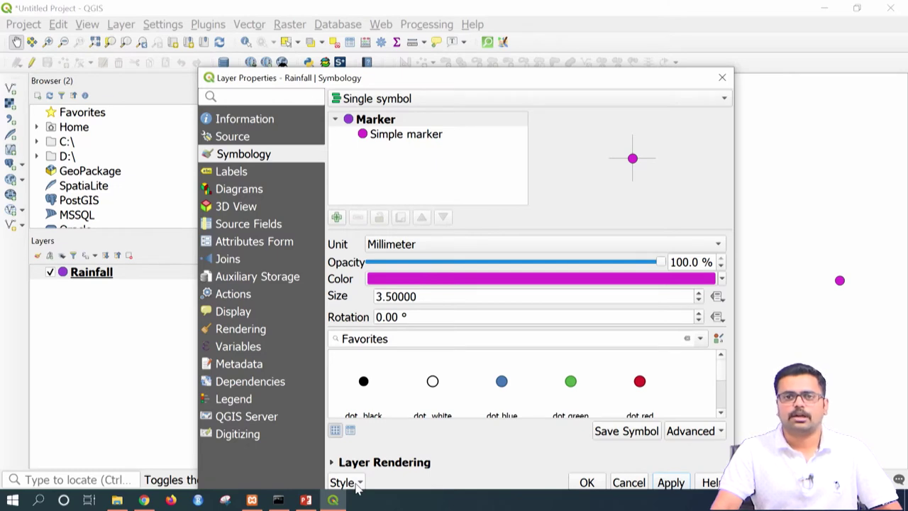
Step: Start saving the Rainfall layer style as an SLD style file
click(357, 484)
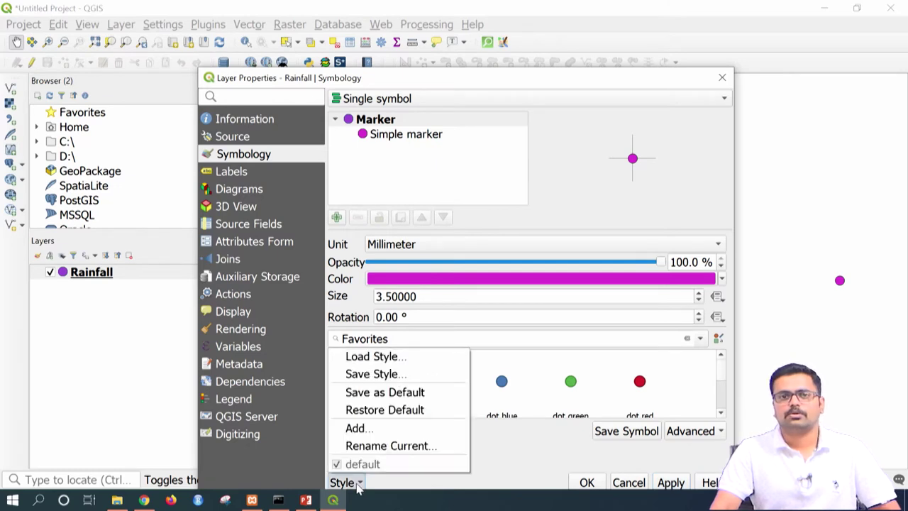
click(382, 374)
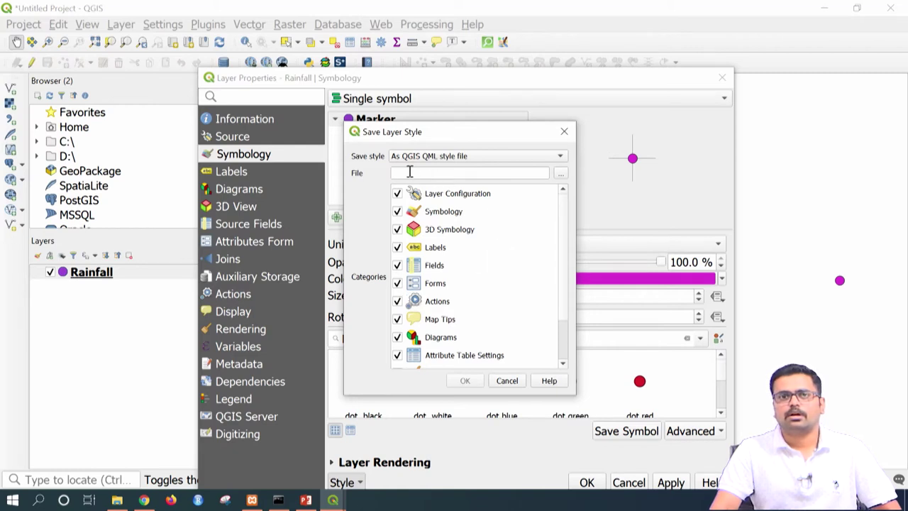
click(480, 159)
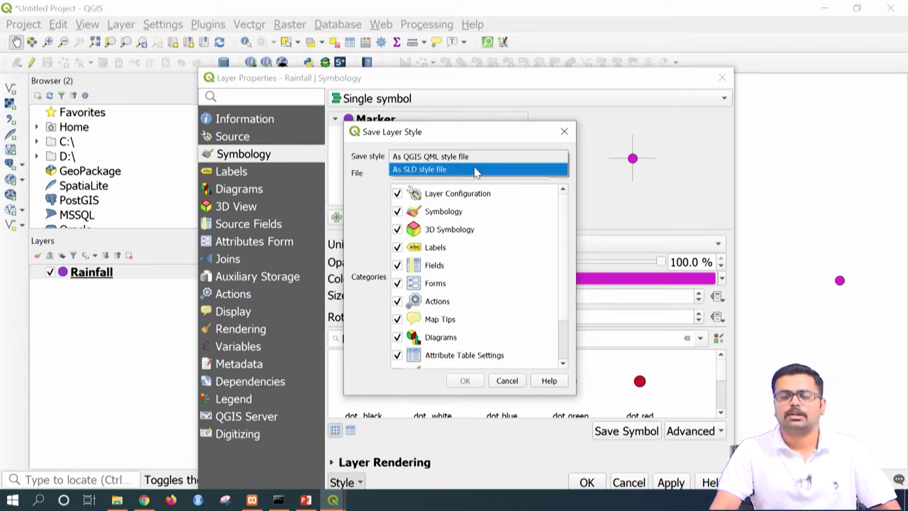
click(477, 170)
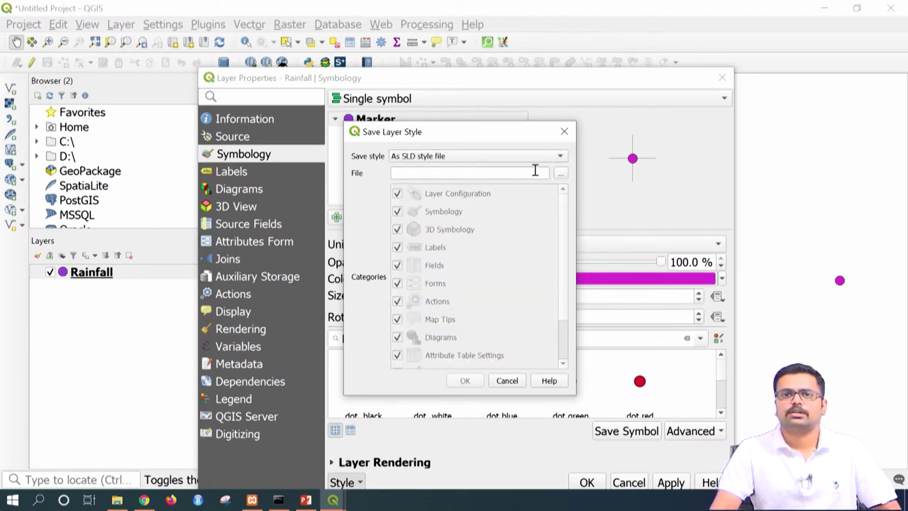
Step: Save the style as rainfall_style in D:\Datasets_for_NPTEL and close Layer Properties
click(559, 175)
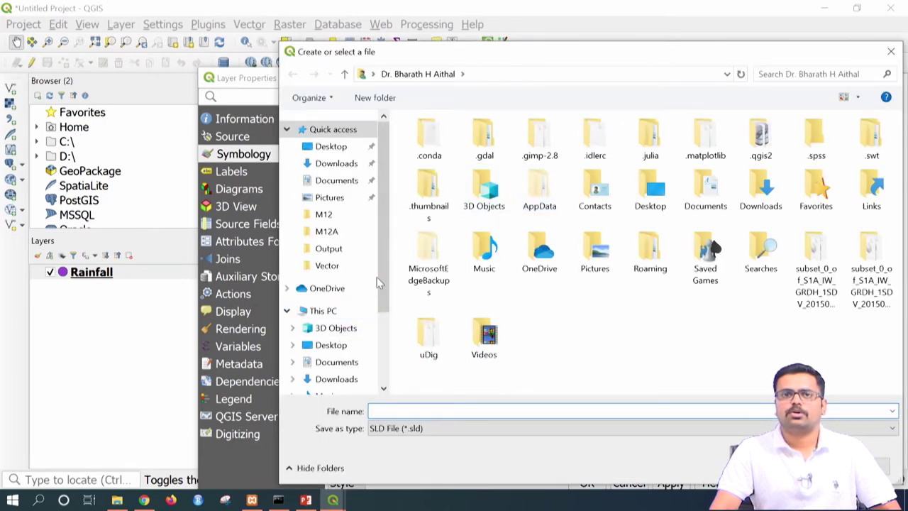
drag(383, 263, 387, 335)
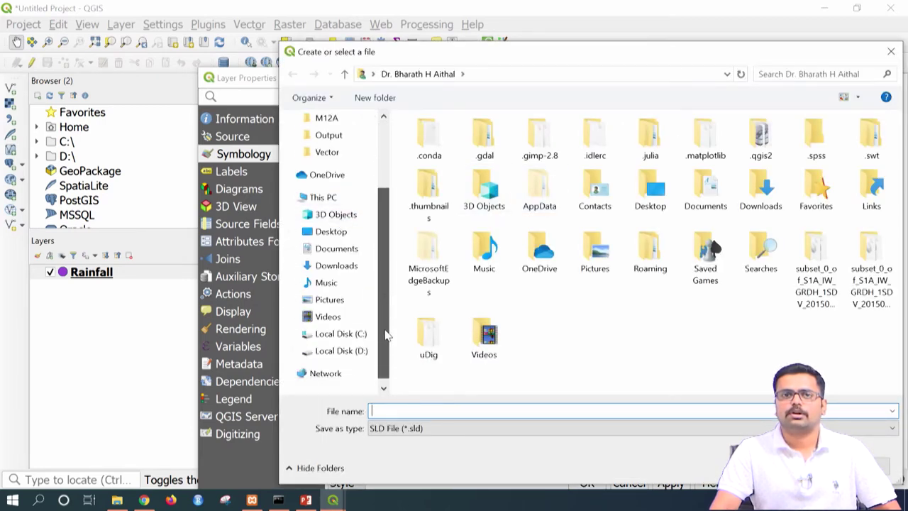
click(355, 350)
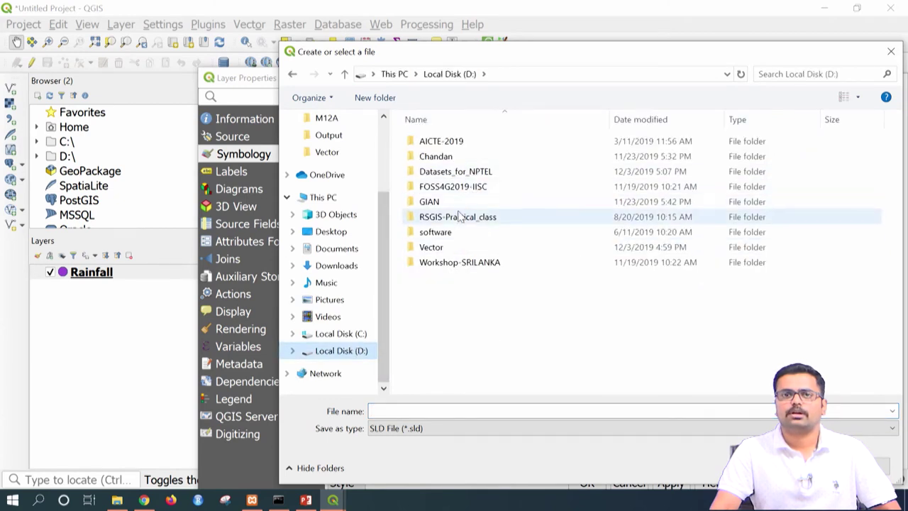
double_click(461, 173)
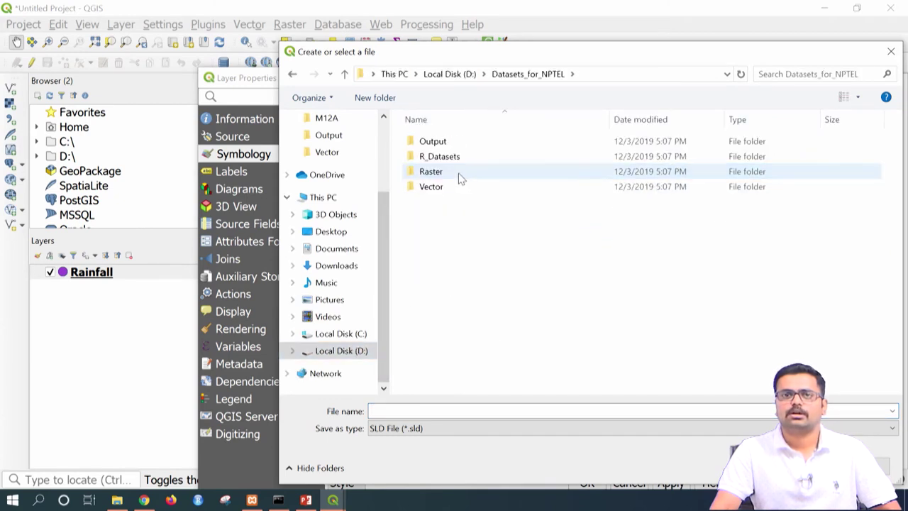
click(401, 411)
text(rainfall)
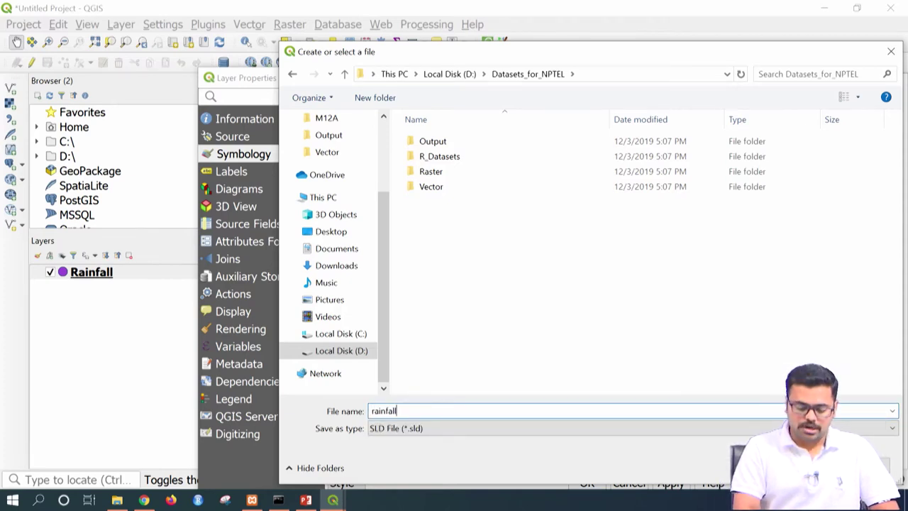
text(_style)
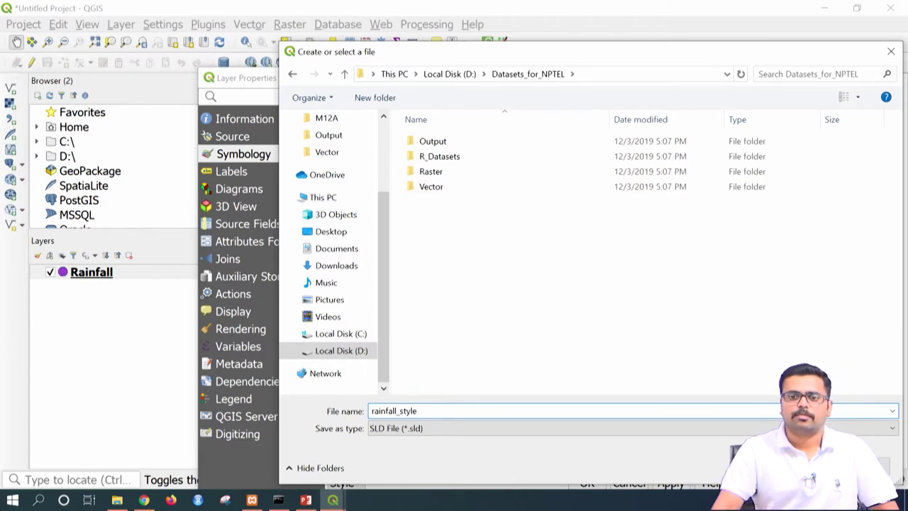
key(Return)
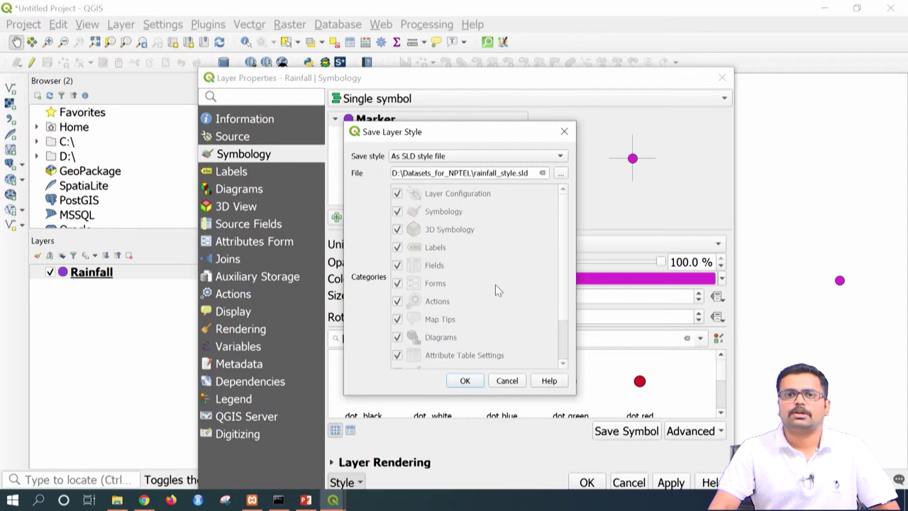
click(465, 381)
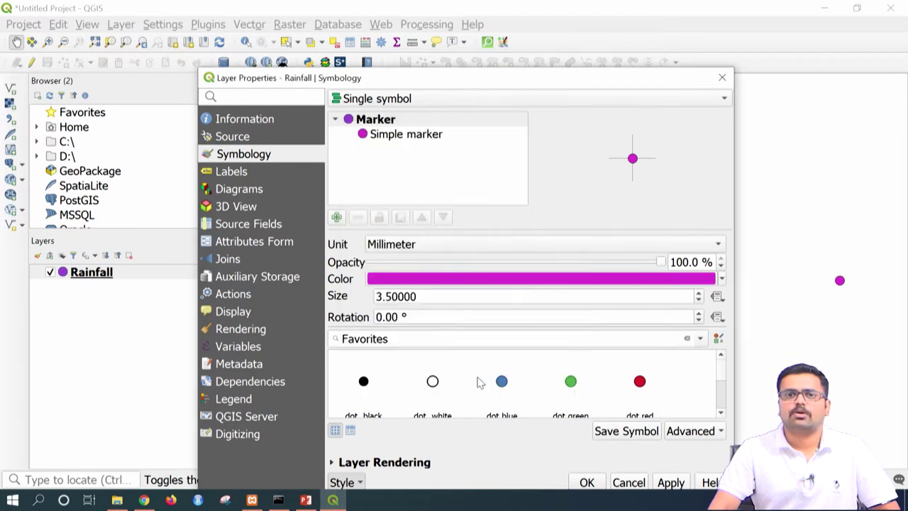
click(588, 485)
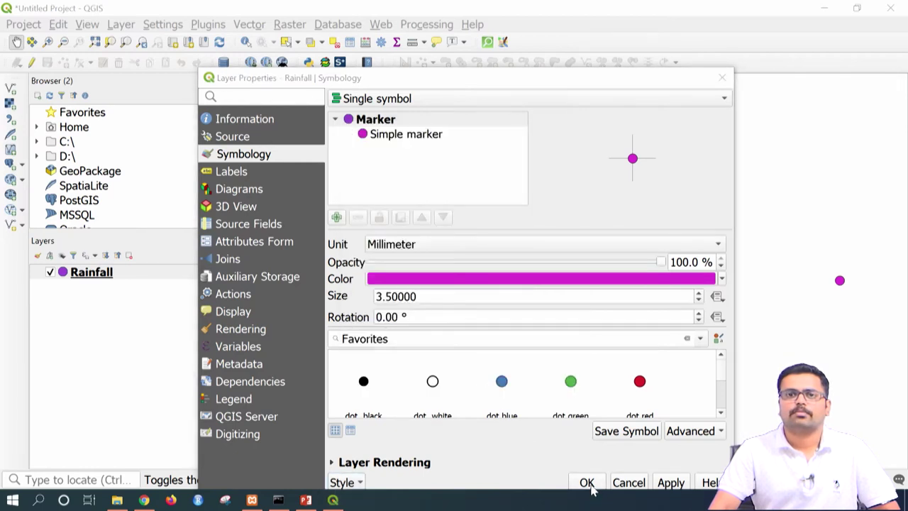
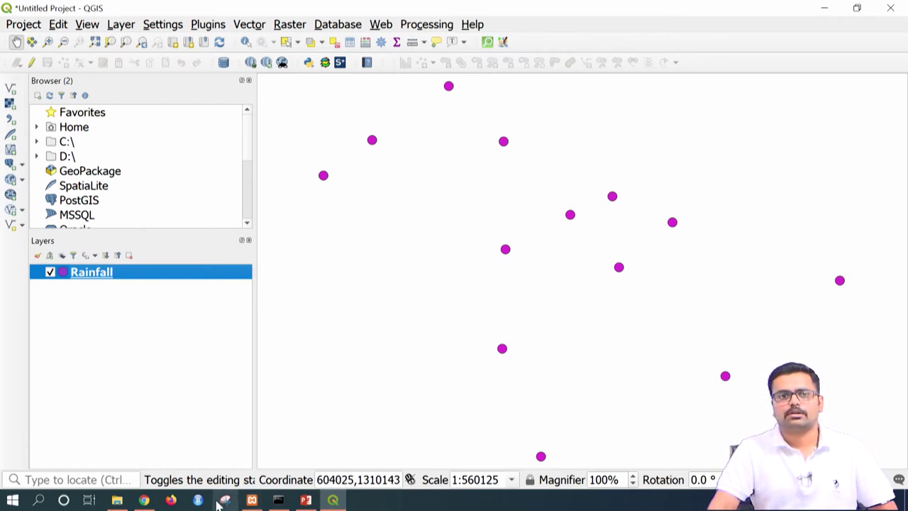
Step: In the GeoServer admin in Chrome, go from Stores to the New data source page
click(144, 501)
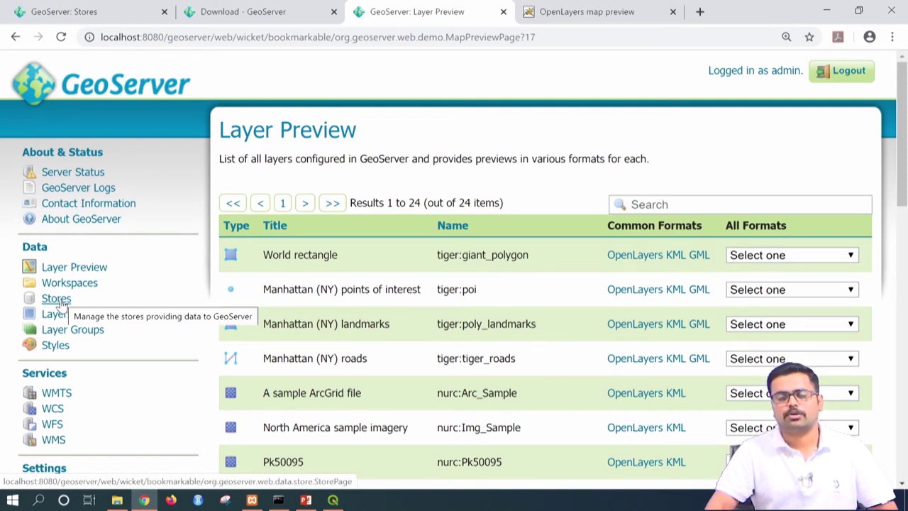
click(60, 302)
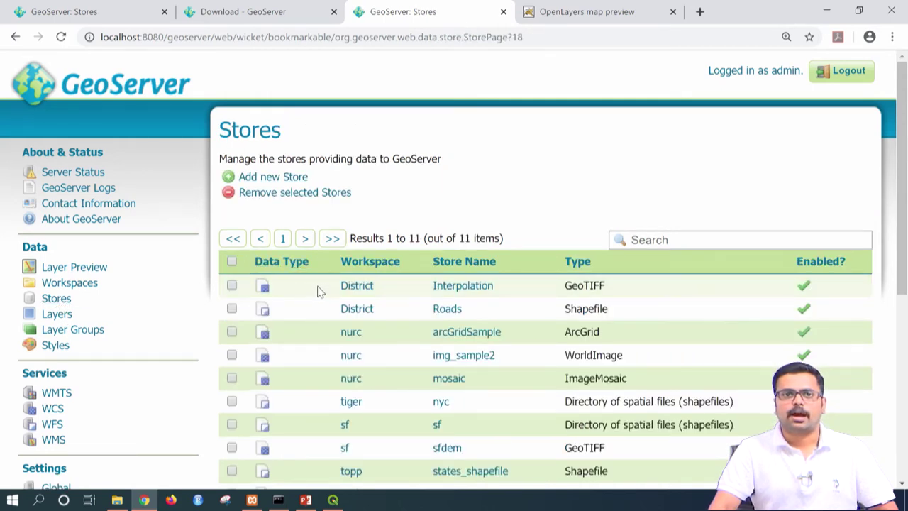
click(278, 185)
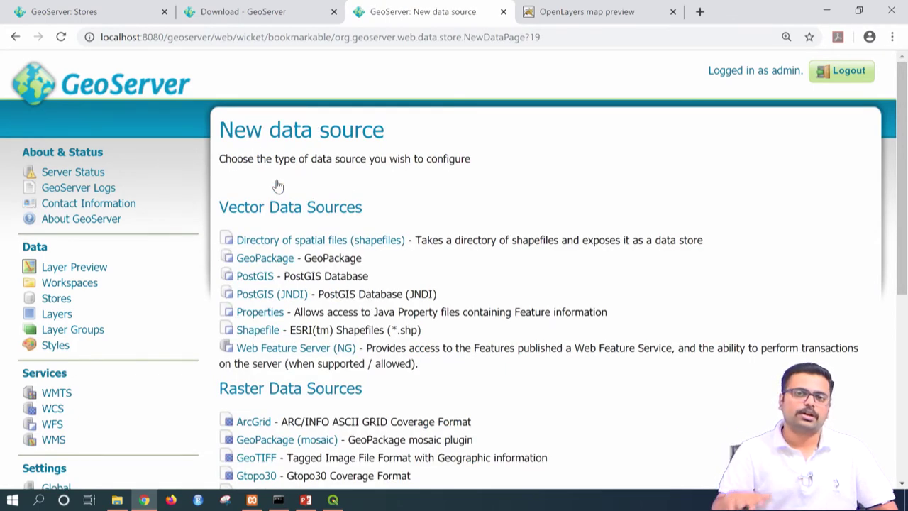
Step: Start a Shapefile store in workspace District, named Rainfall, with description 'Rainfall point data'
click(270, 334)
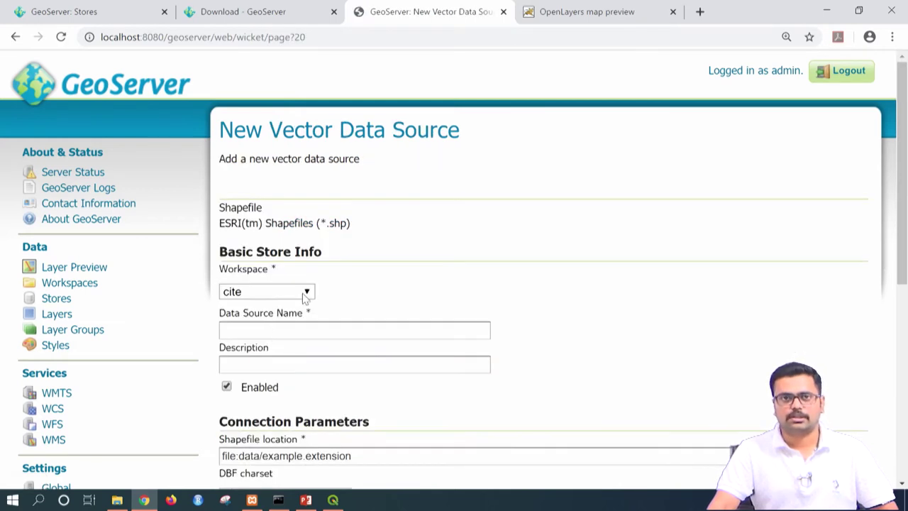
click(305, 294)
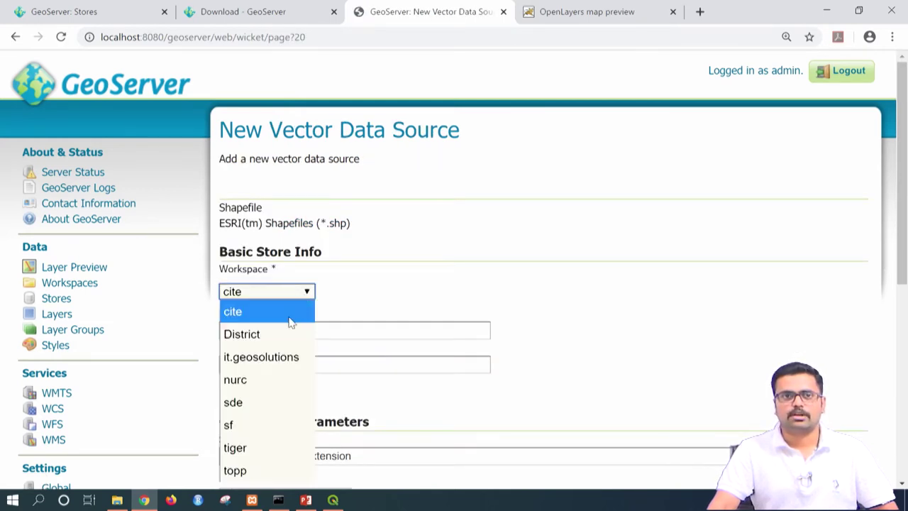
click(276, 334)
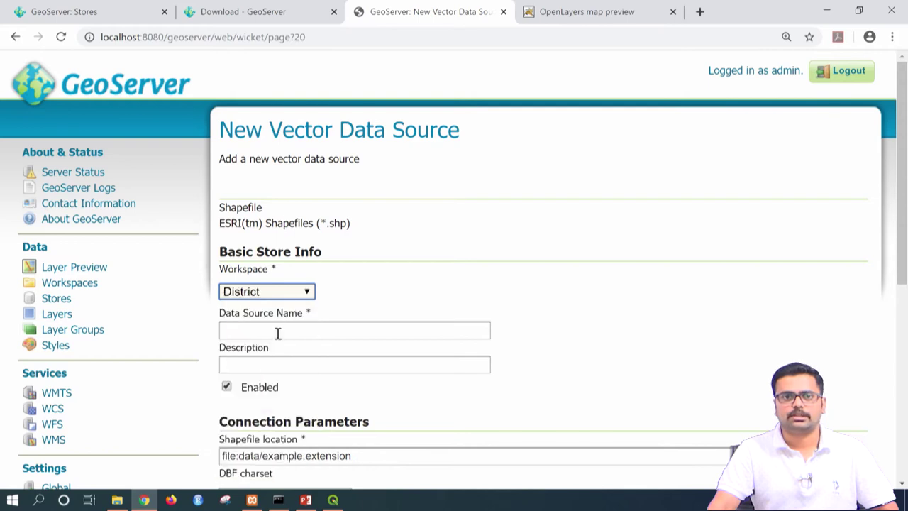
click(281, 331)
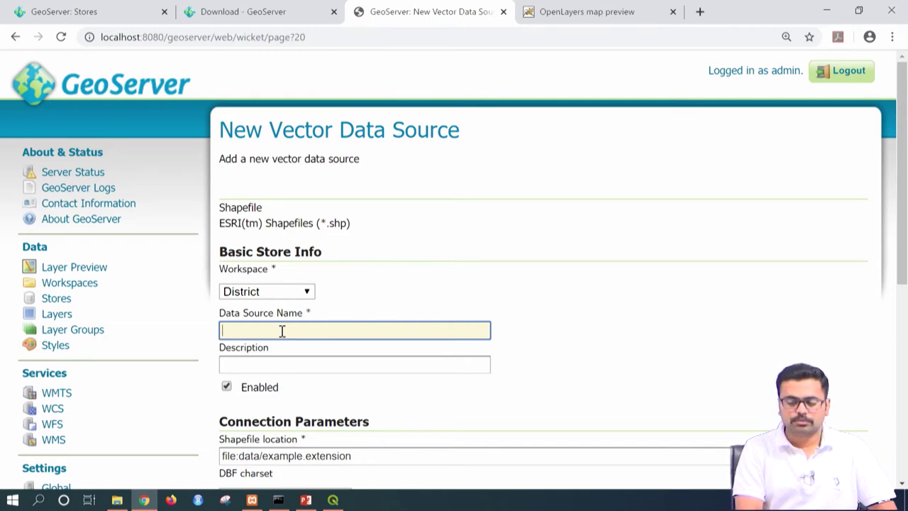
text(Rainfall)
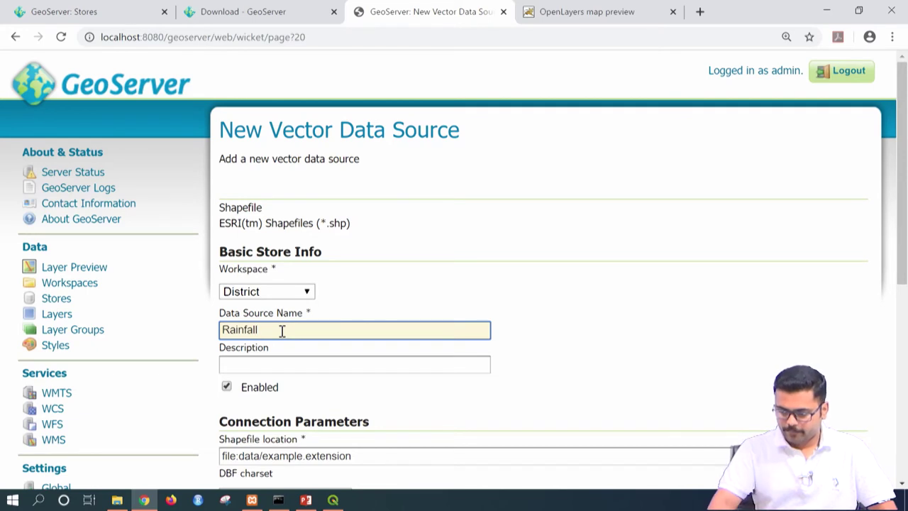
click(274, 366)
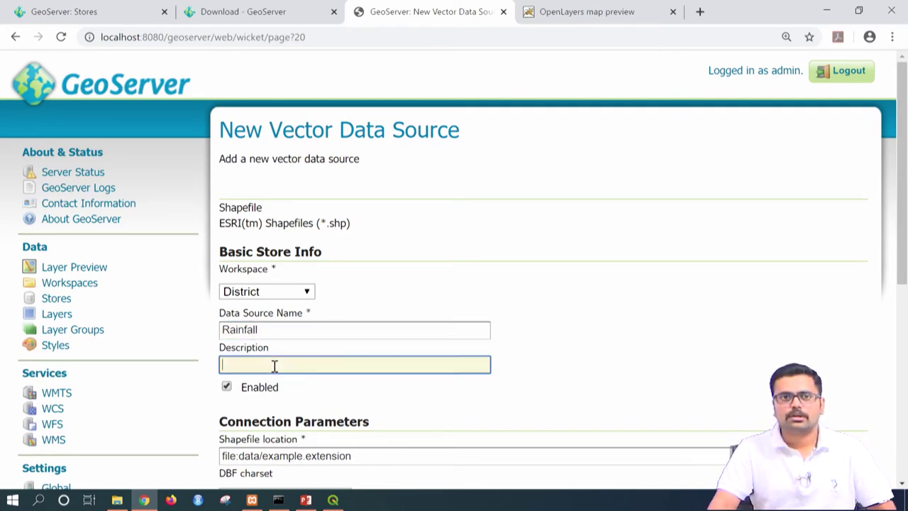
text(Rainfal)
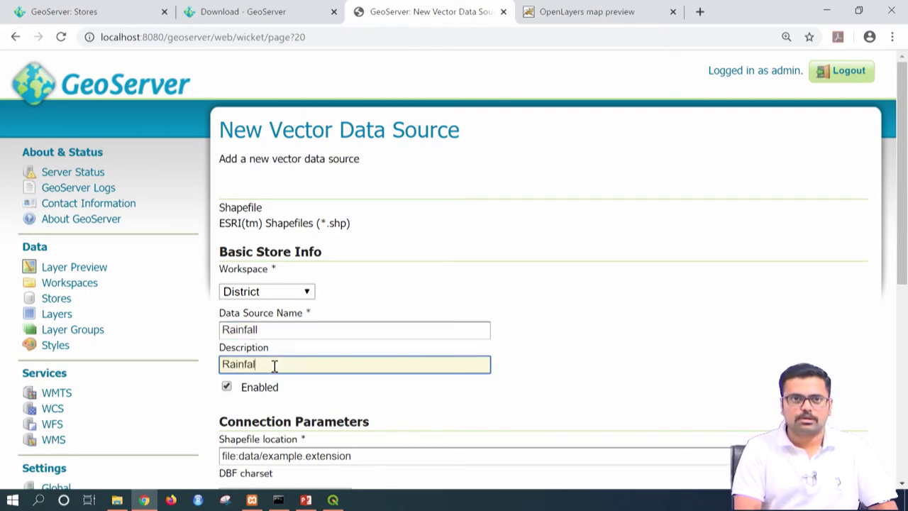
text(l point data)
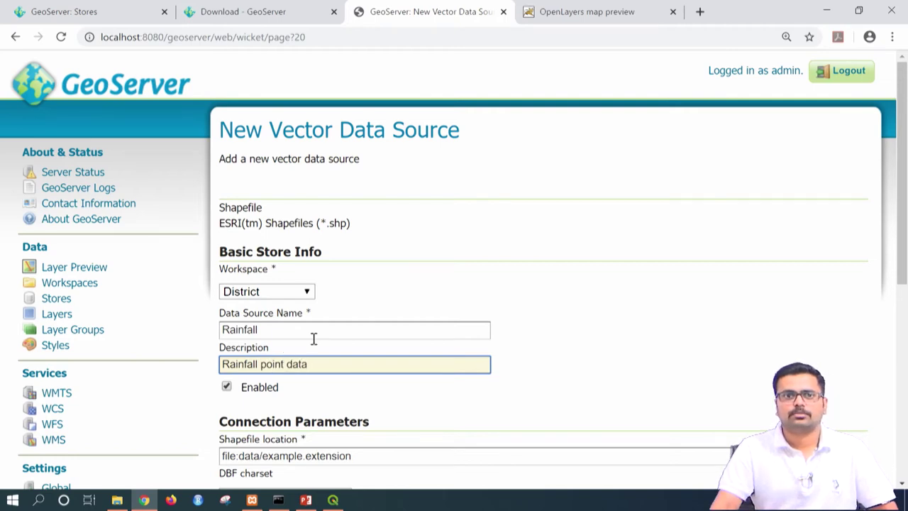
scroll(313, 339, down, 2)
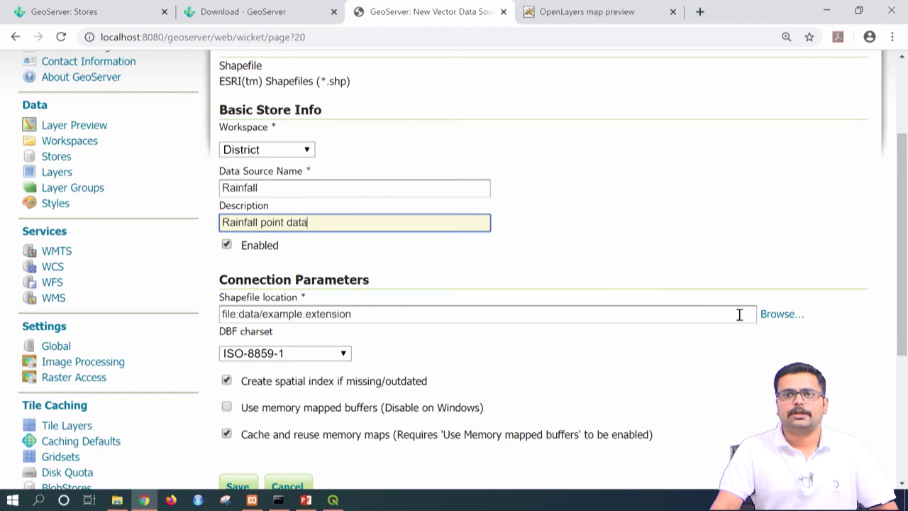
Step: Point the Rainfall store at D:\Datasets_for_NPTEL\Vector\Rainfall.shp and save it
click(791, 317)
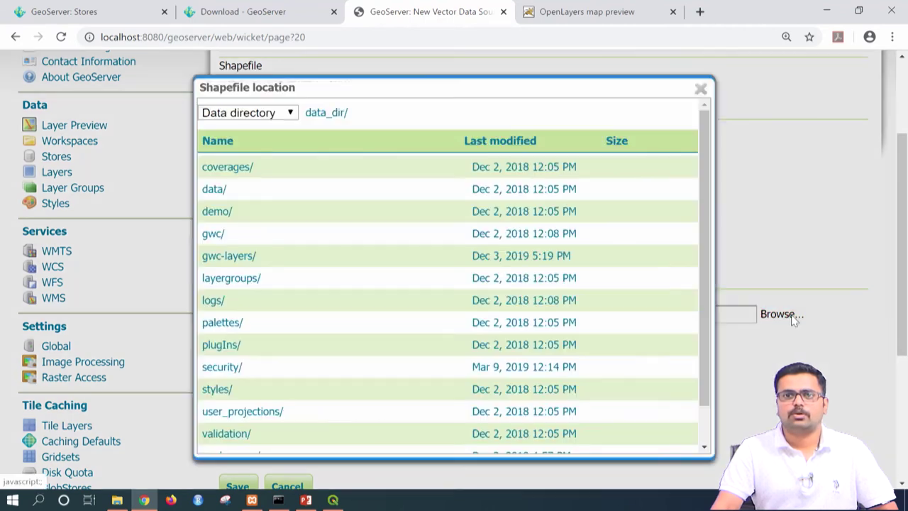
click(289, 113)
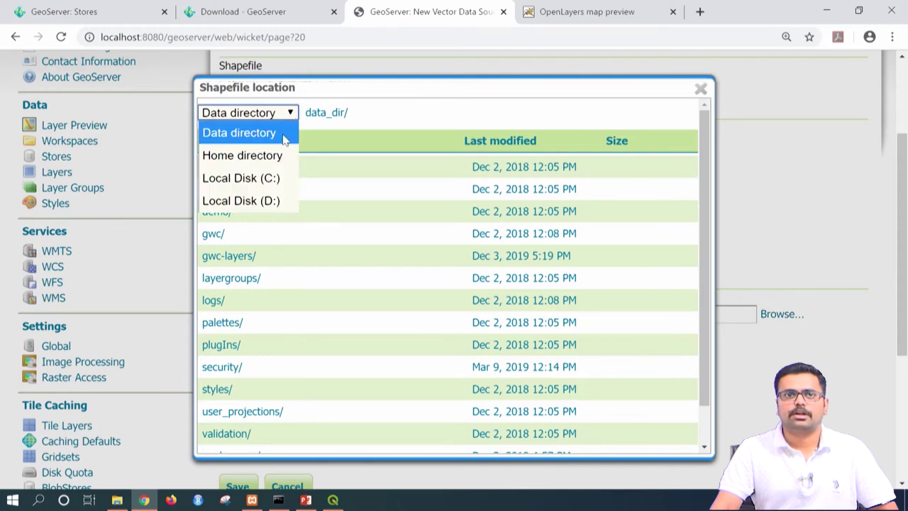
click(272, 201)
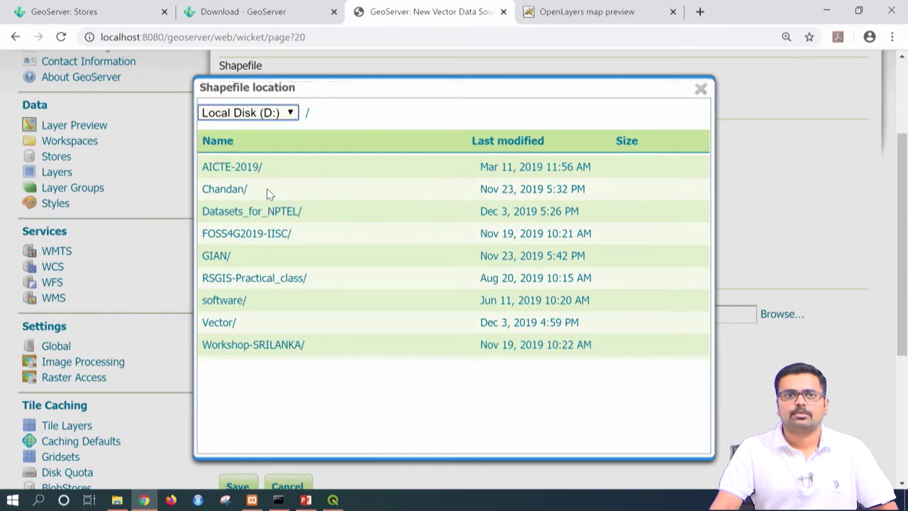
click(260, 211)
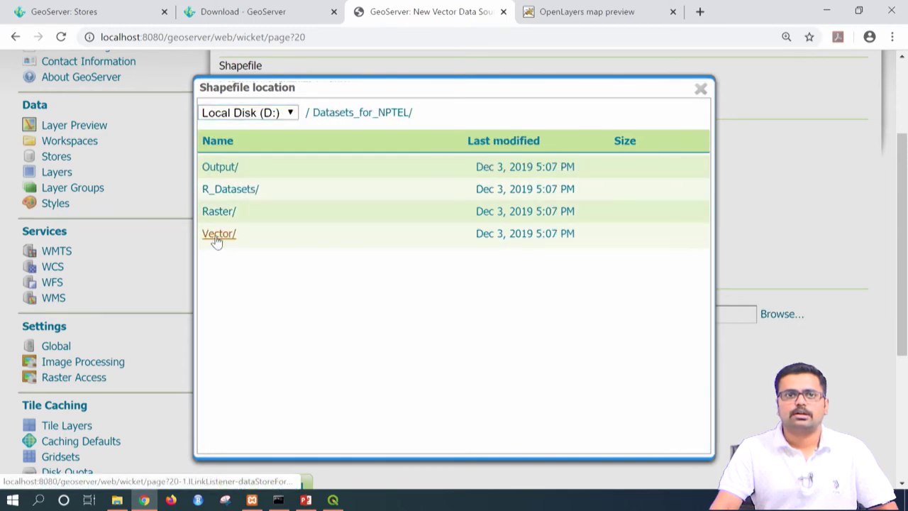
click(217, 238)
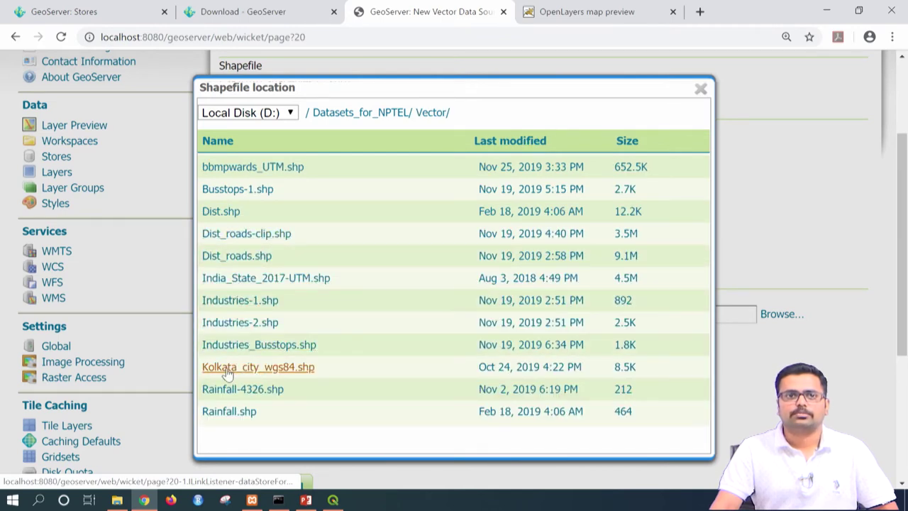
click(224, 411)
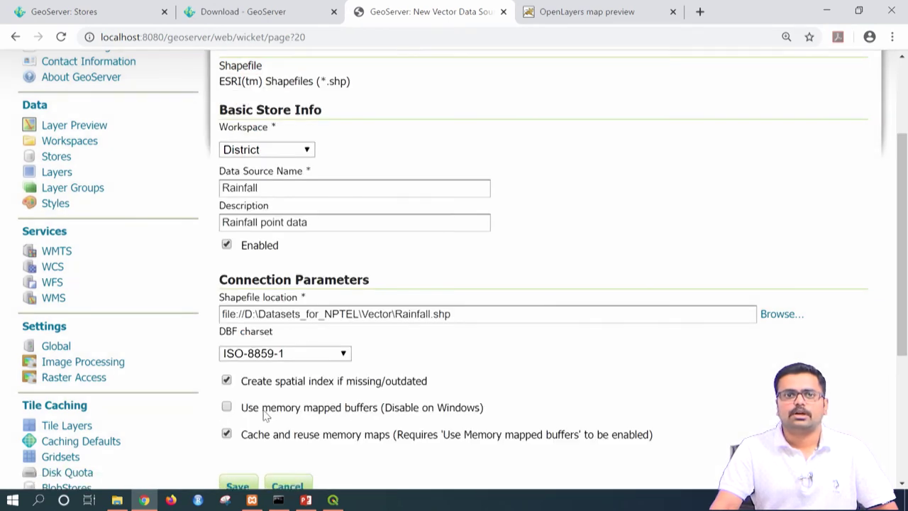
scroll(257, 446, down, 1)
click(238, 420)
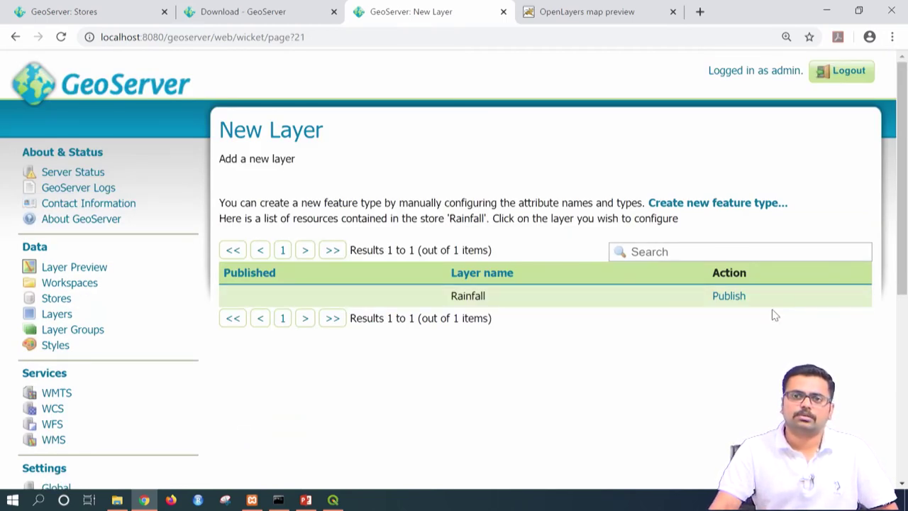
Step: Publish the Rainfall layer from the new store and review its data settings
click(740, 301)
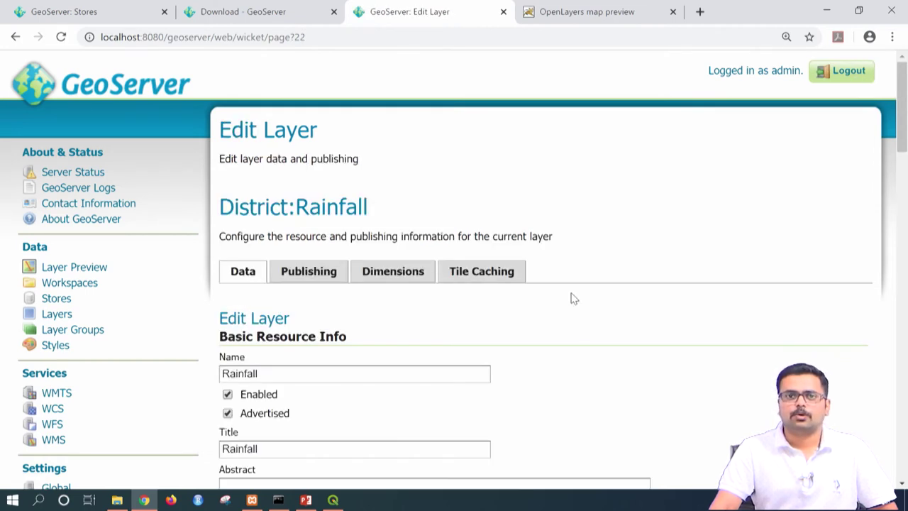
scroll(571, 298, down, 1)
scroll(572, 298, up, 1)
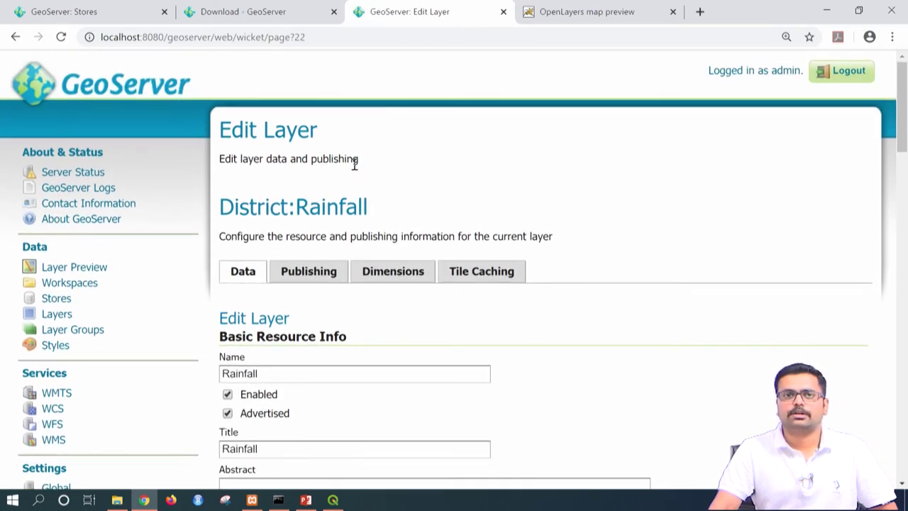
scroll(701, 316, down, 1)
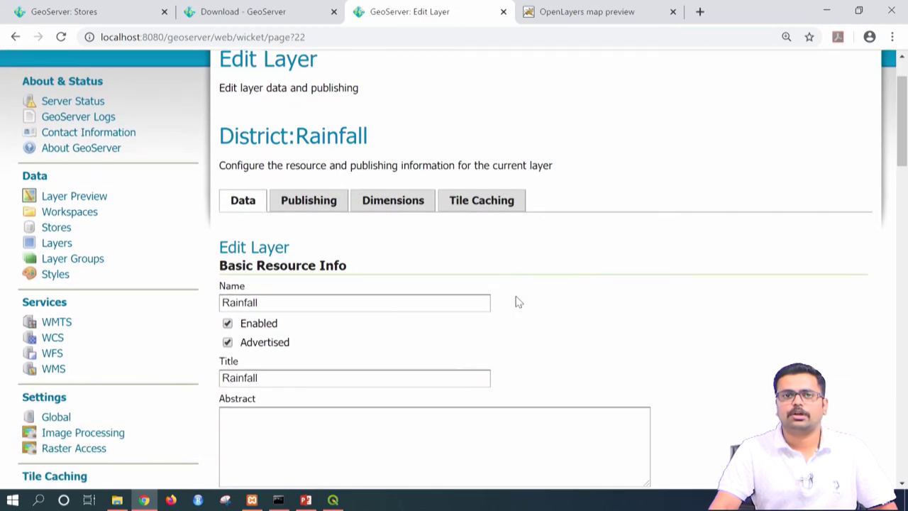
scroll(500, 300, down, 3)
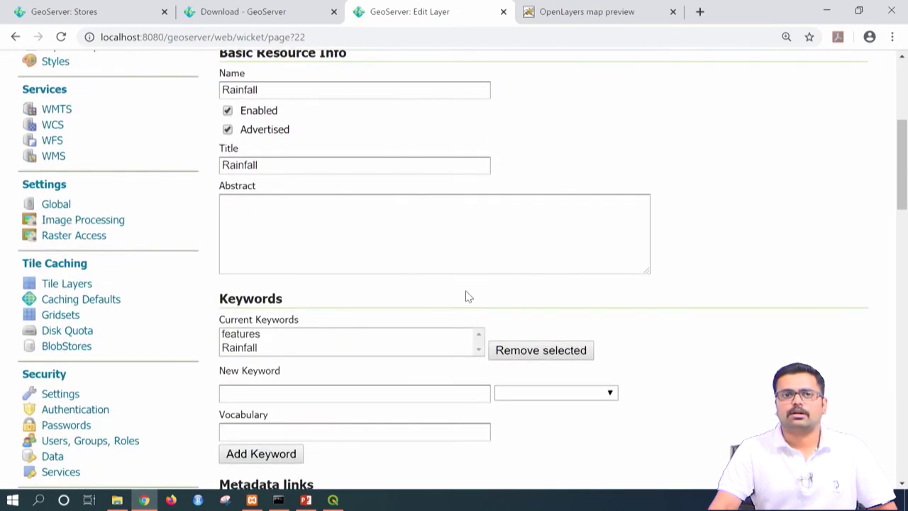
click(322, 220)
scroll(322, 219, down, 4)
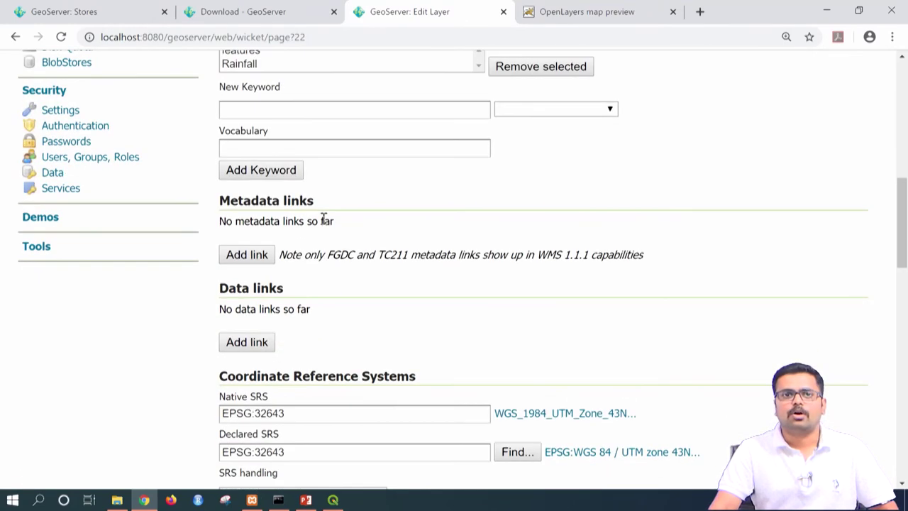
scroll(322, 220, down, 4)
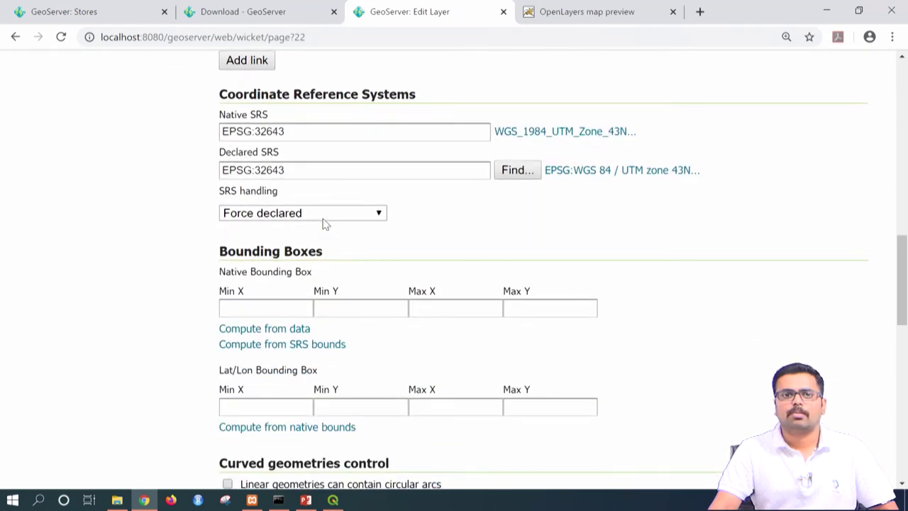
Step: Compute the native bounding box from data and the Lat/Lon box from native bounds
click(282, 327)
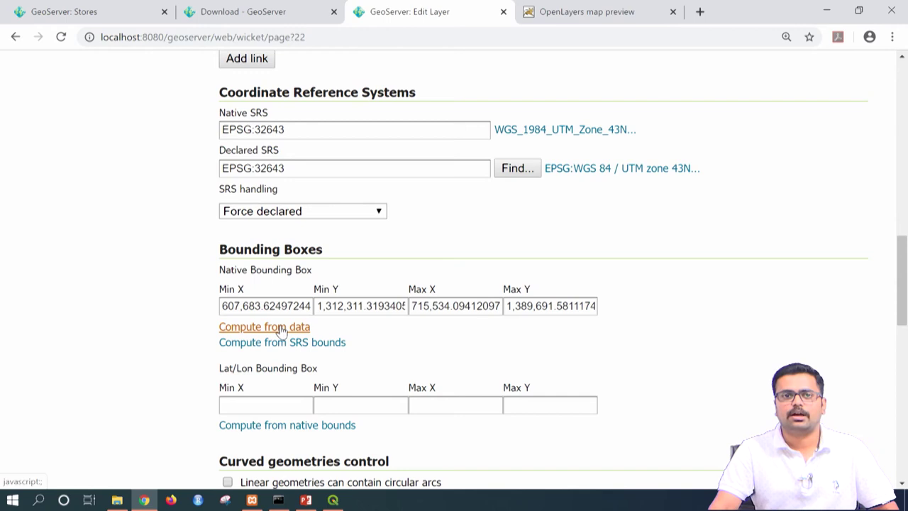
scroll(281, 330, down, 1)
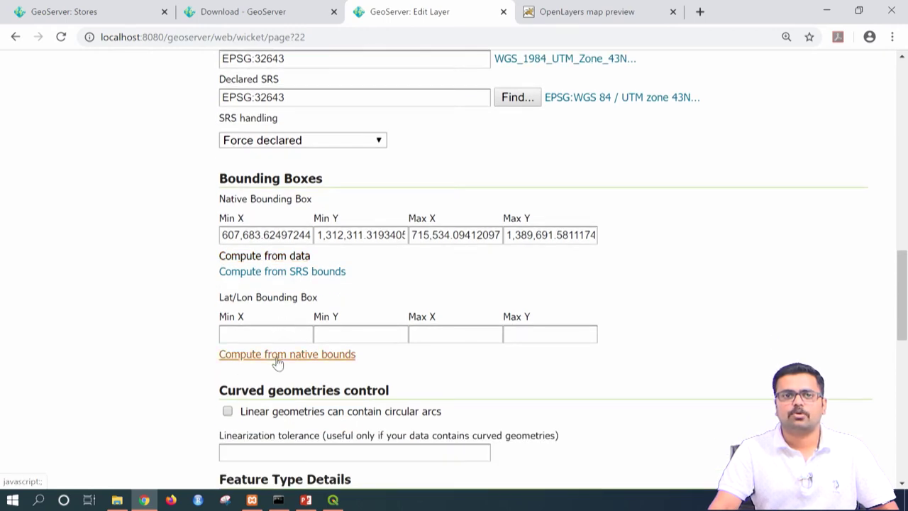
click(277, 354)
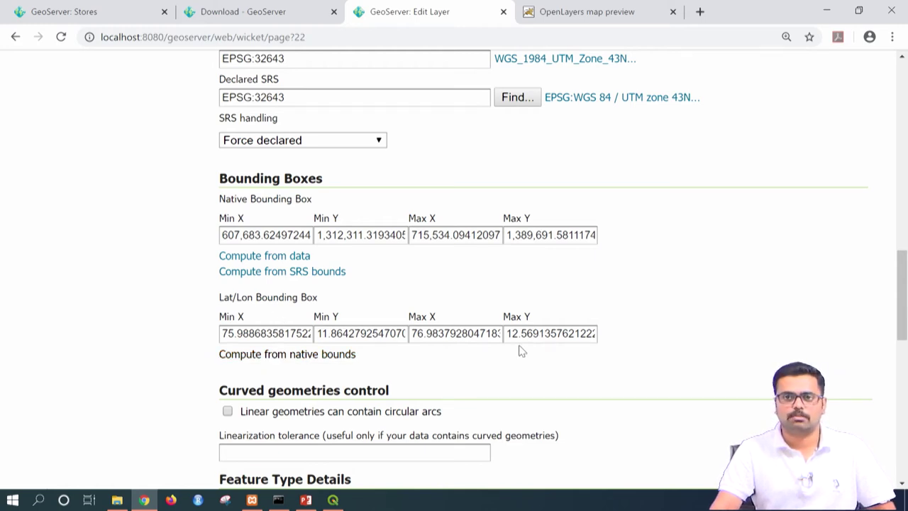
scroll(518, 349, down, 1)
scroll(518, 349, down, 4)
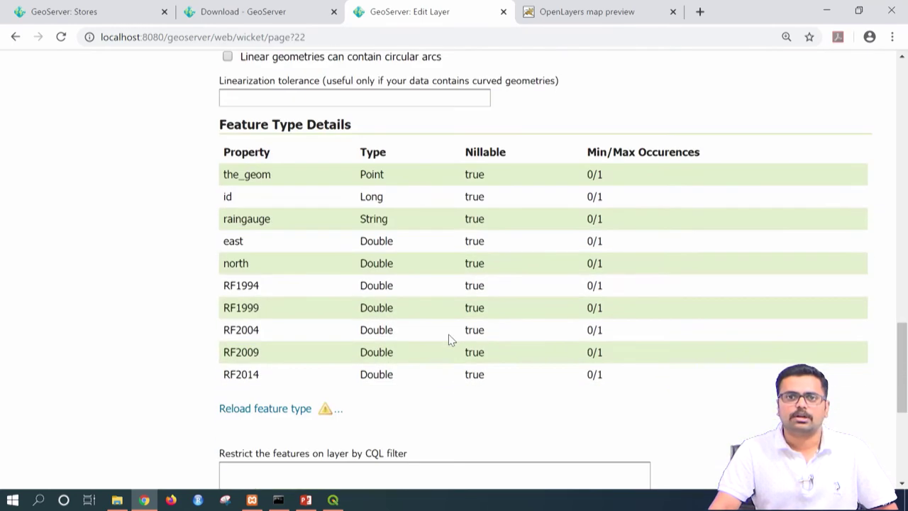
scroll(421, 327, down, 2)
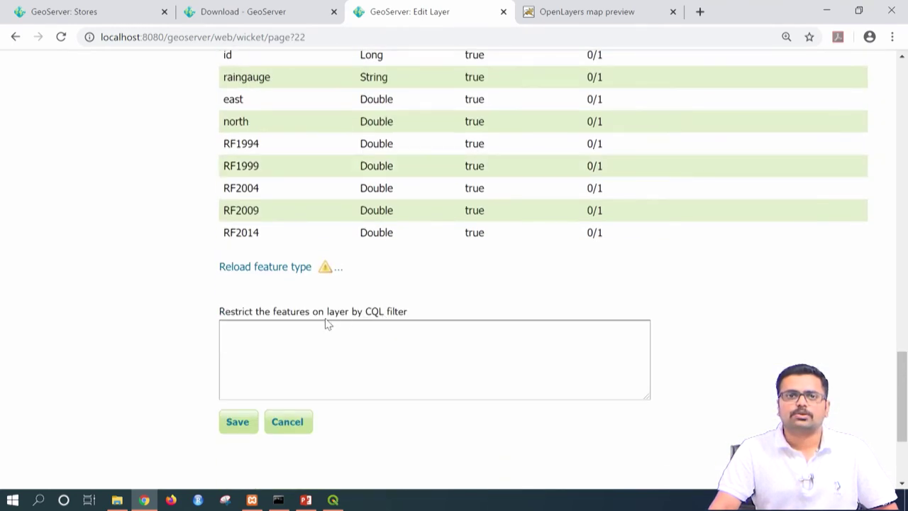
scroll(326, 323, up, 5)
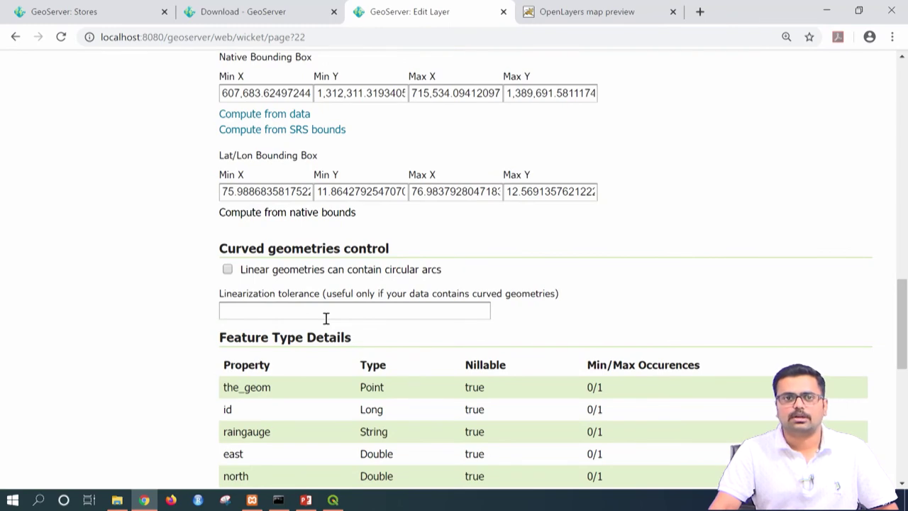
scroll(326, 318, up, 11)
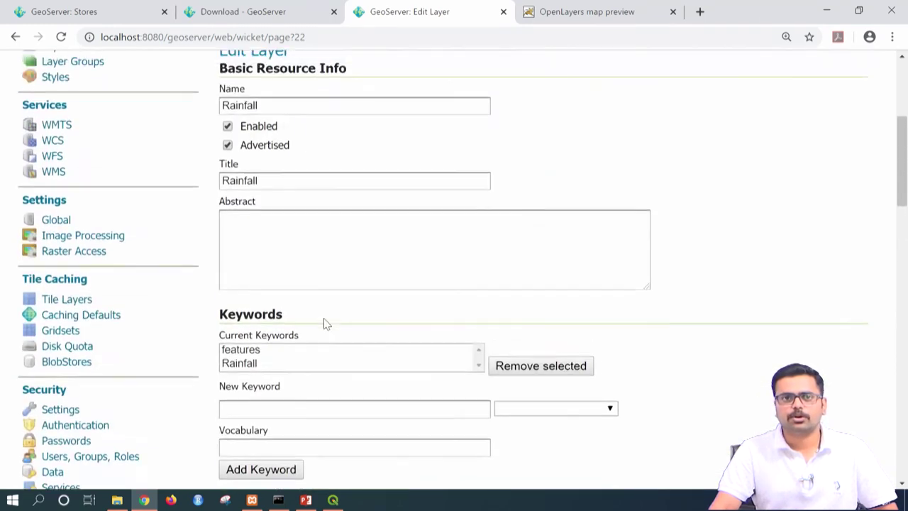
scroll(326, 324, up, 3)
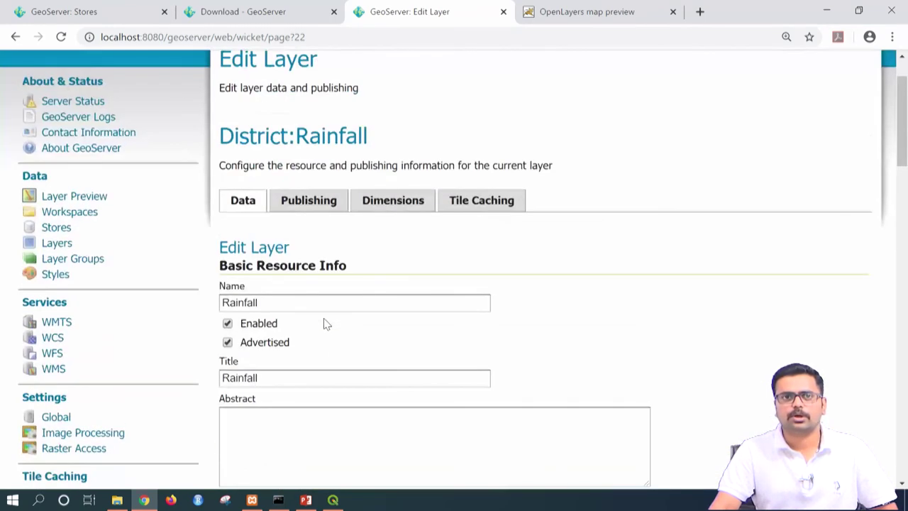
Step: Keep 'point' as the Rainfall layer's default style under Publishing and save the layer
click(301, 207)
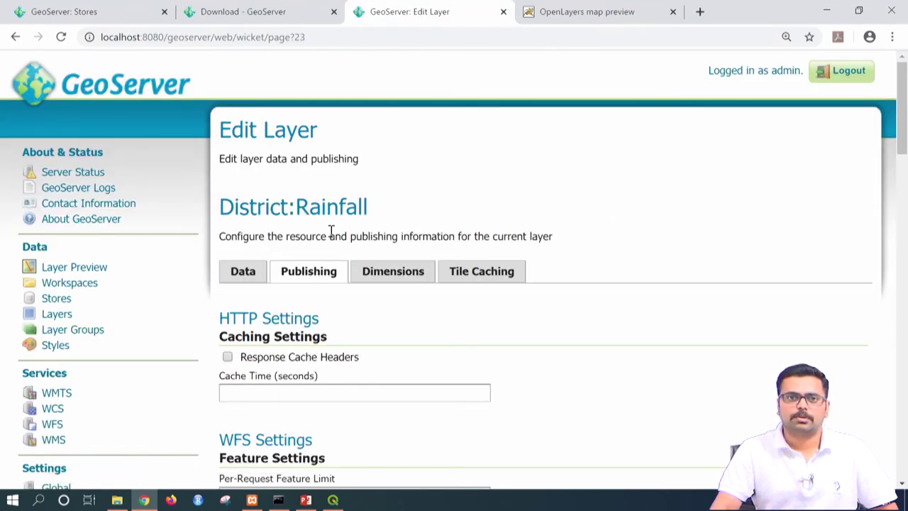
scroll(339, 270, down, 2)
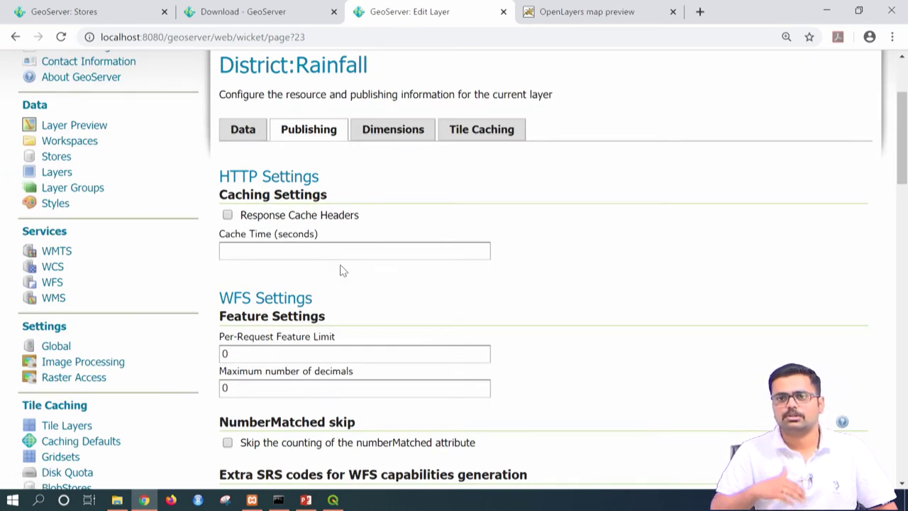
scroll(341, 269, down, 2)
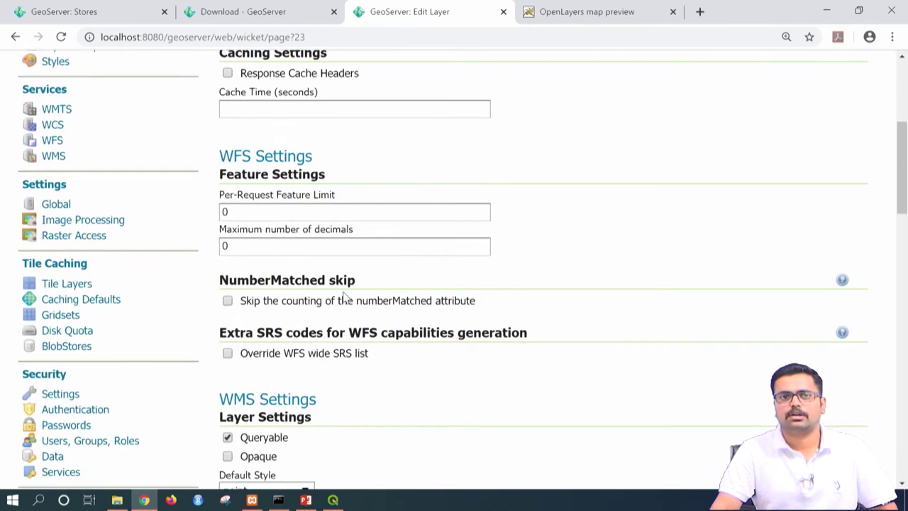
scroll(339, 299, down, 2)
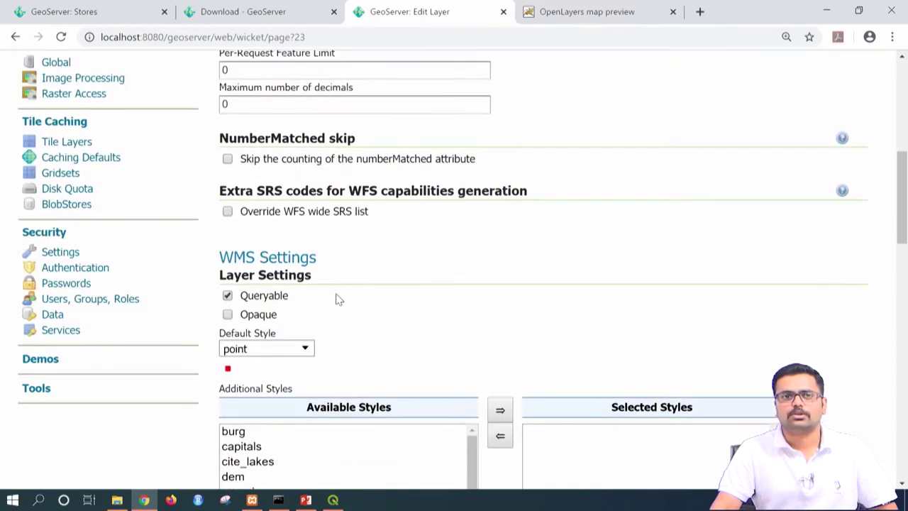
scroll(338, 299, down, 1)
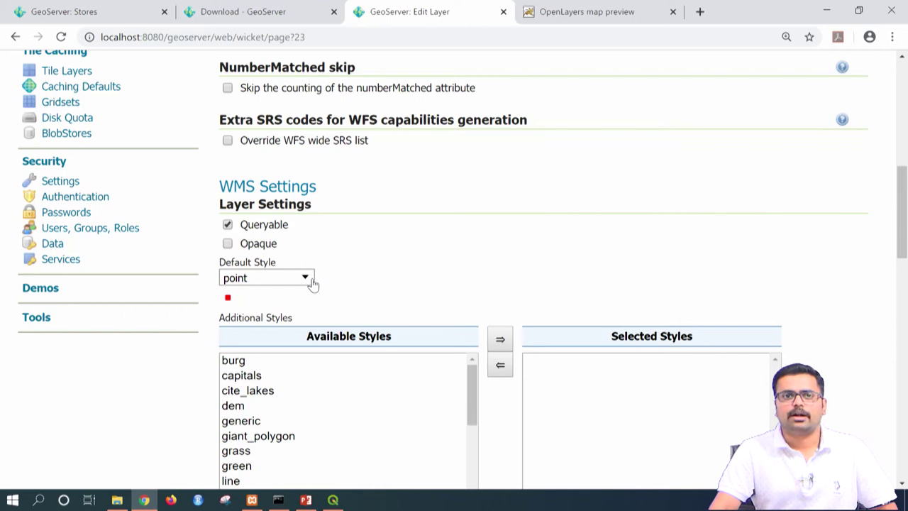
click(313, 283)
scroll(272, 367, down, 3)
scroll(271, 366, up, 2)
scroll(272, 364, up, 1)
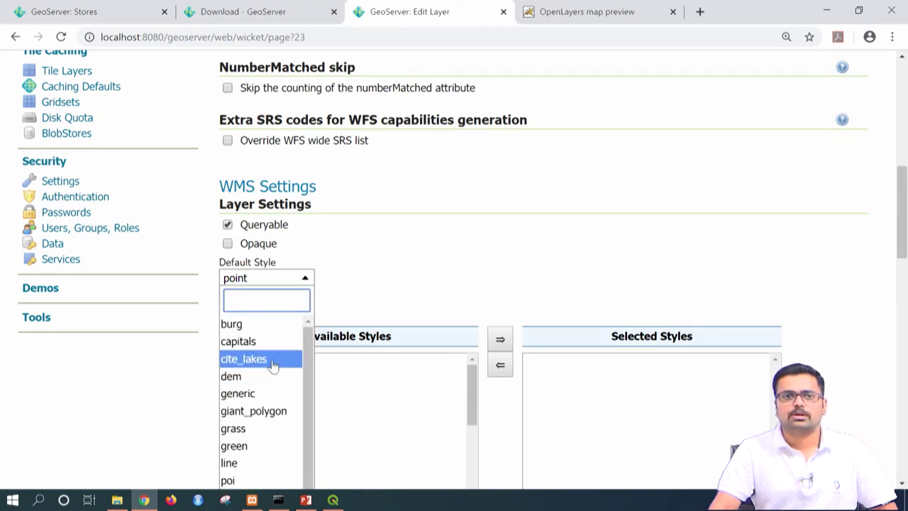
scroll(146, 405, down, 3)
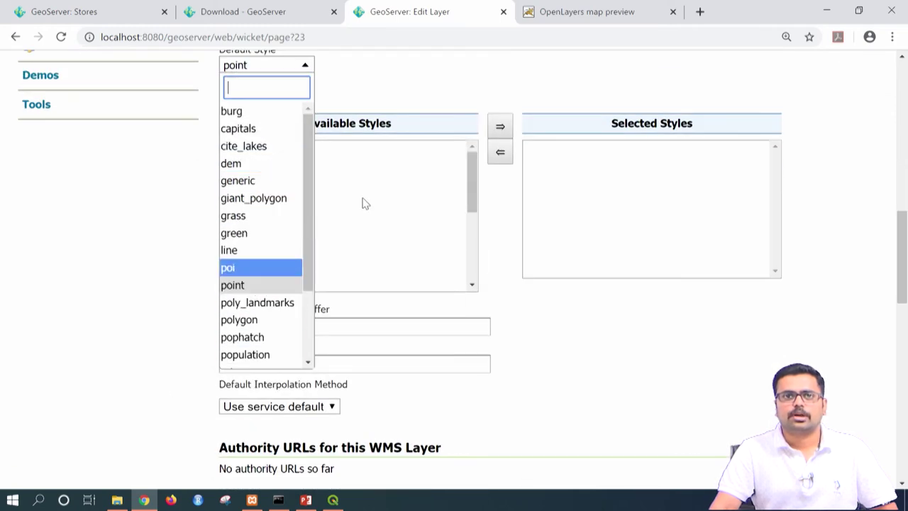
click(431, 96)
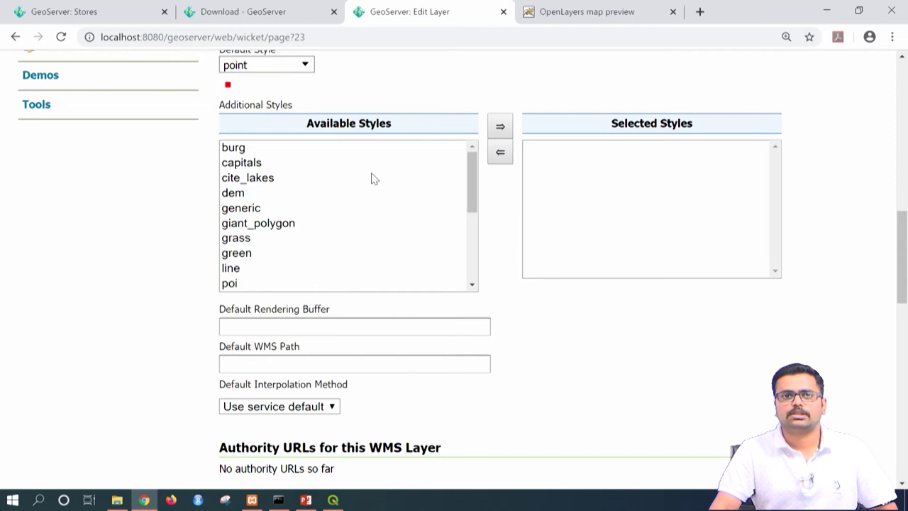
scroll(254, 265, down, 5)
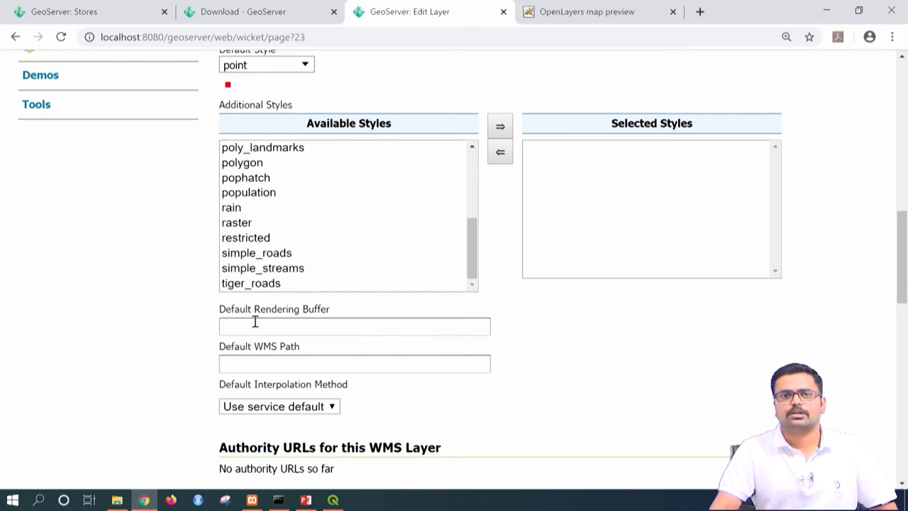
scroll(197, 358, down, 12)
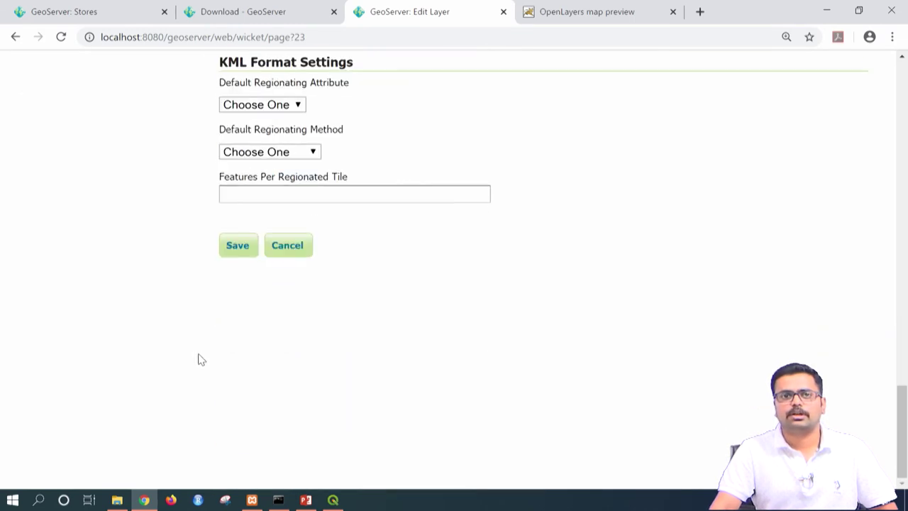
click(239, 248)
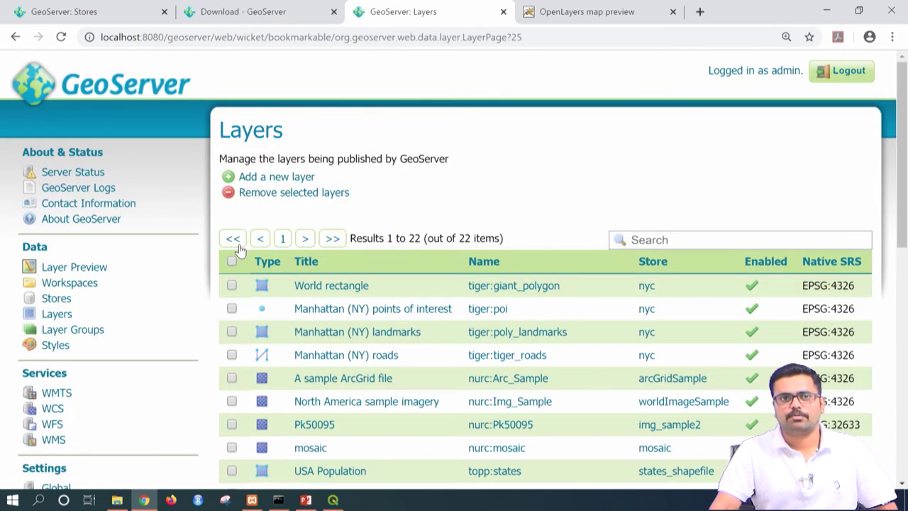
Step: Preview District:Rainfall in OpenLayers, then go back to the Layer Preview list
click(99, 271)
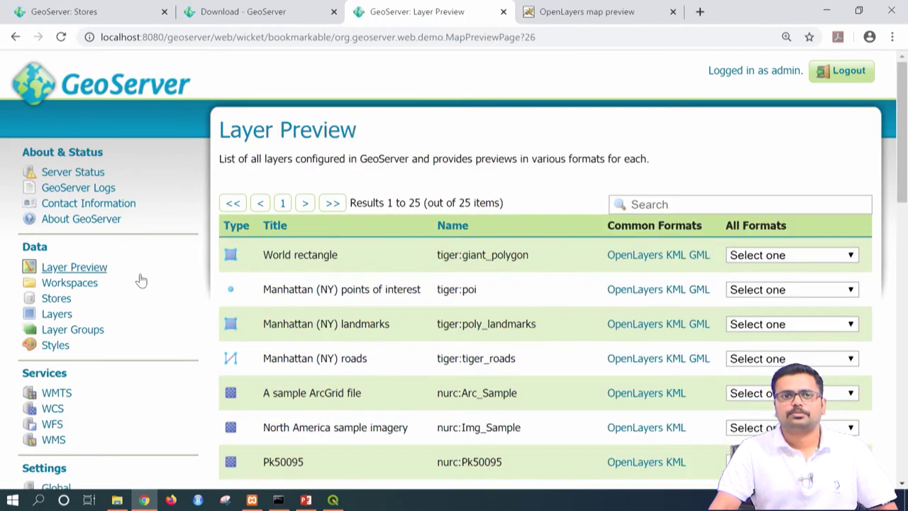
scroll(341, 281, down, 4)
scroll(340, 281, down, 6)
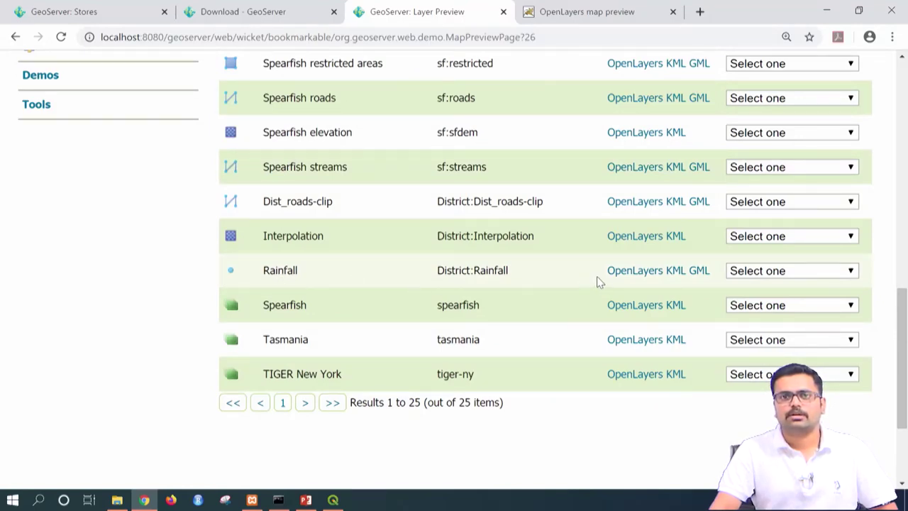
click(629, 274)
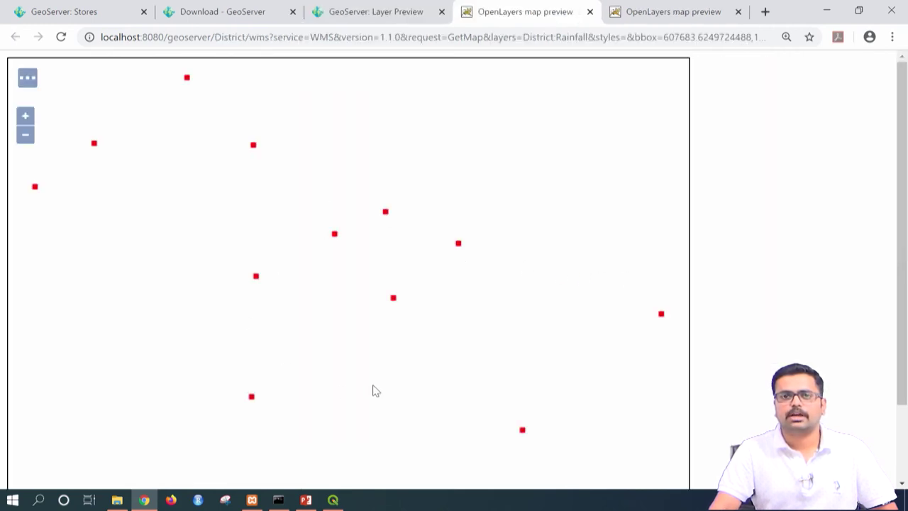
click(385, 12)
scroll(155, 194, up, 9)
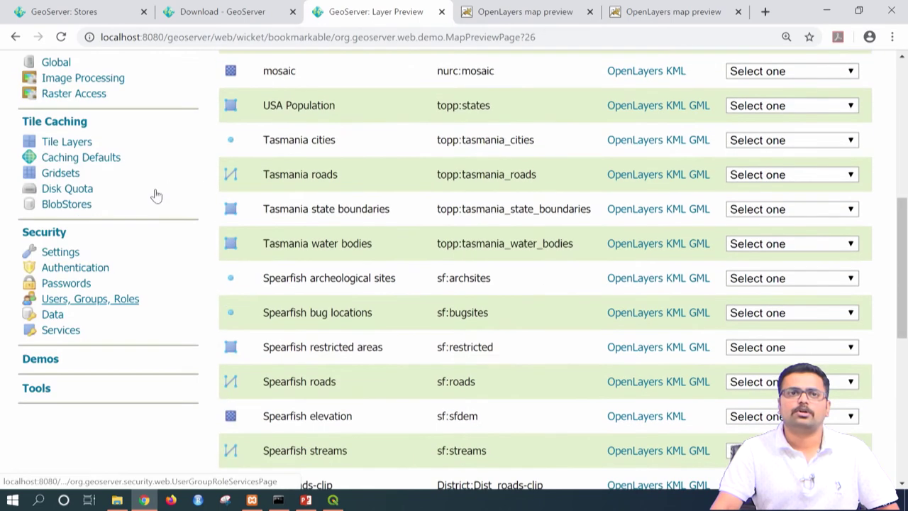
scroll(156, 196, up, 1)
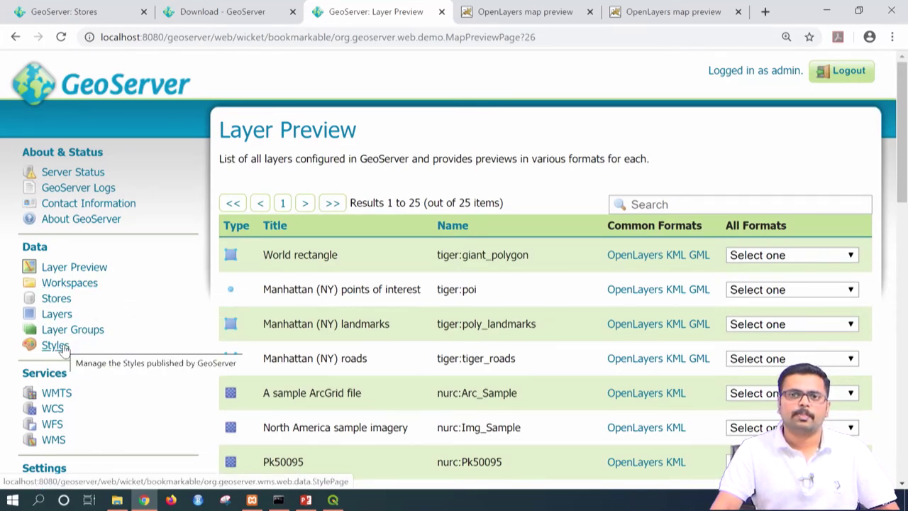
Step: From the Styles page, start a new style named Rainfall-style assigned to the District workspace
click(63, 347)
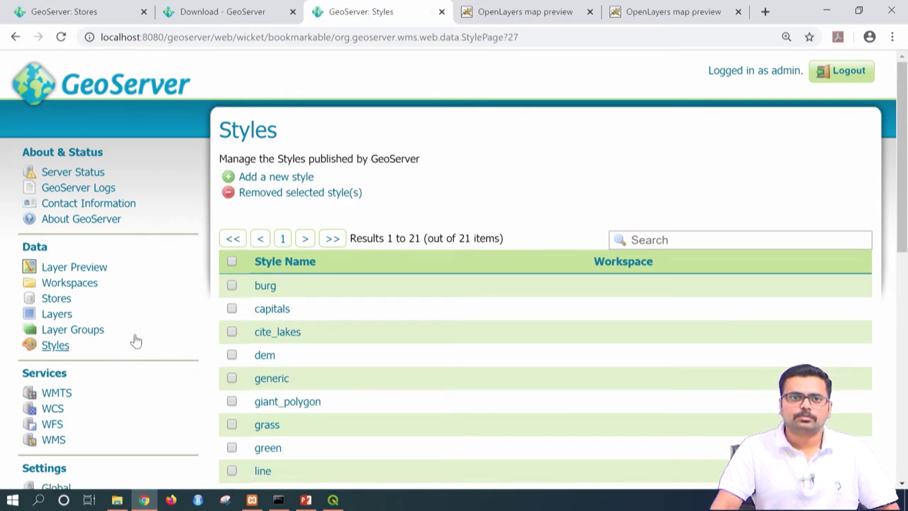
click(263, 182)
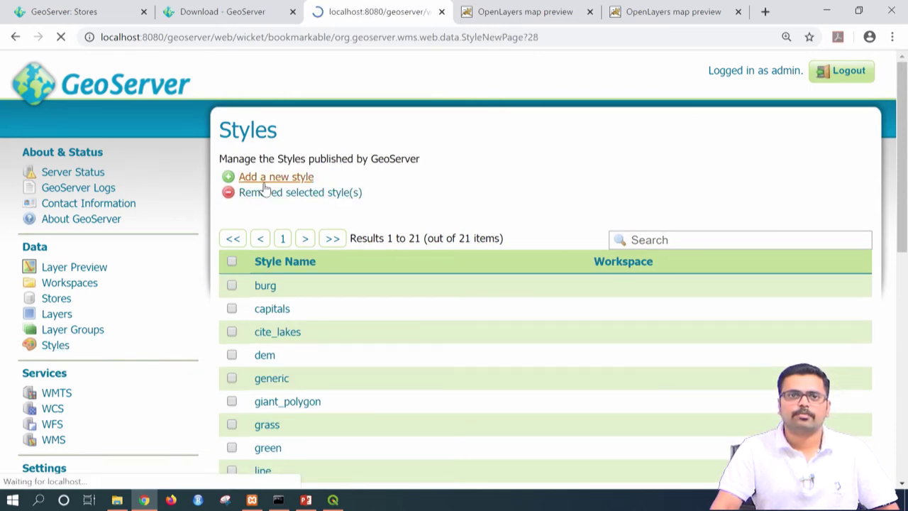
click(241, 300)
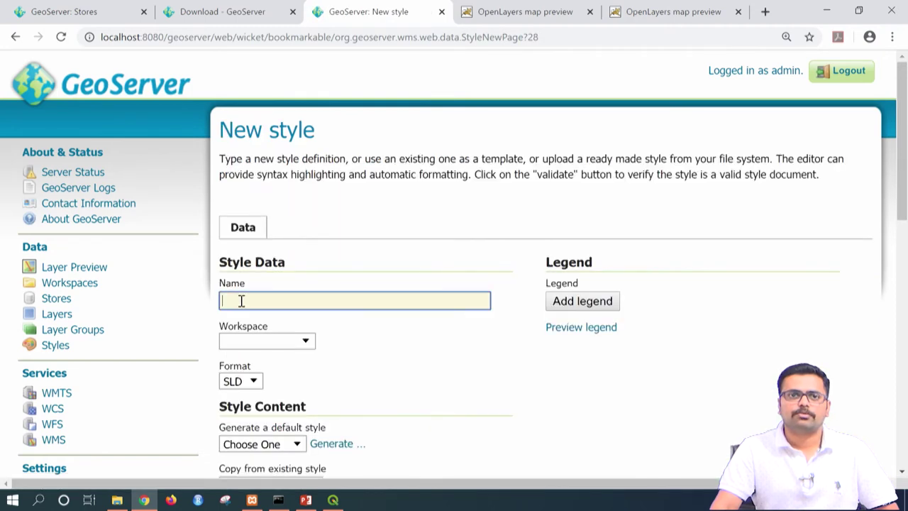
text(Rainfall)
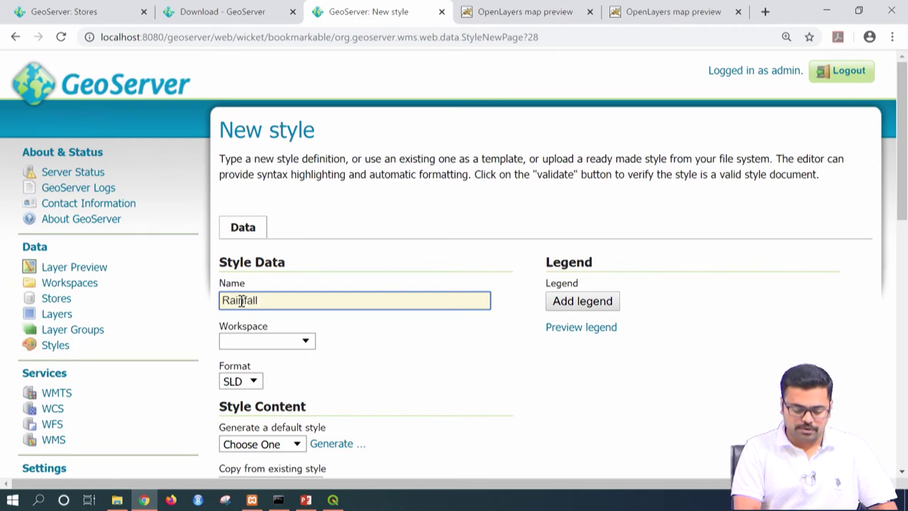
text(e)
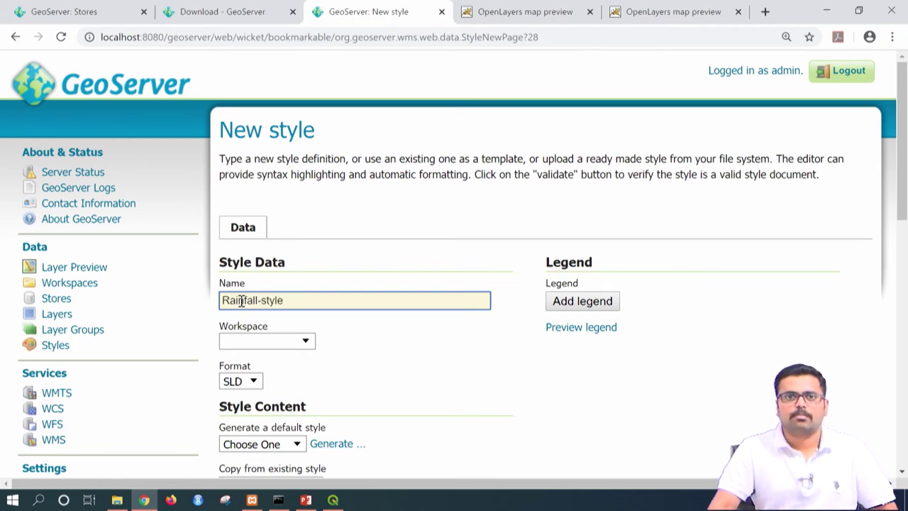
click(259, 341)
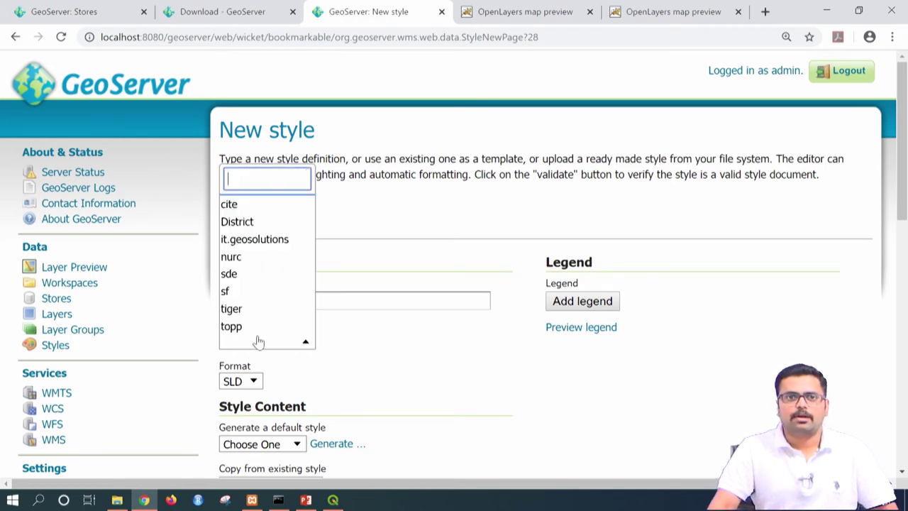
click(256, 223)
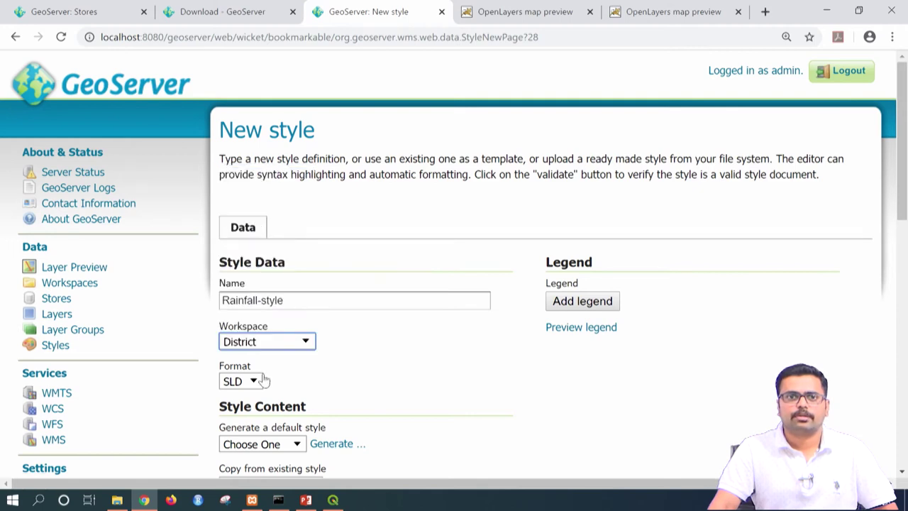
scroll(425, 369, down, 1)
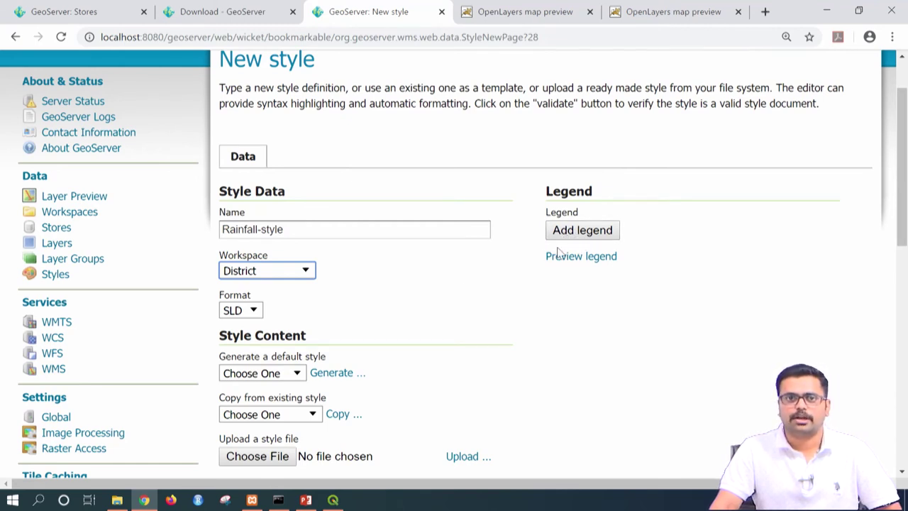
scroll(362, 330, down, 1)
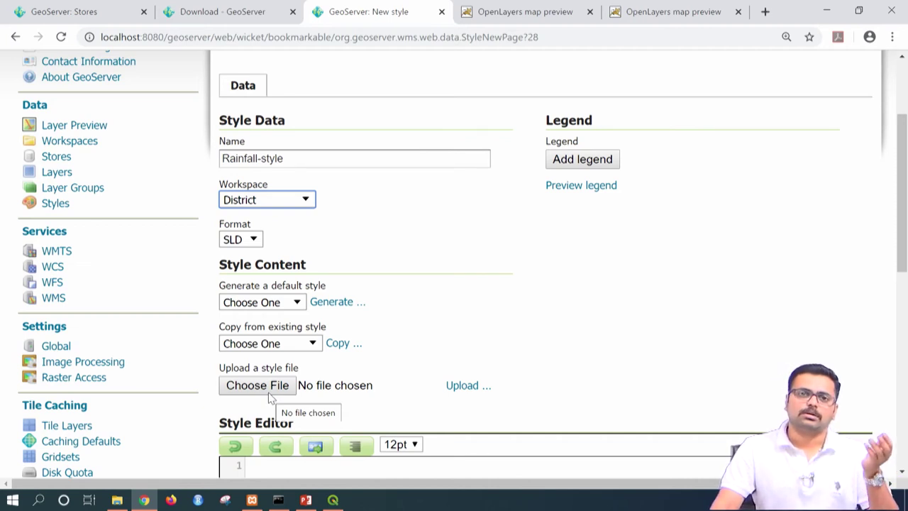
Step: Upload D:\Datasets_for_NPTEL\rainfall_style.sld into the new style's editor
click(273, 386)
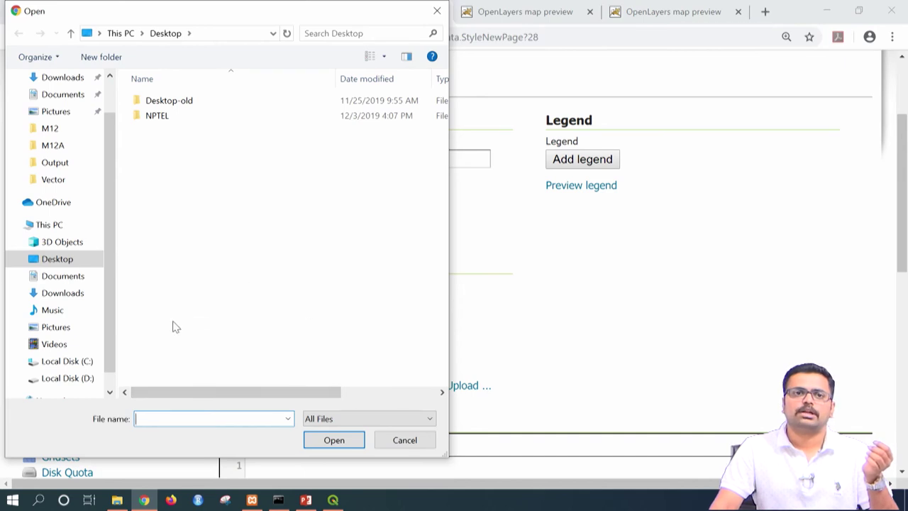
click(78, 379)
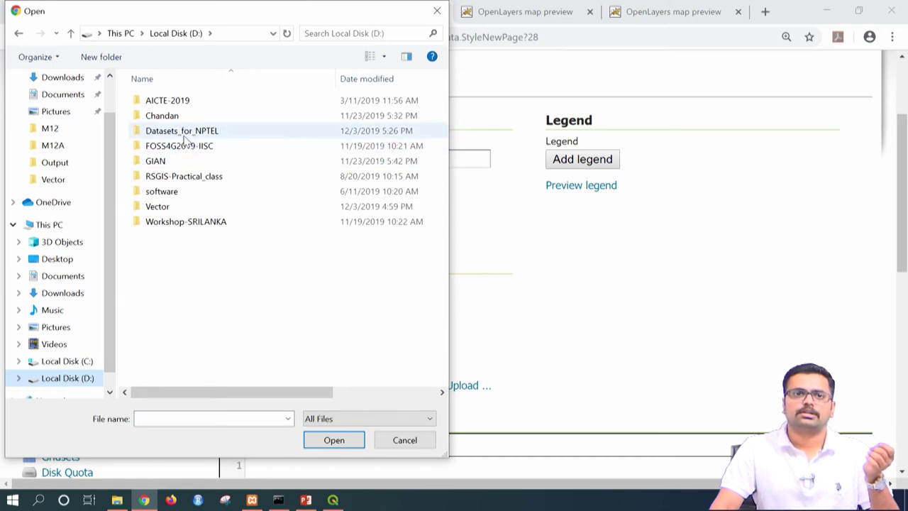
double_click(184, 133)
click(181, 165)
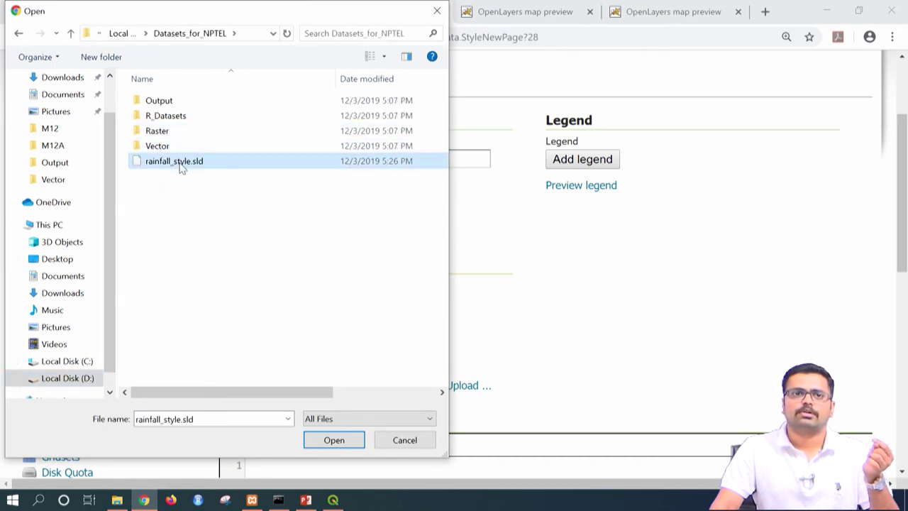
click(334, 439)
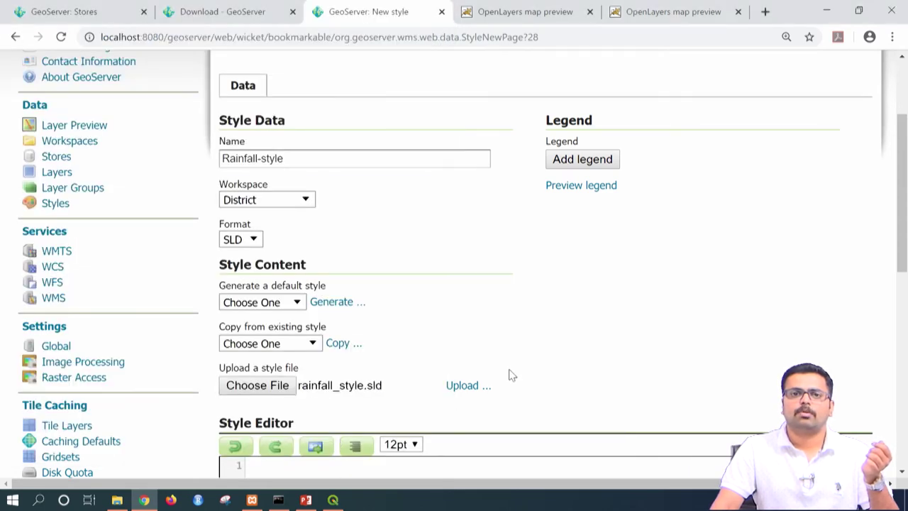
click(457, 387)
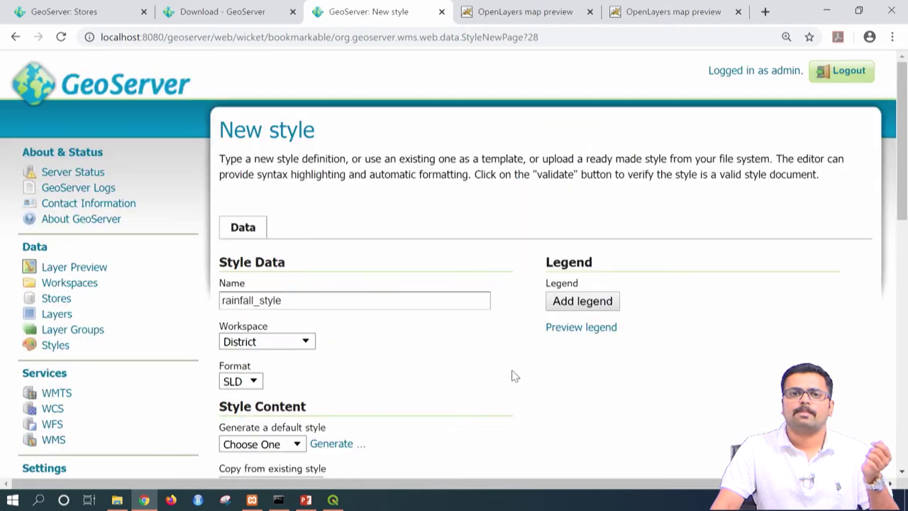
scroll(533, 363, down, 5)
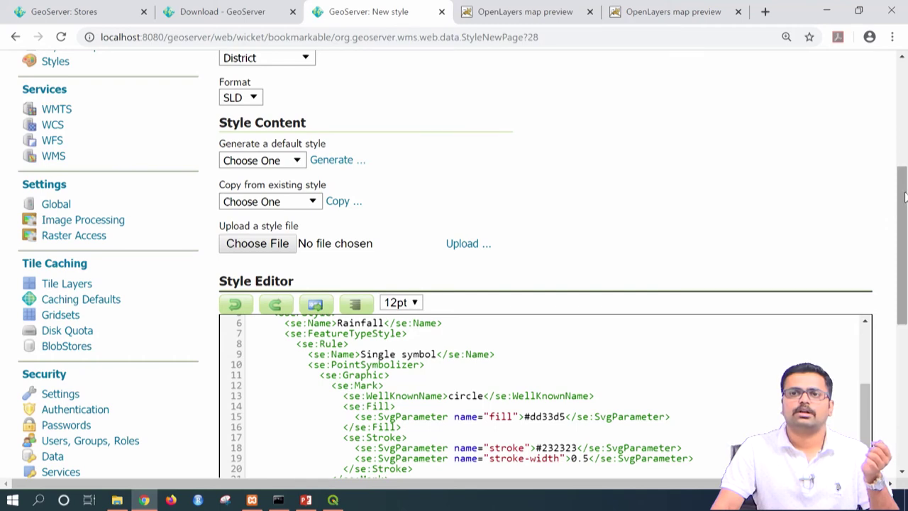
drag(902, 201, 887, 278)
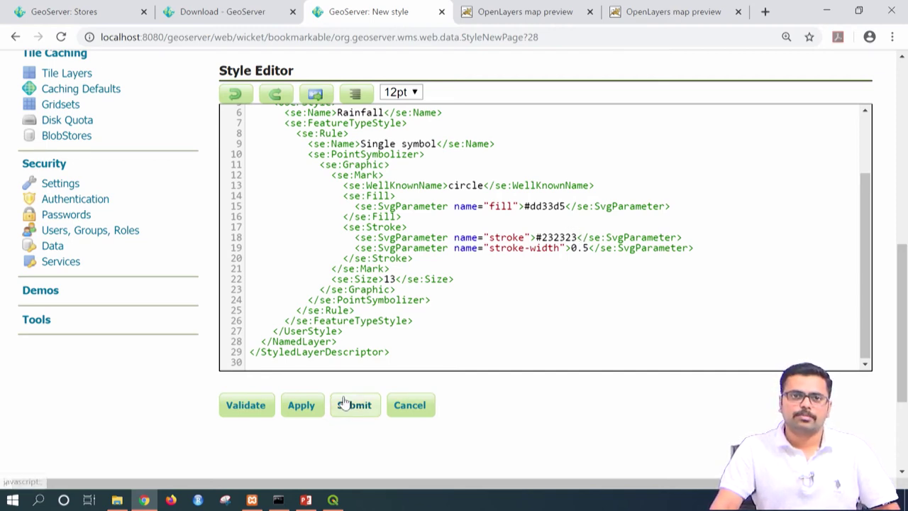
Step: Validate the SLD, apply it, and submit the style to the Styles list
click(253, 415)
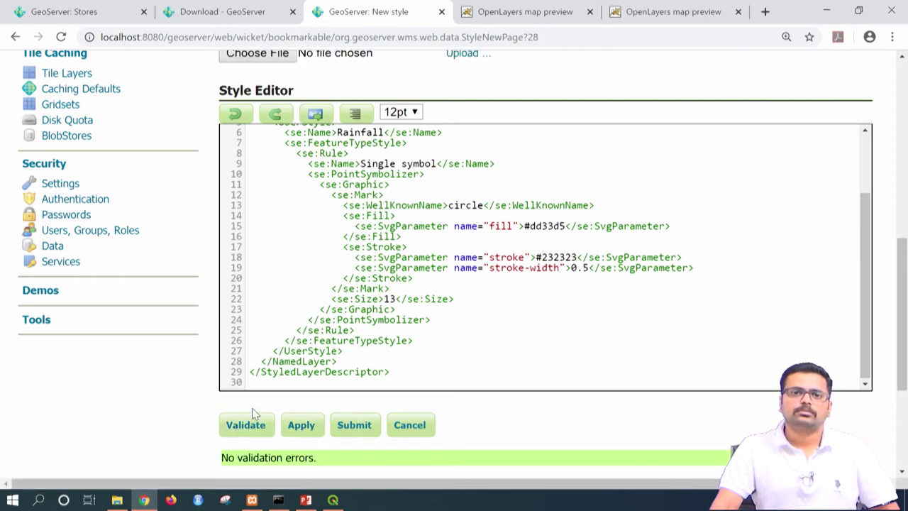
click(303, 429)
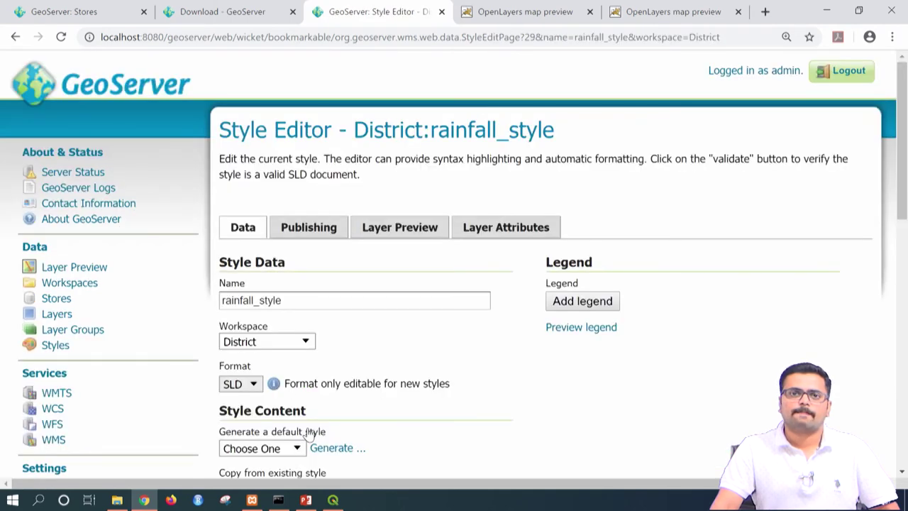
scroll(337, 411, down, 10)
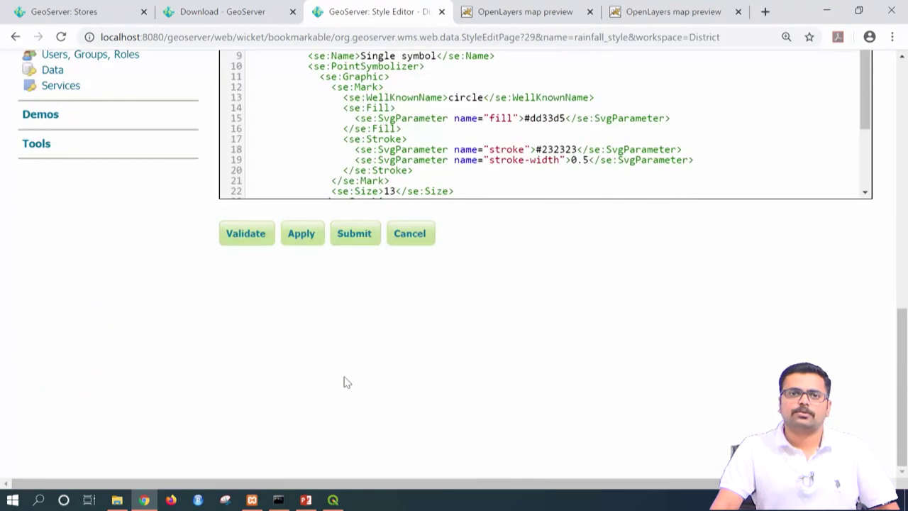
click(354, 234)
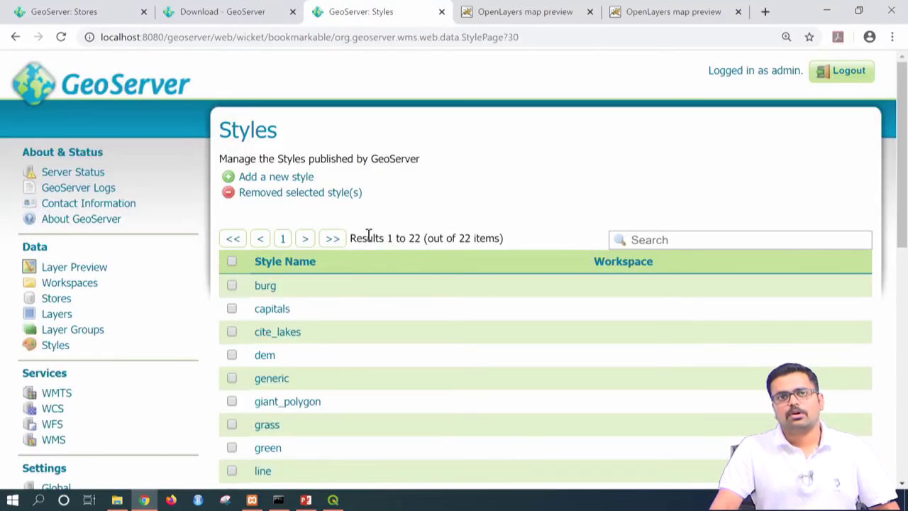
scroll(336, 284, down, 3)
scroll(323, 311, down, 1)
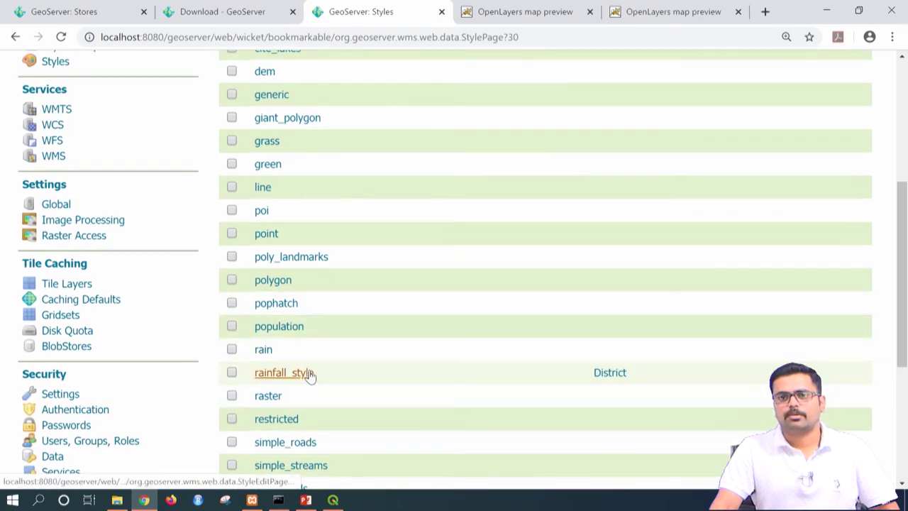
scroll(309, 376, up, 4)
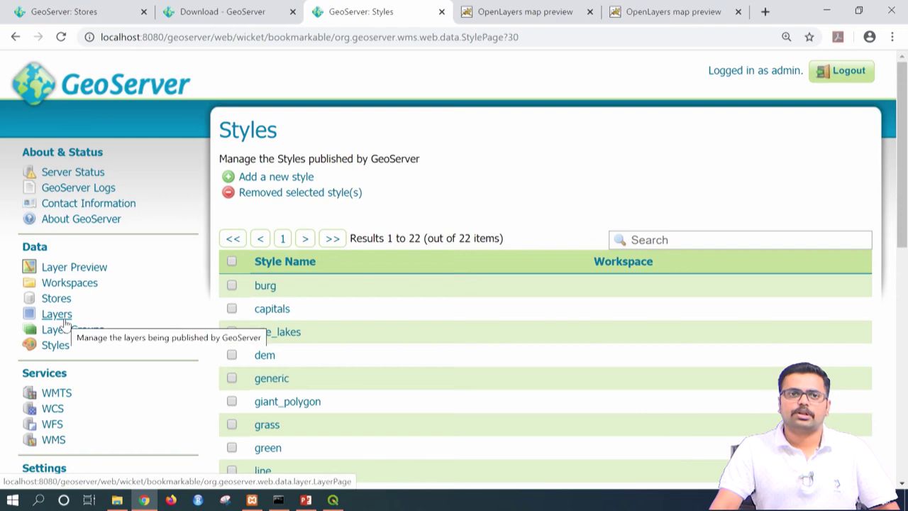
Step: Set District:rainfall_style as the Rainfall layer's default style on its Publishing settings
click(64, 317)
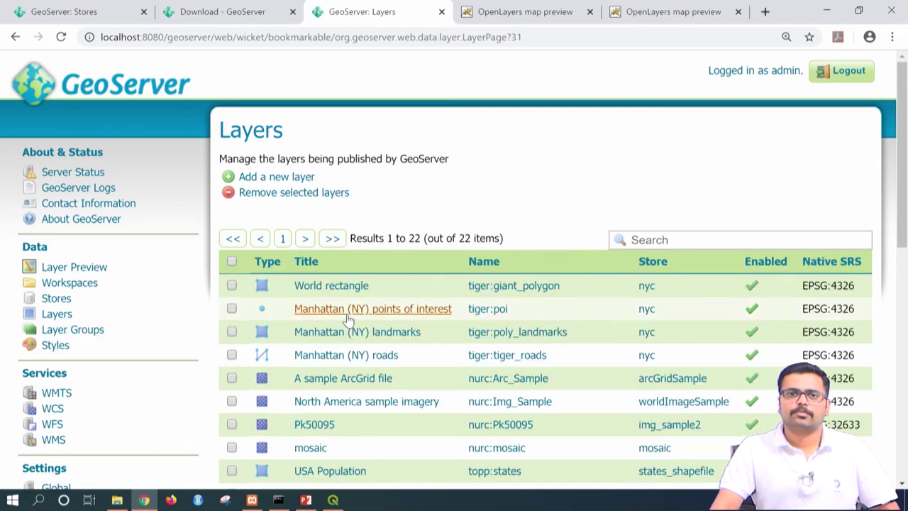
scroll(363, 320, down, 1)
scroll(363, 321, down, 5)
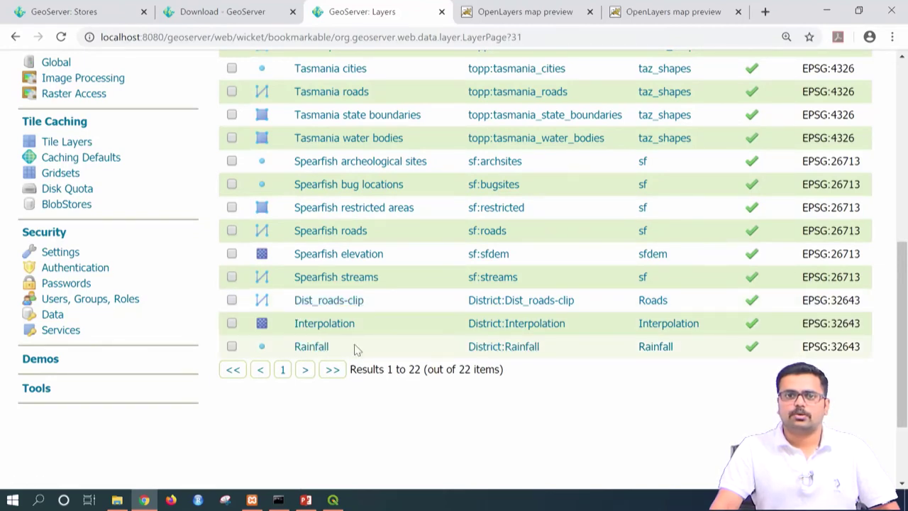
click(306, 348)
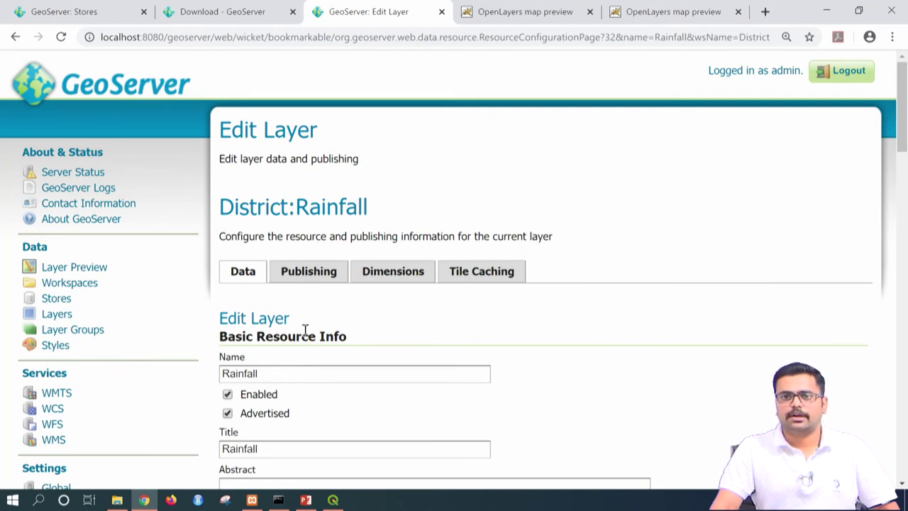
click(321, 274)
scroll(323, 275, down, 7)
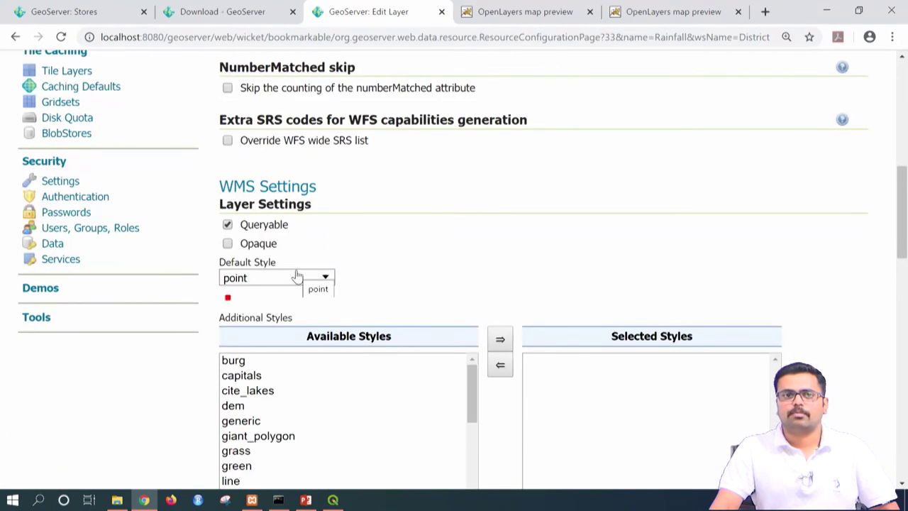
click(297, 275)
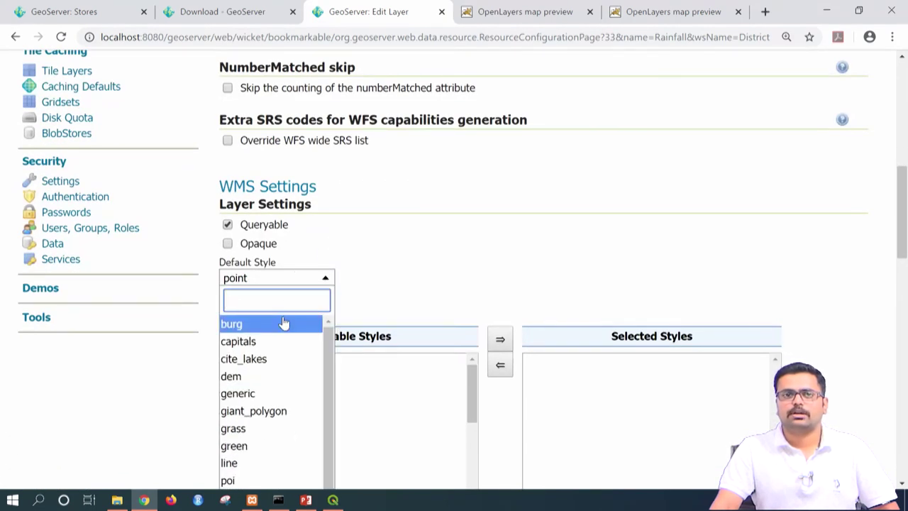
scroll(300, 371, down, 3)
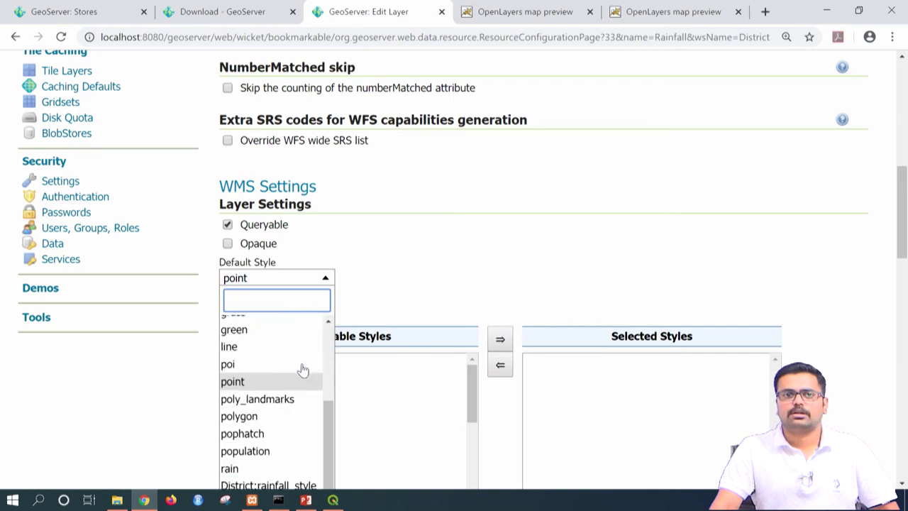
scroll(193, 419, down, 3)
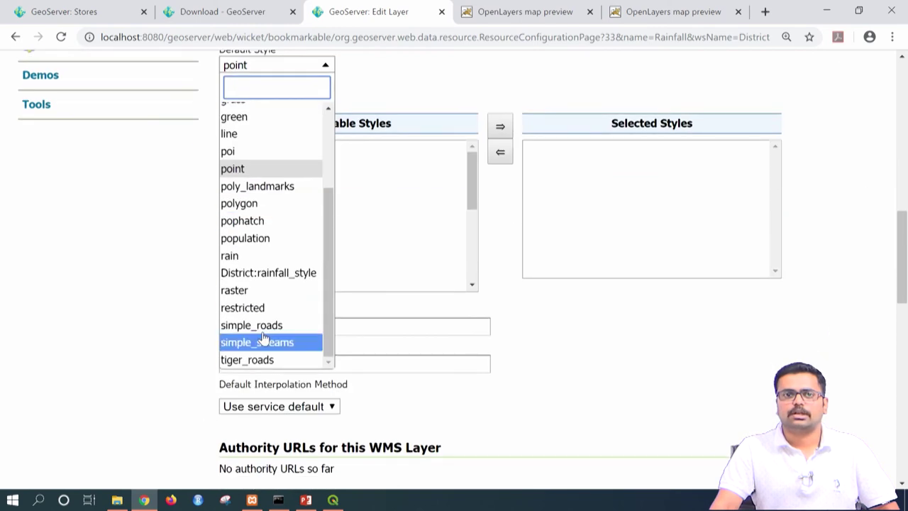
click(283, 279)
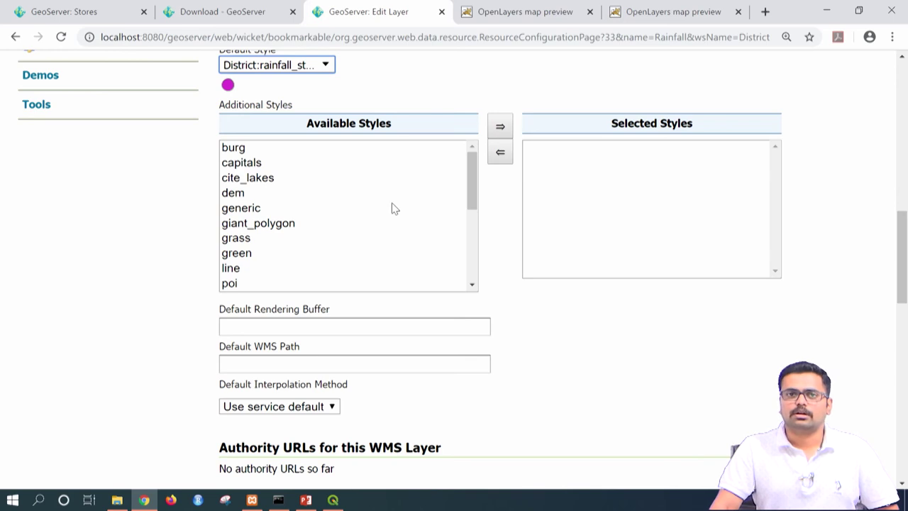
Step: Add District:rainfall_style to Selected Styles, save the layer, and open Layer Preview
drag(471, 168, 457, 239)
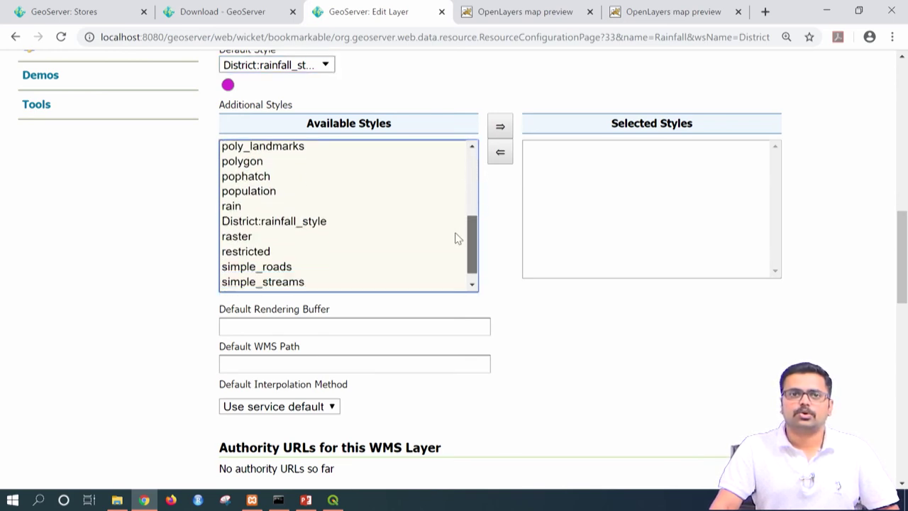
double_click(289, 227)
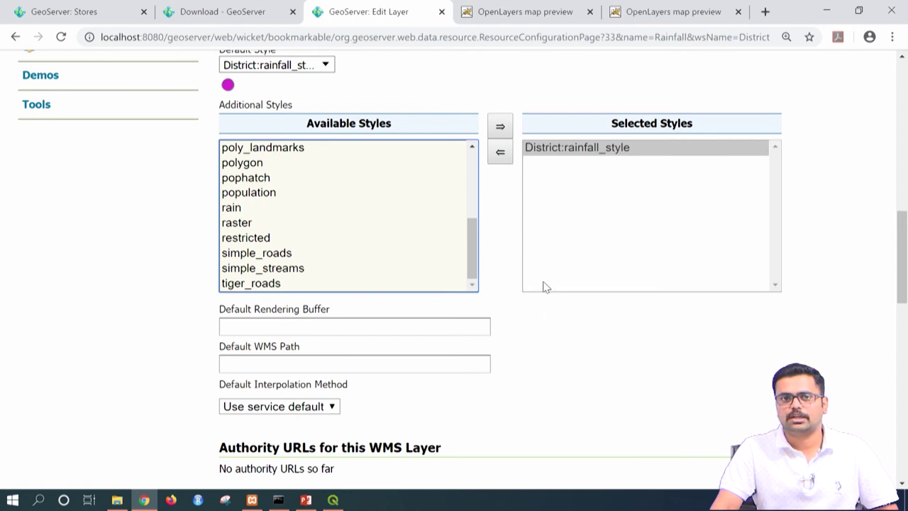
scroll(560, 328, down, 3)
scroll(557, 327, down, 4)
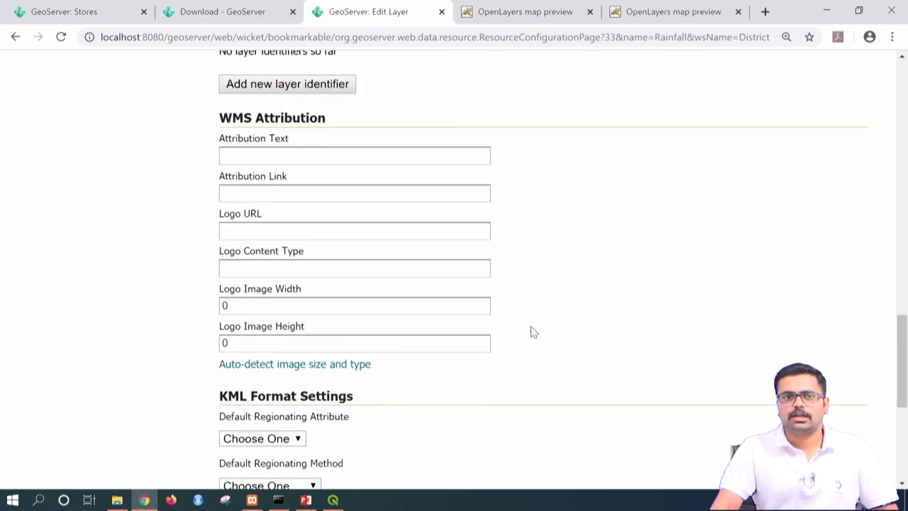
scroll(506, 334, down, 3)
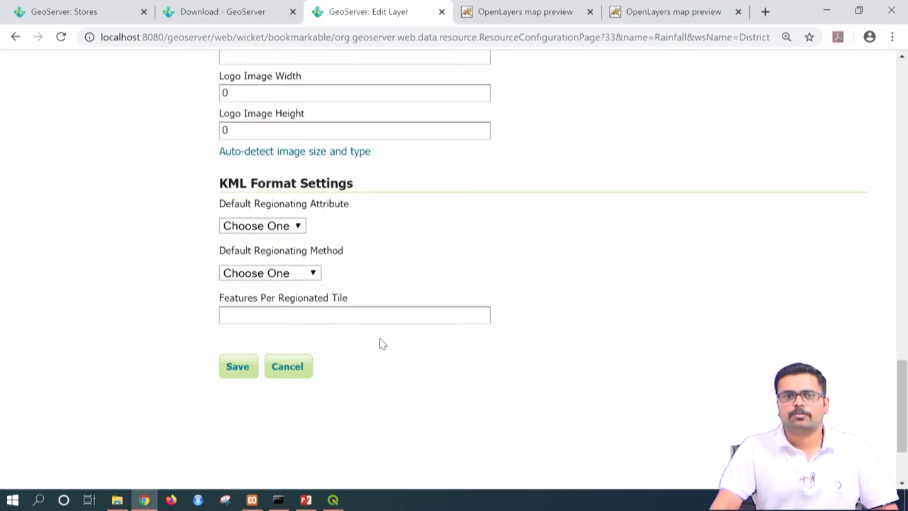
click(228, 370)
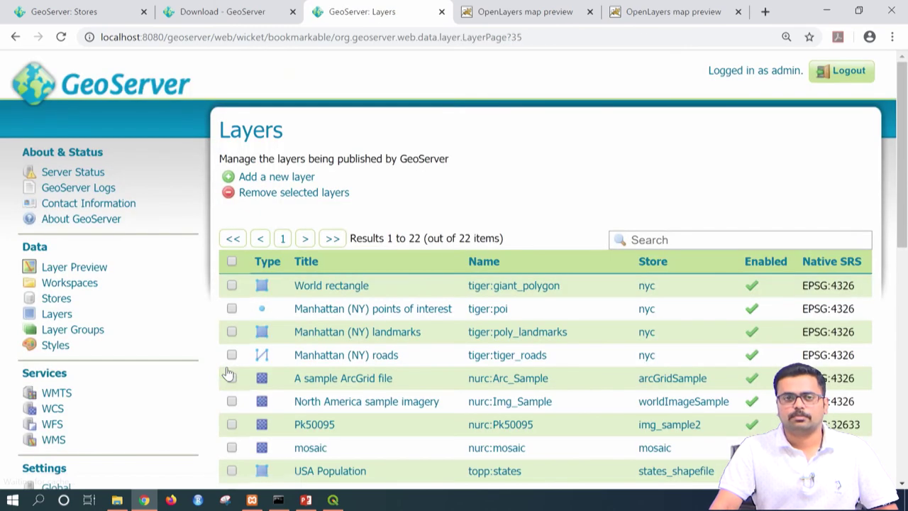
click(104, 273)
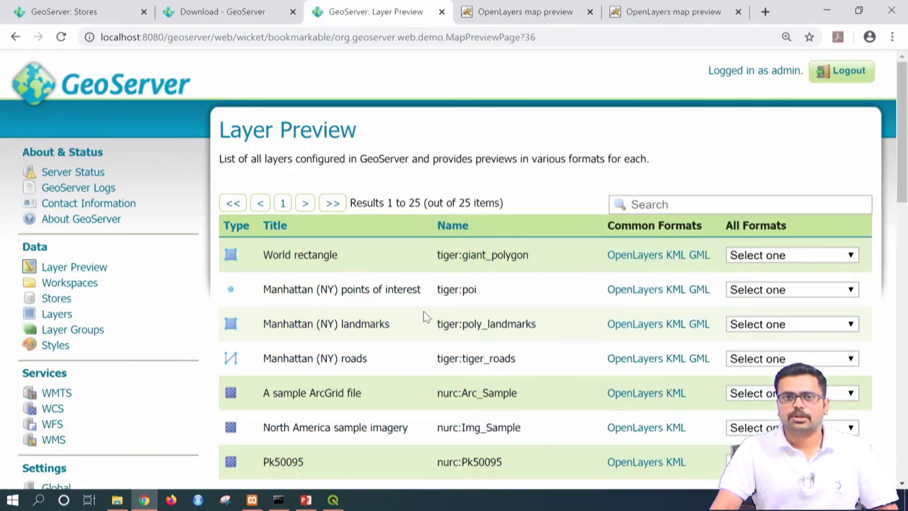
scroll(424, 316, down, 10)
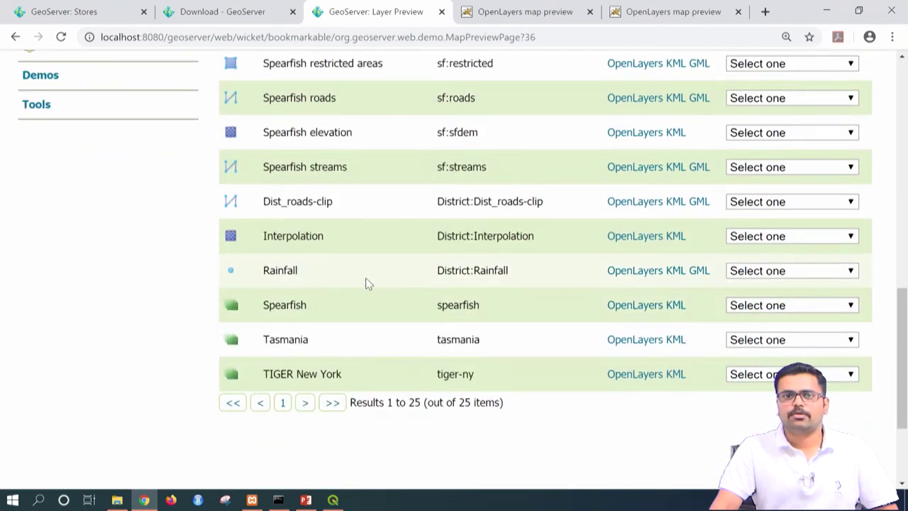
Step: Preview Rainfall in OpenLayers as magenta rainfall_style circles, then return to Layer Preview
click(617, 277)
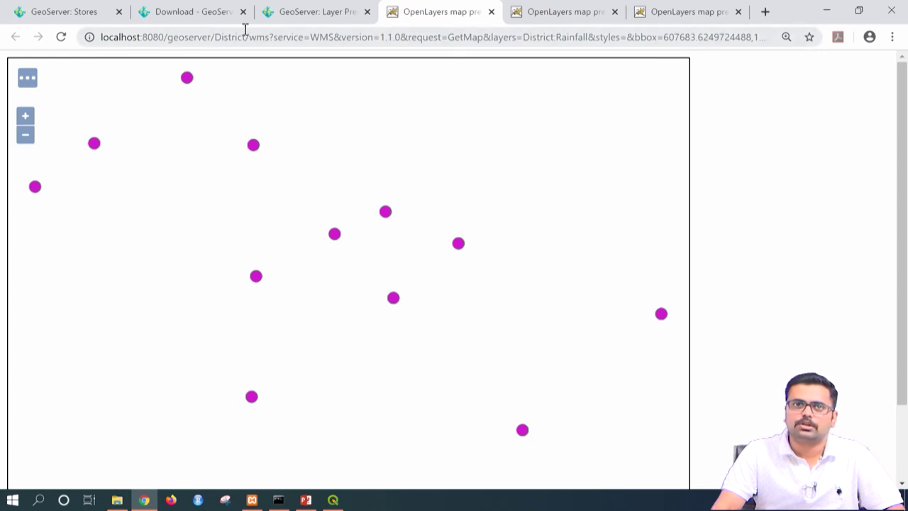
click(284, 17)
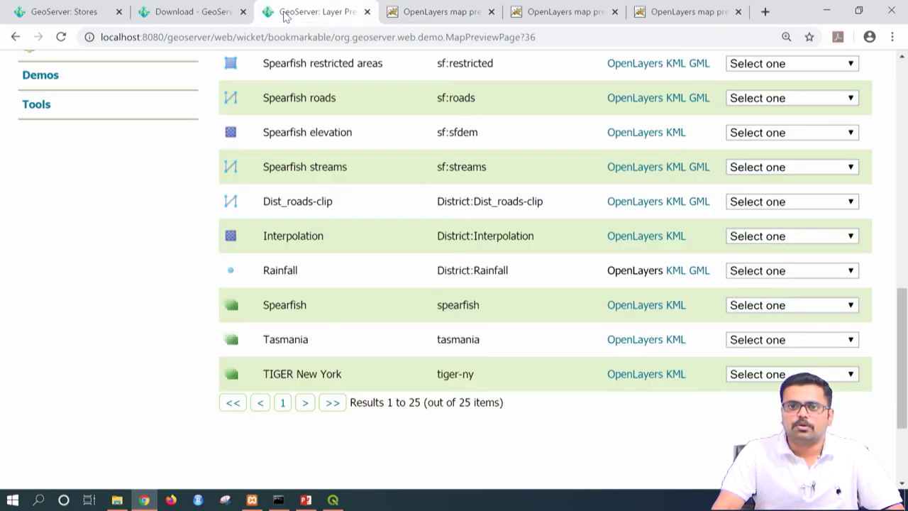
scroll(190, 282, up, 8)
scroll(188, 284, up, 2)
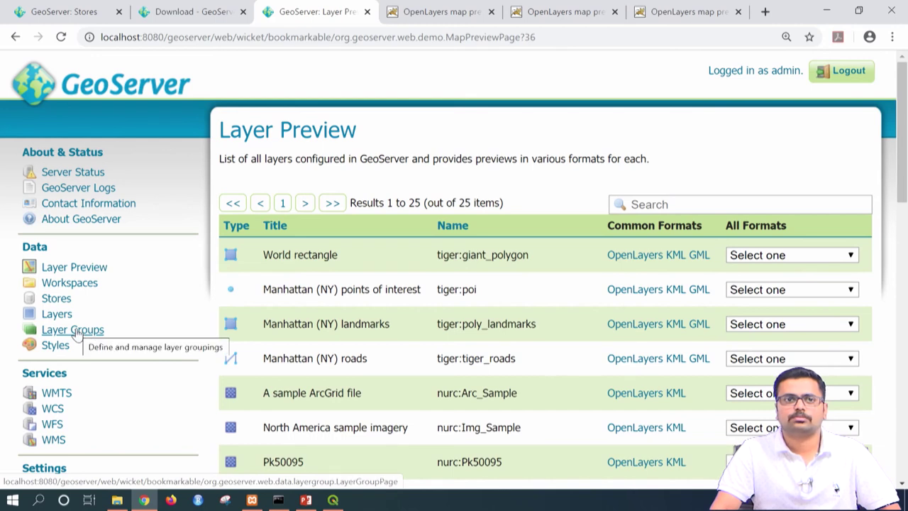
Step: Create a new layer group named Mysore_layers, reusing that name as its title
click(76, 332)
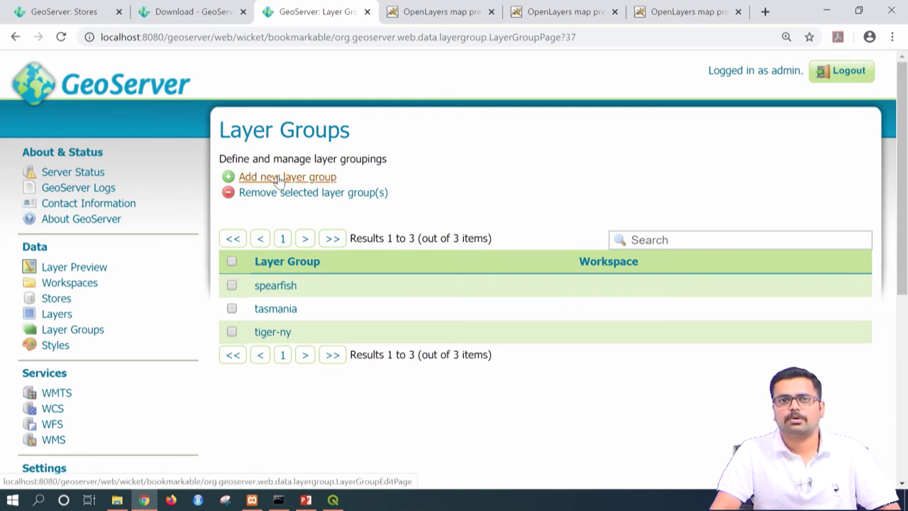
click(278, 181)
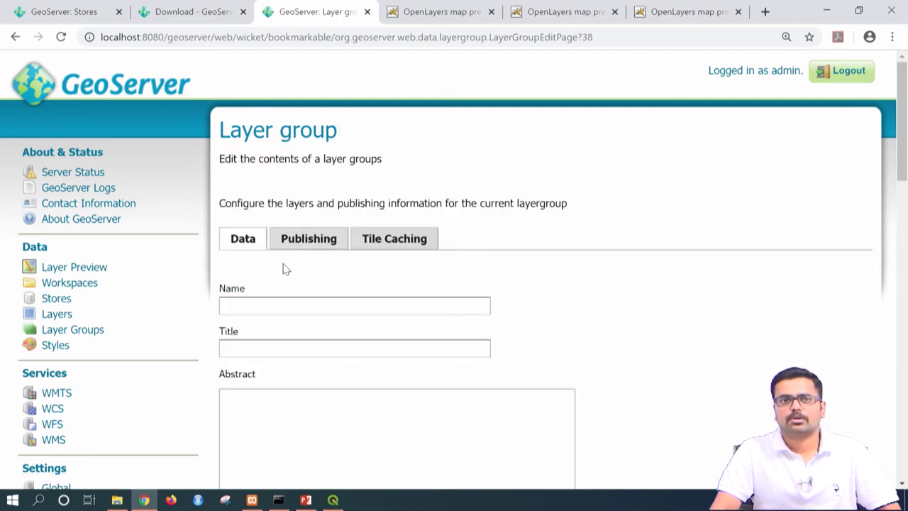
click(278, 305)
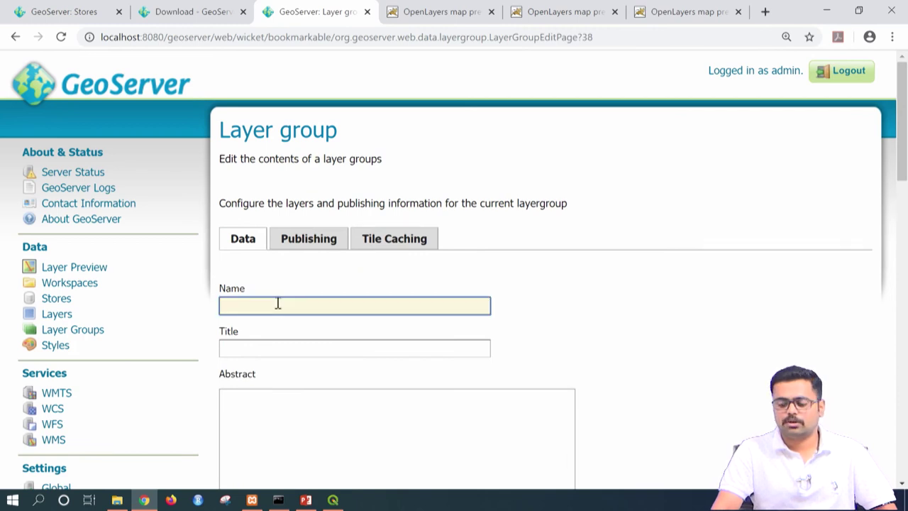
text(M)
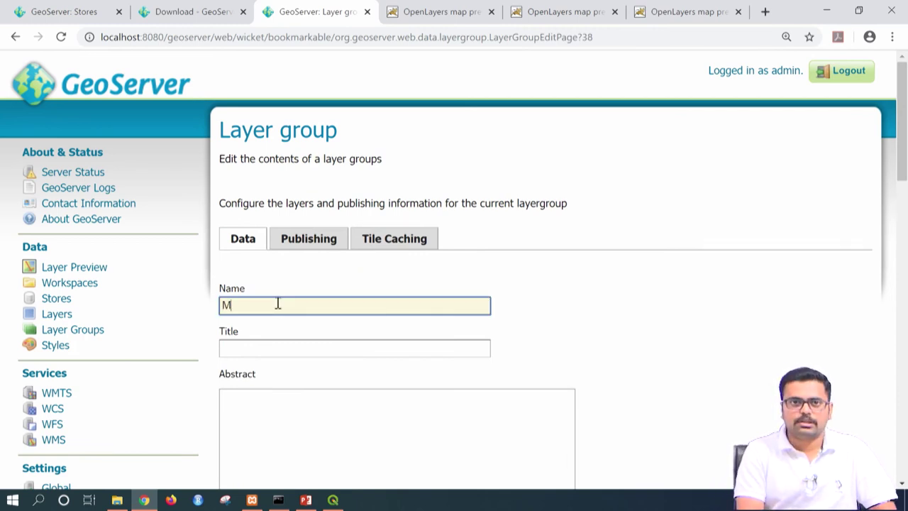
text(ysroe)
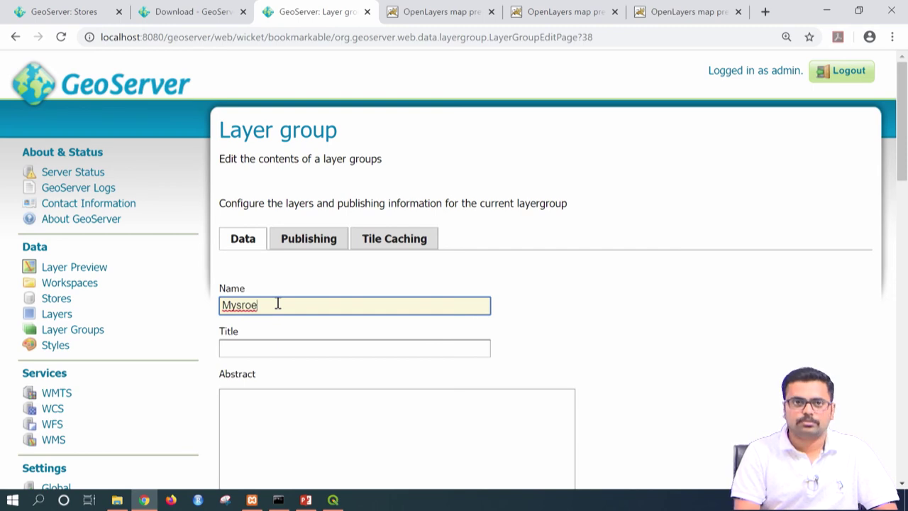
key(BackSpace)
key(BackSpace)
key(BackSpace)
text(ore_layers)
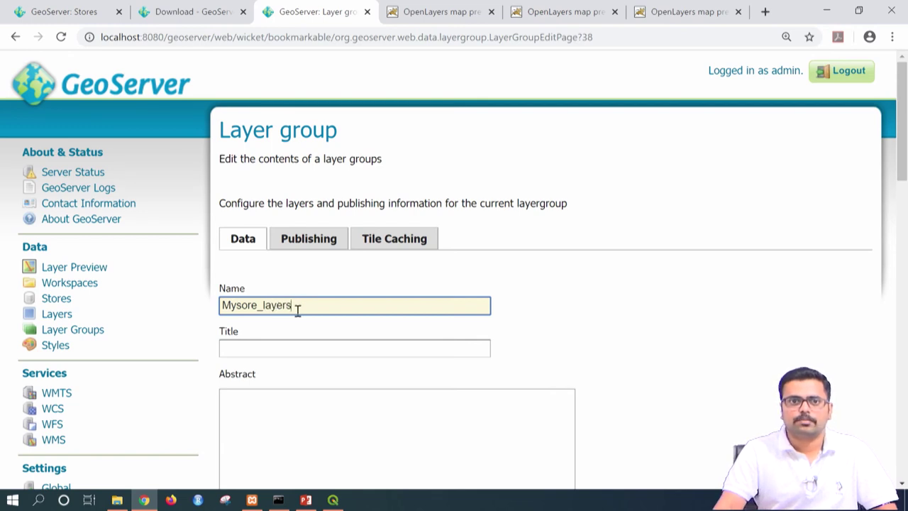
drag(295, 299, 214, 301)
key(ctrl+c)
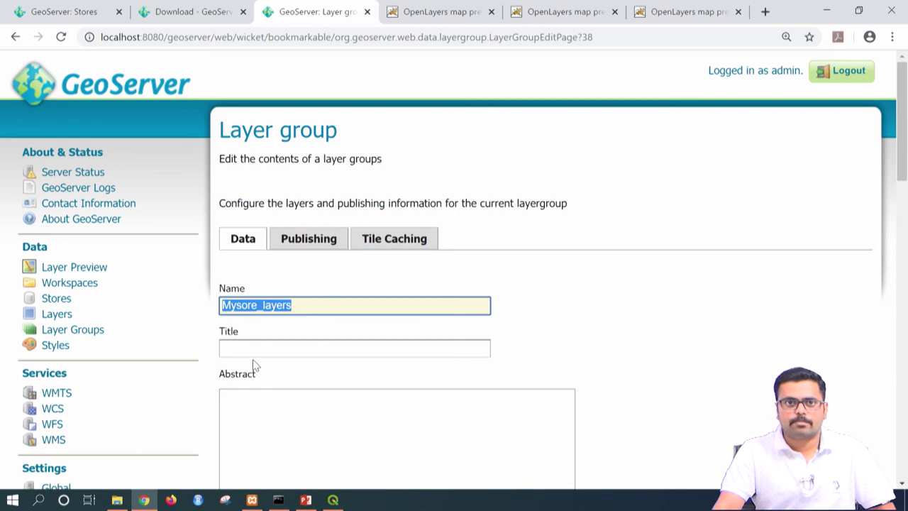
click(256, 351)
key(ctrl+v)
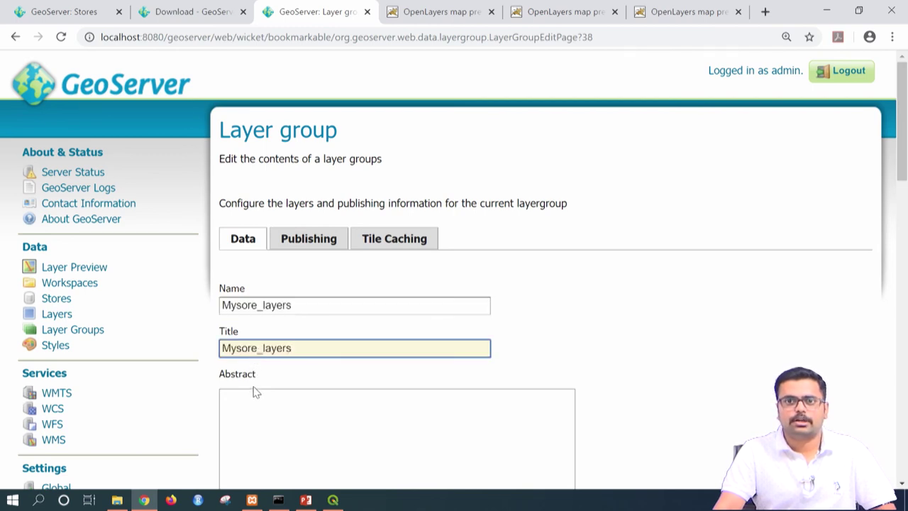
Step: Enter the abstract 'Mysore layers consisting of Roads, Interpolated map and rainfall data'
click(257, 404)
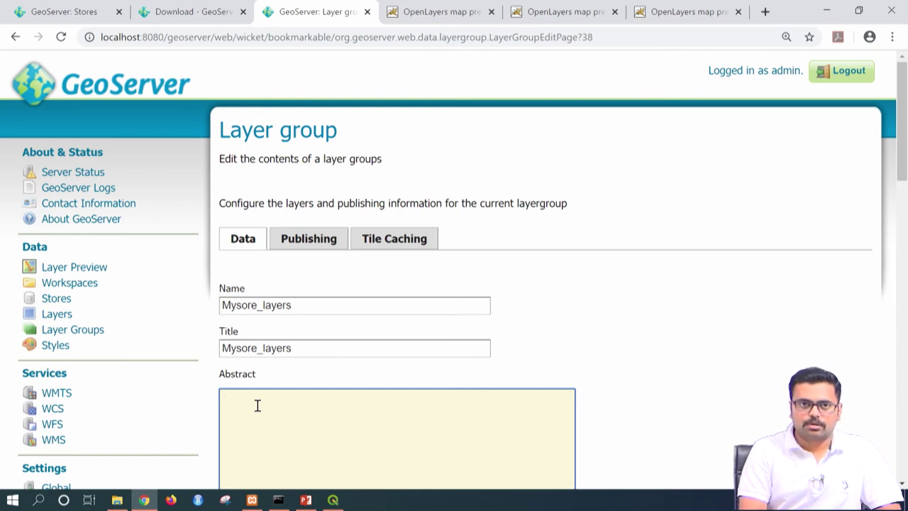
text(Myso)
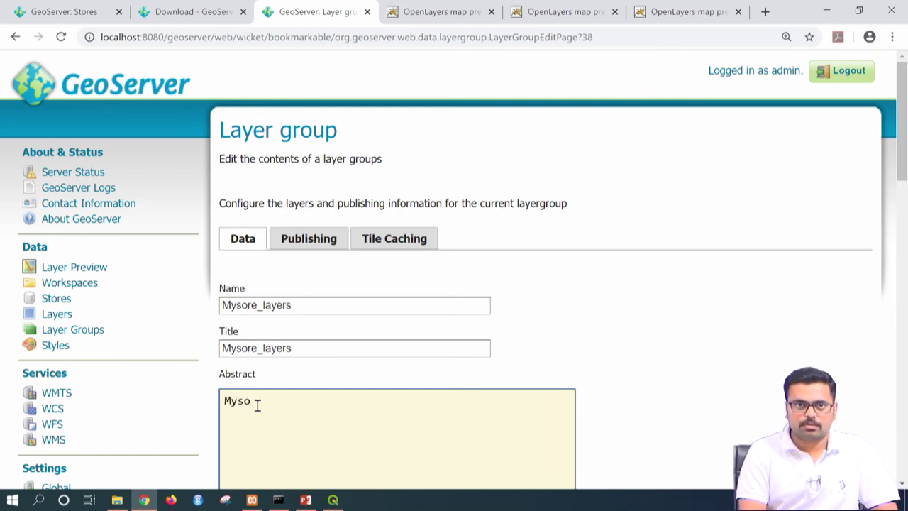
text(re layers)
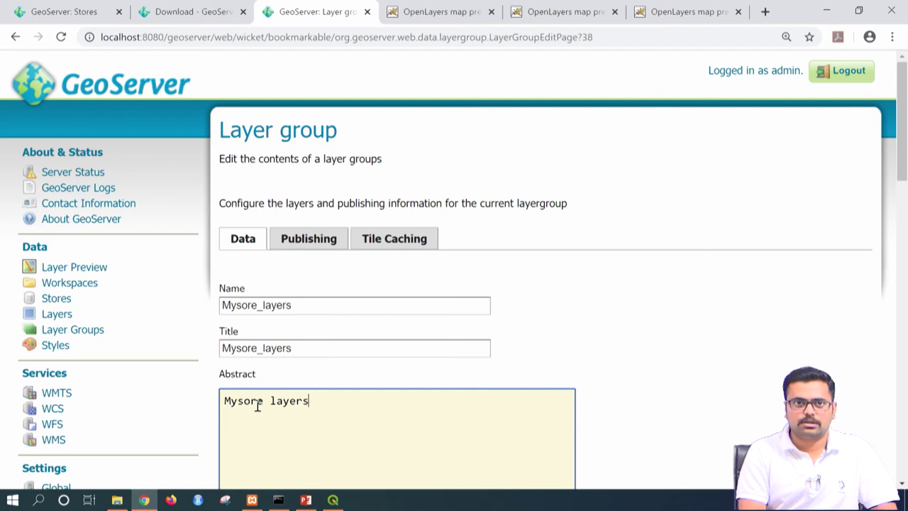
text( consis)
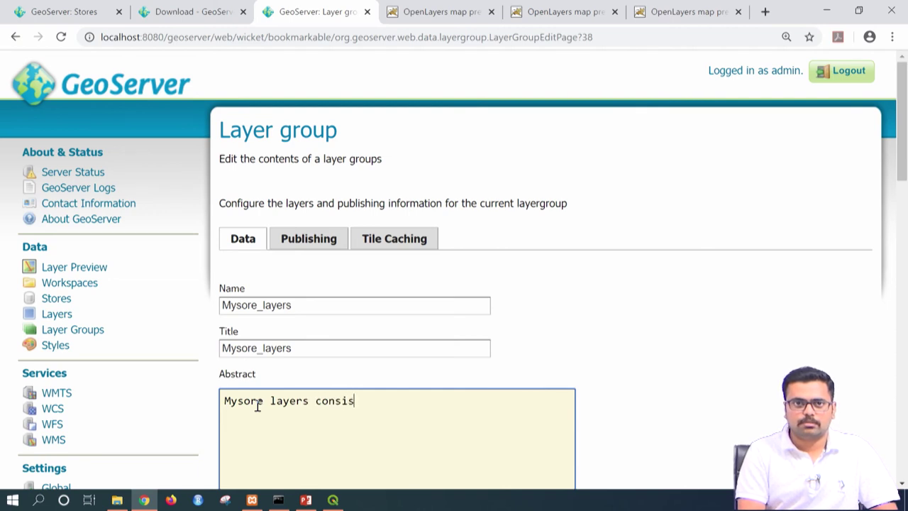
text(ting f)
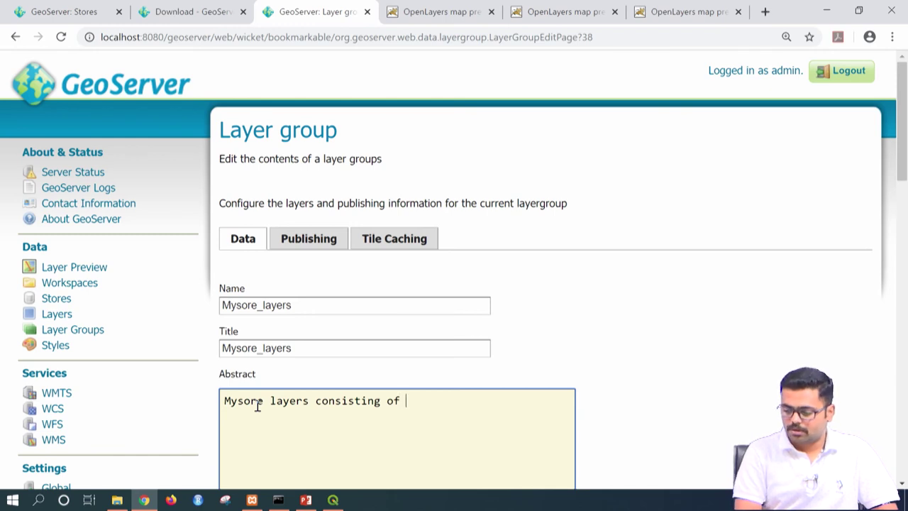
text(oRoads, Interp)
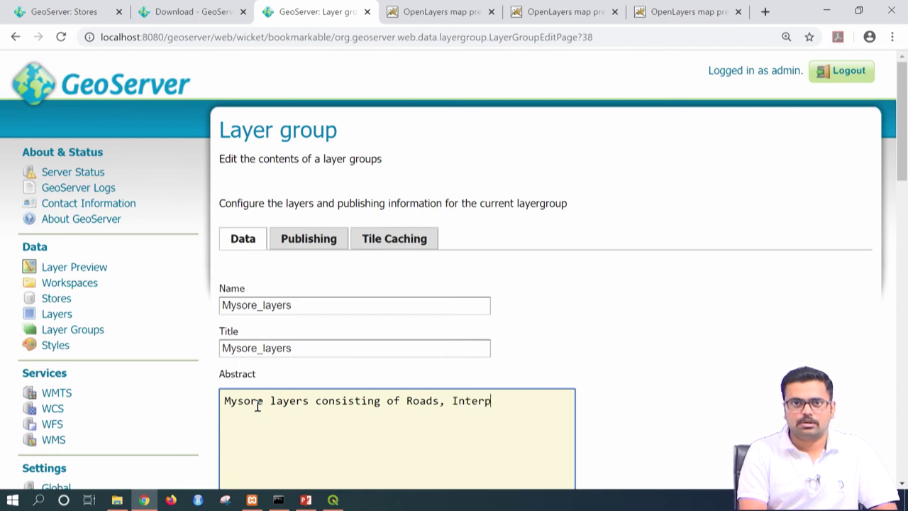
text(olated map )
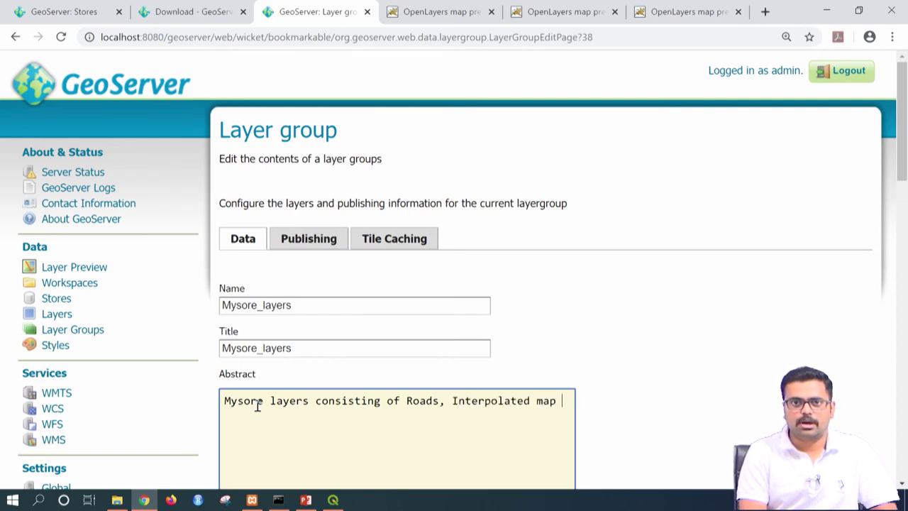
text(and rainfla)
key(BackSpace)
key(BackSpace)
text(all)
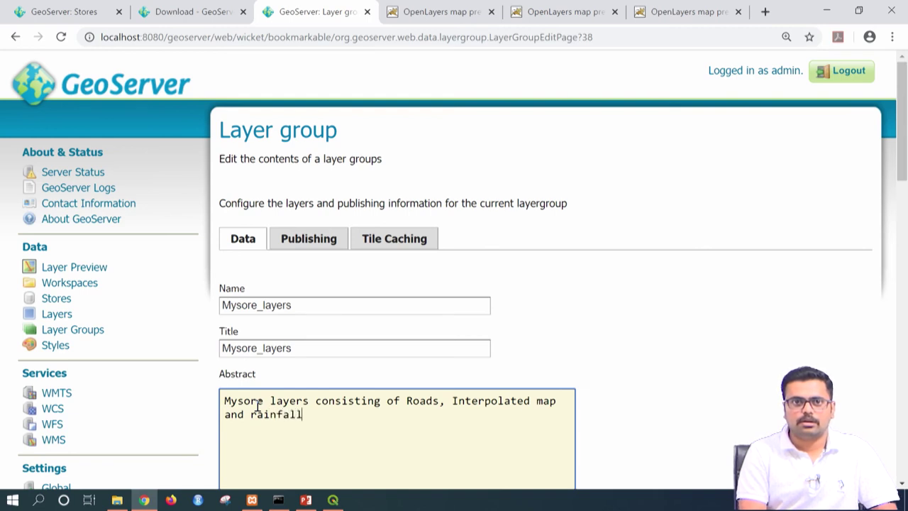
text( data)
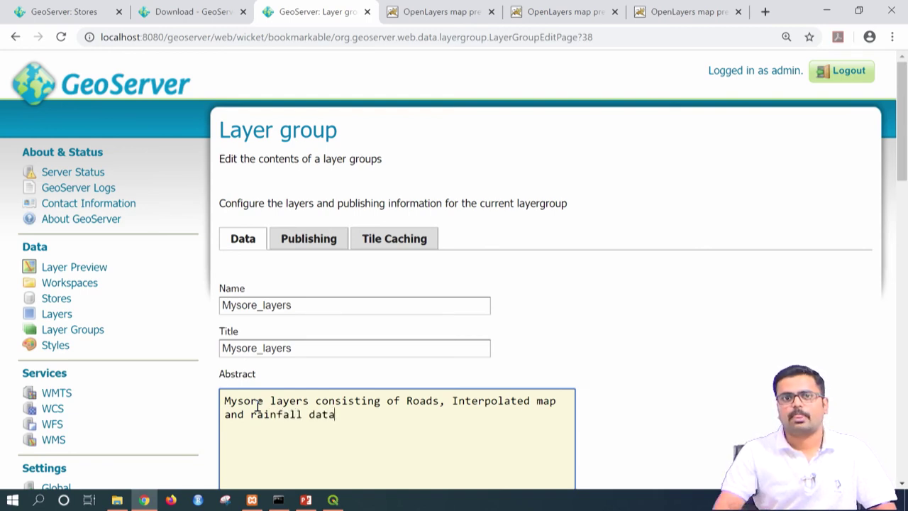
Step: Choose District as the Mysore_layers group's workspace
scroll(385, 406, down, 1)
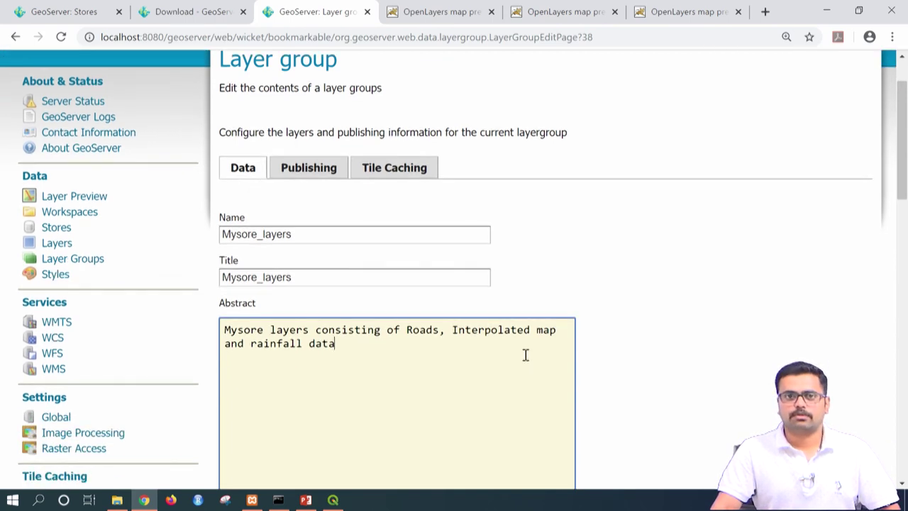
scroll(525, 354, down, 4)
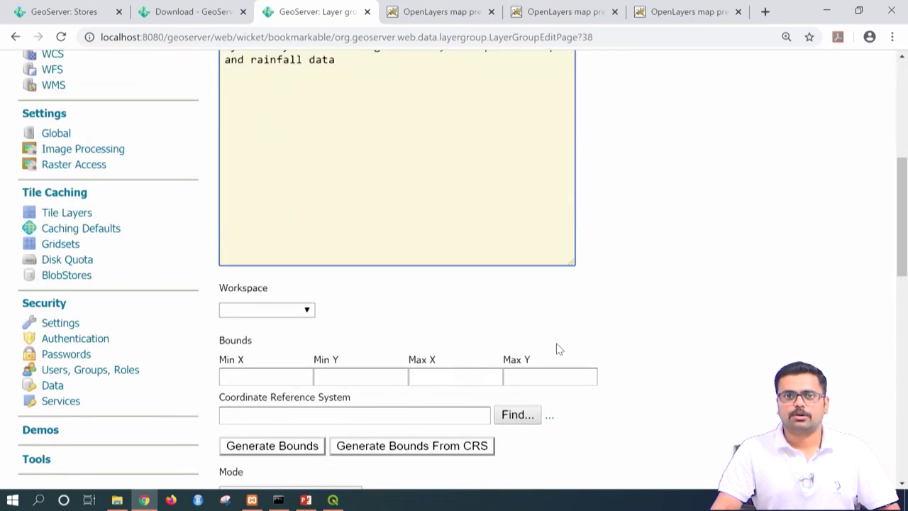
click(311, 312)
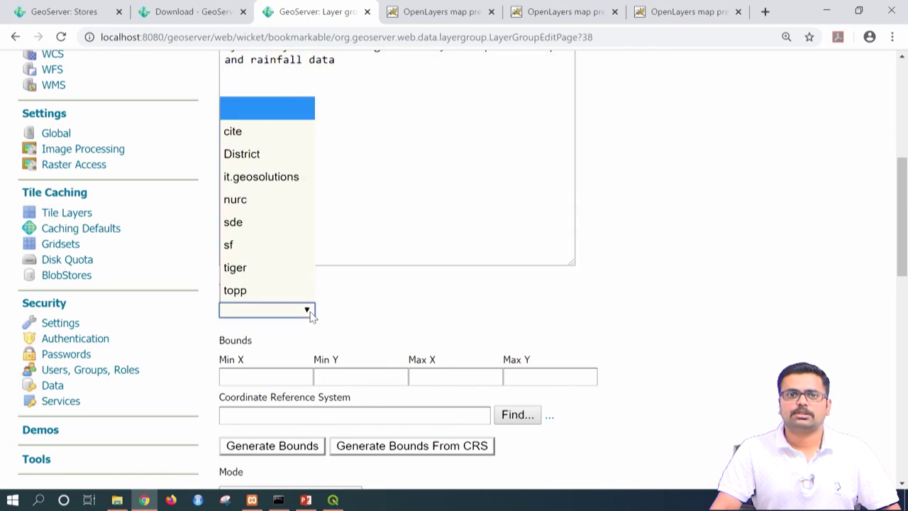
click(276, 159)
scroll(318, 323, down, 1)
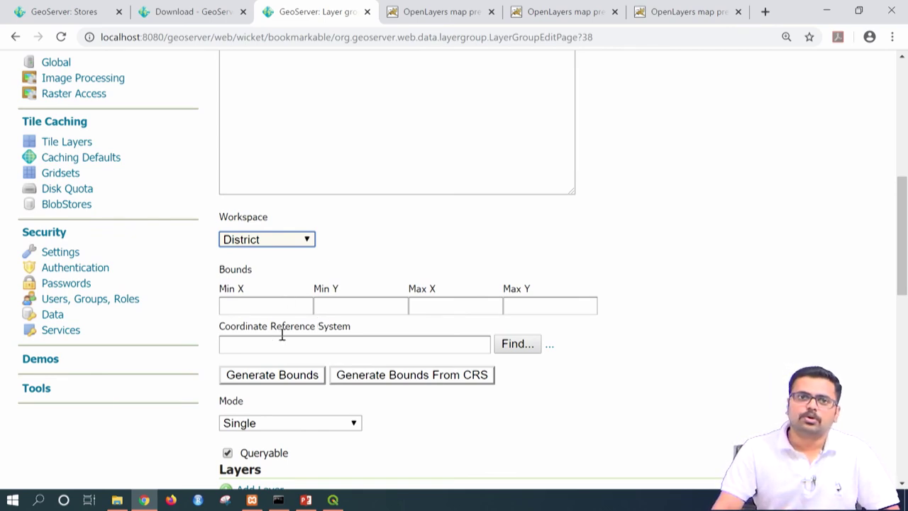
scroll(289, 313, down, 2)
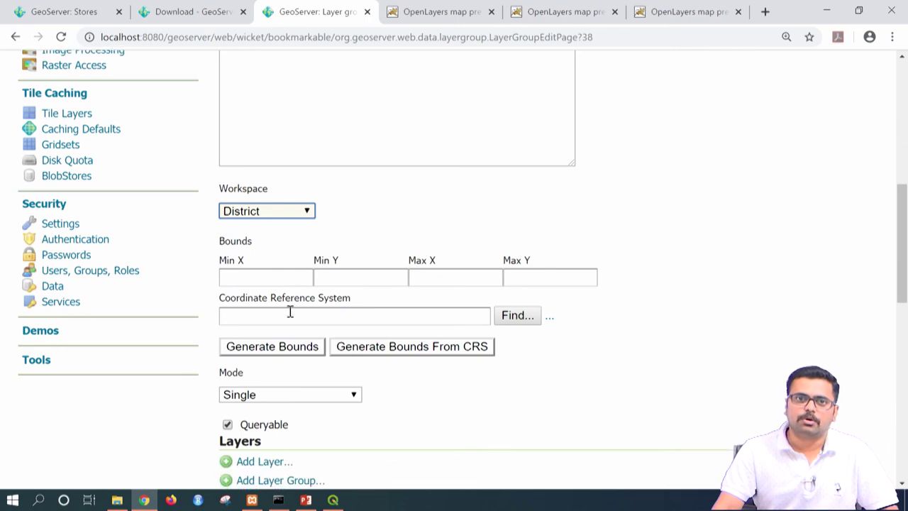
scroll(305, 341, down, 1)
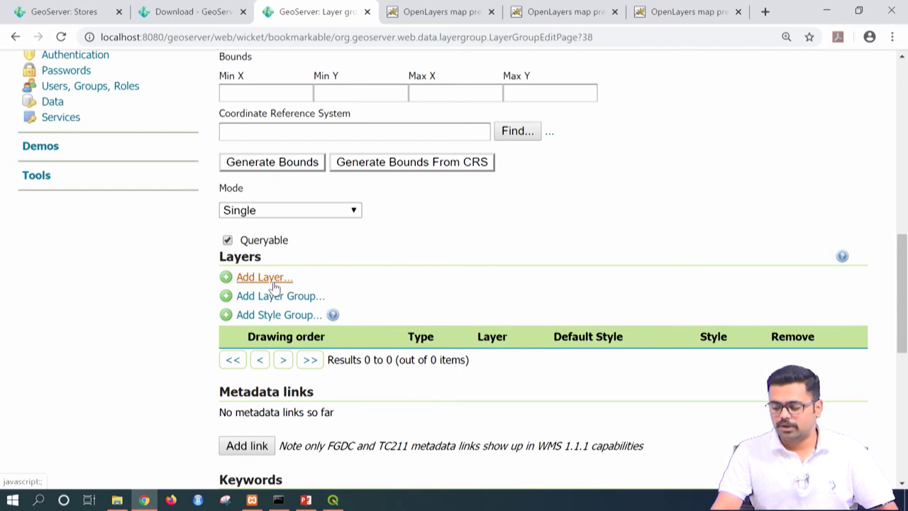
Step: Add Dist_roads-clip, Interpolation and Rainfall as the group's three layers
click(274, 283)
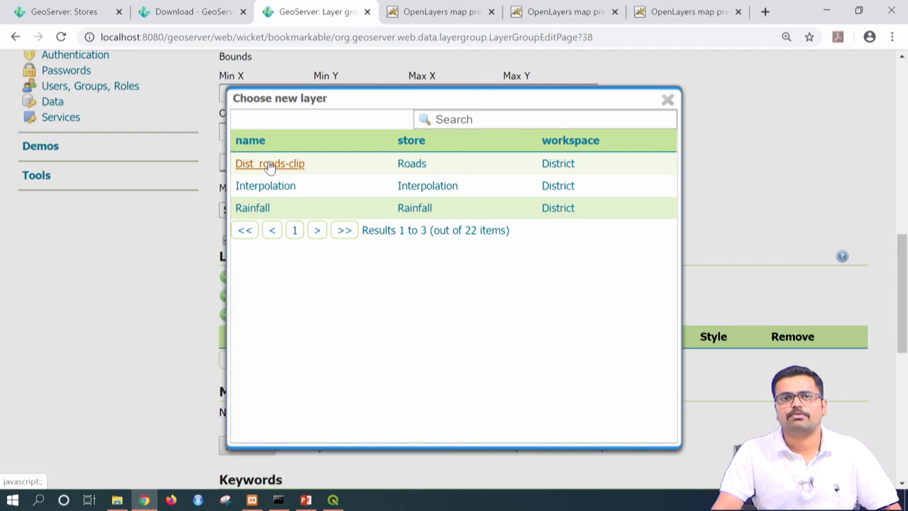
click(270, 163)
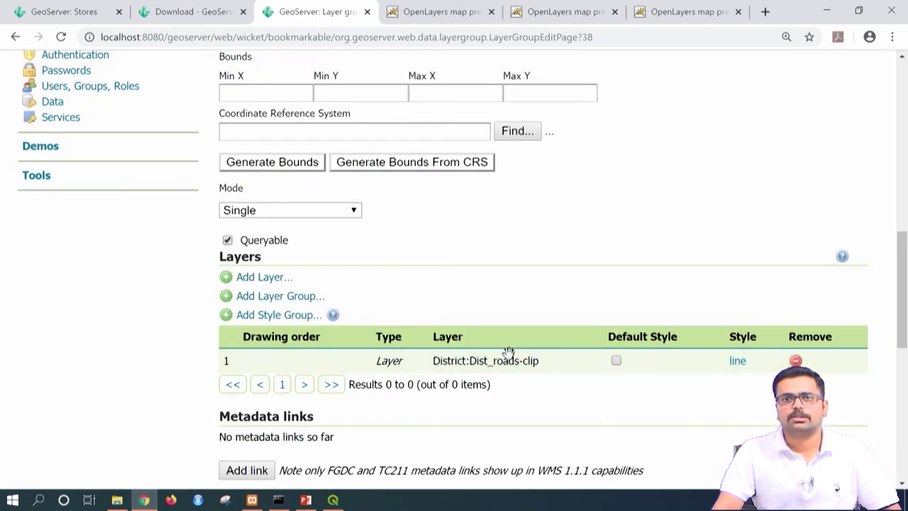
click(270, 278)
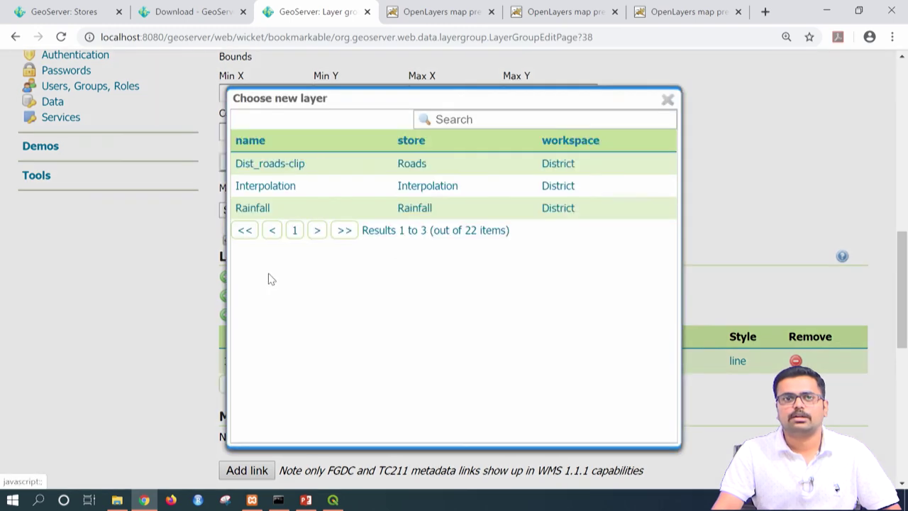
click(280, 188)
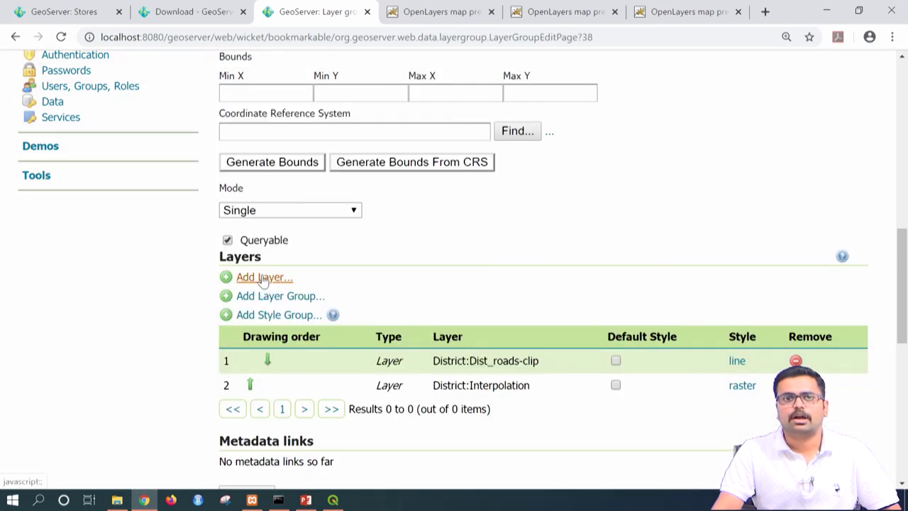
click(264, 278)
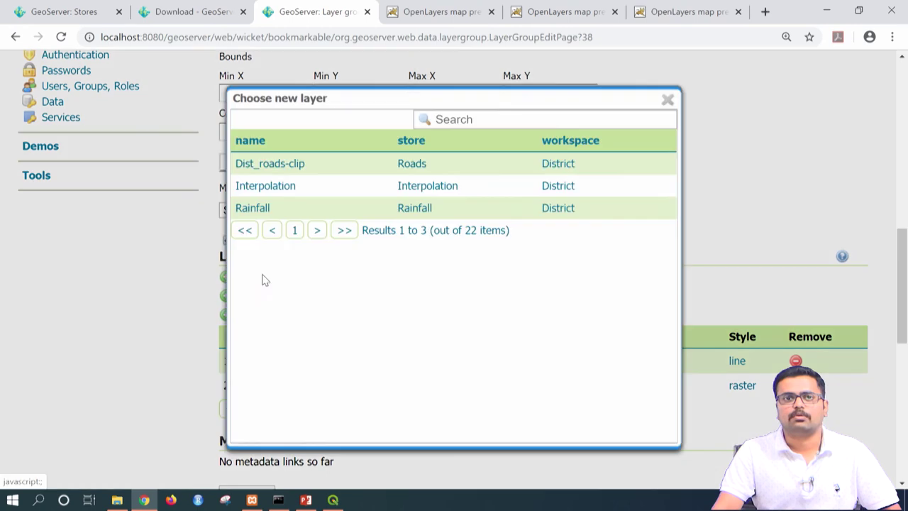
click(253, 209)
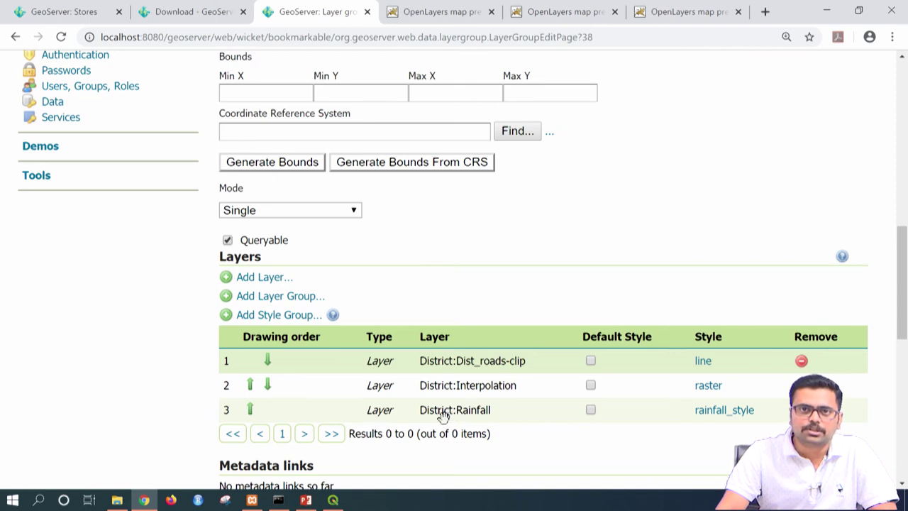
Step: Move District:Interpolation up to position 1 in the drawing order
click(252, 385)
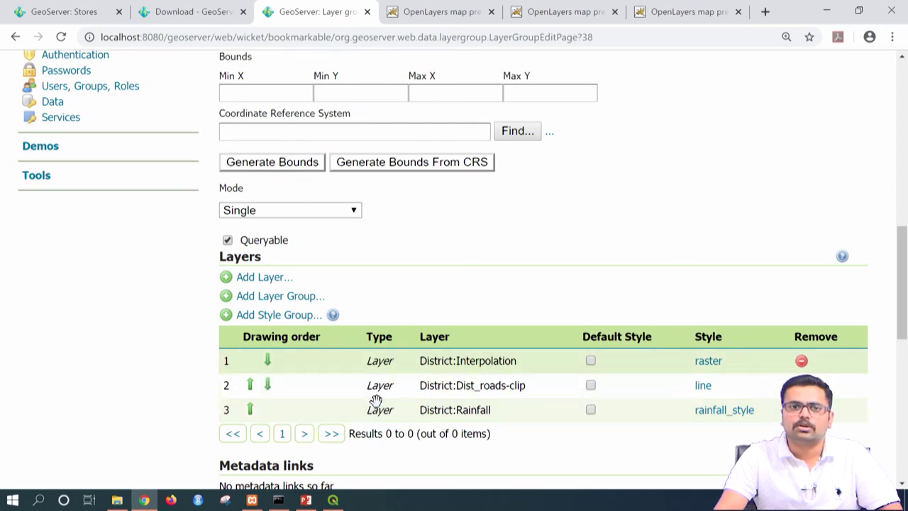
scroll(376, 413, up, 2)
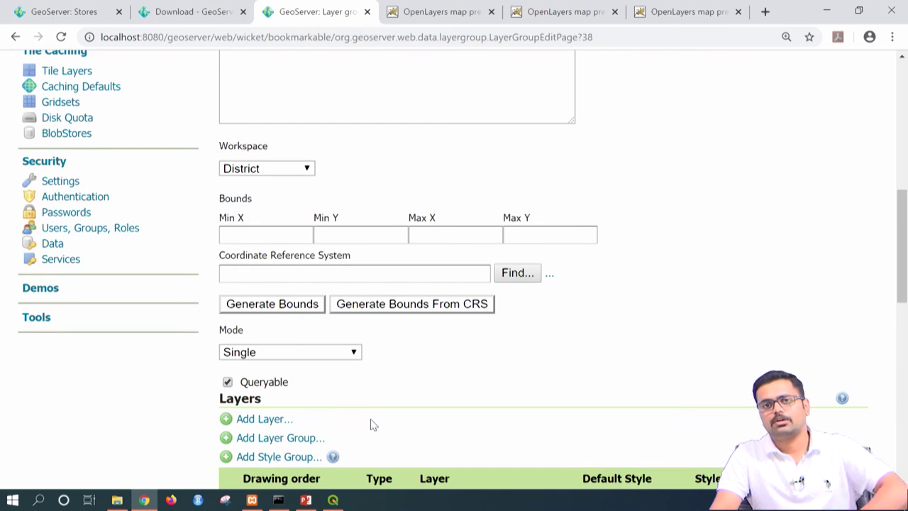
Step: Generate the group's bounds from its layers and save Mysore_layers
scroll(370, 422, up, 1)
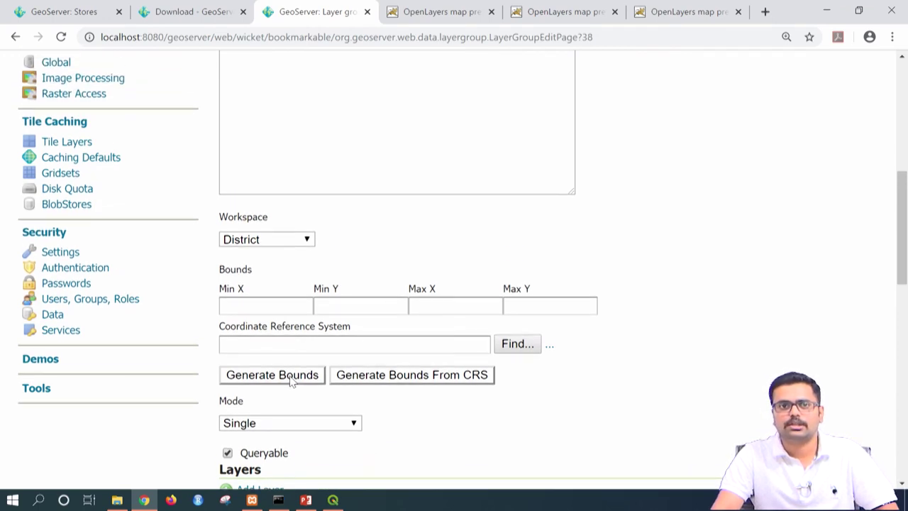
click(291, 381)
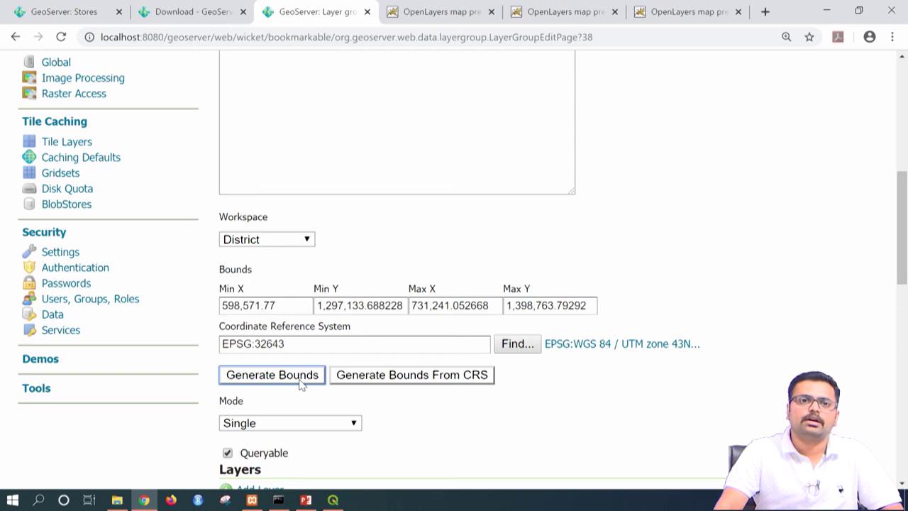
scroll(302, 360, down, 1)
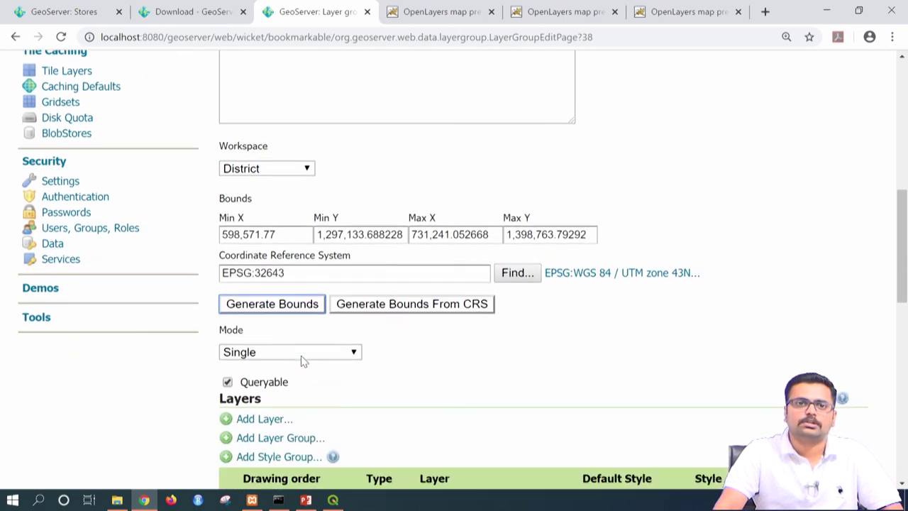
scroll(301, 361, down, 9)
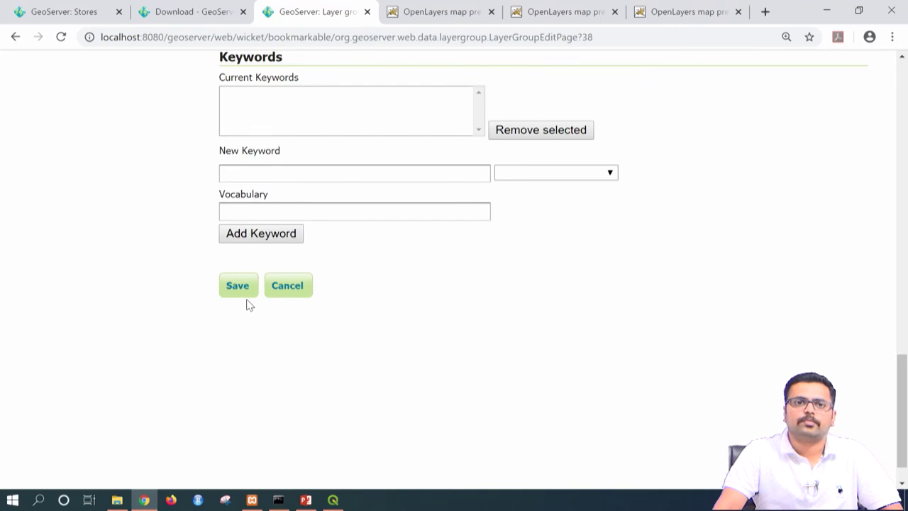
click(241, 292)
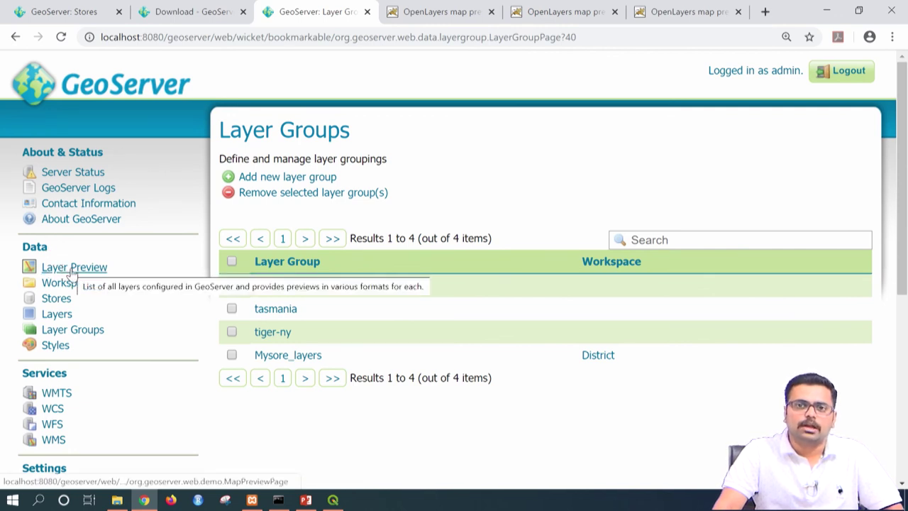
Step: Open the OpenLayers preview of District:Mysore_layers from the Layer Preview list
click(72, 273)
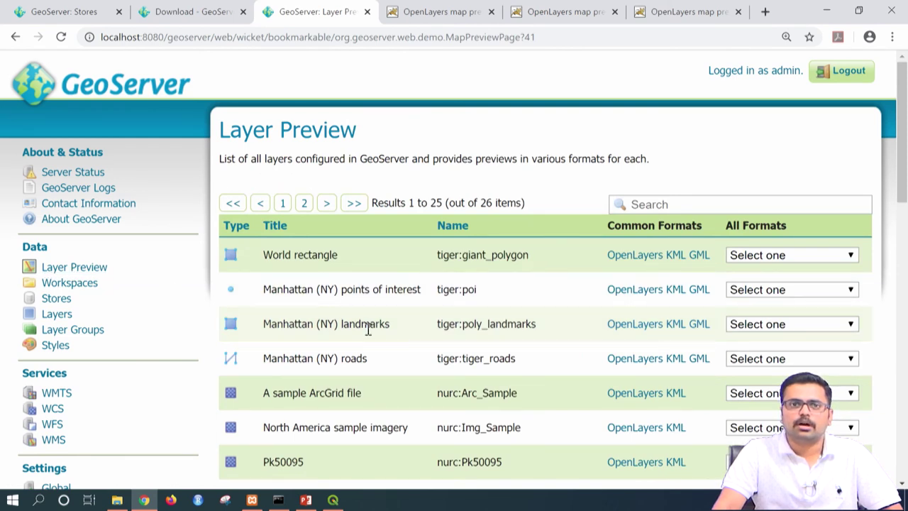
scroll(364, 324, down, 4)
scroll(368, 333, down, 7)
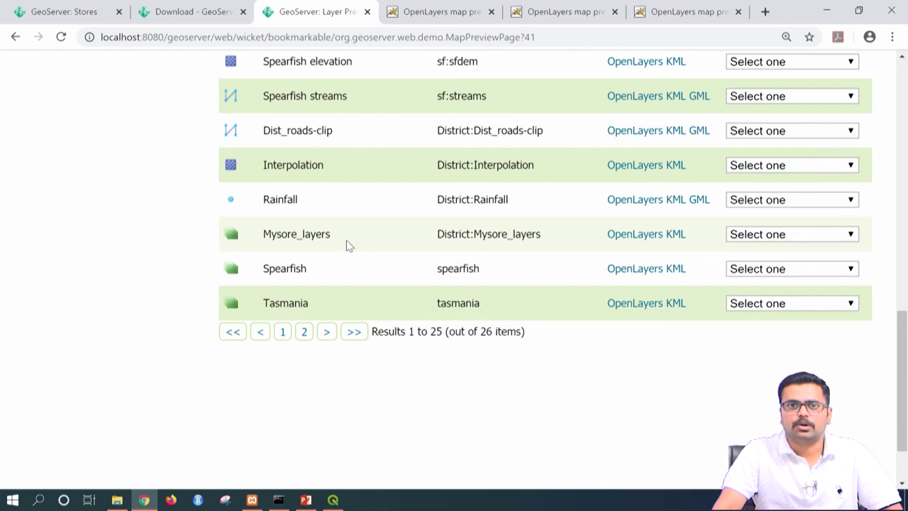
click(628, 240)
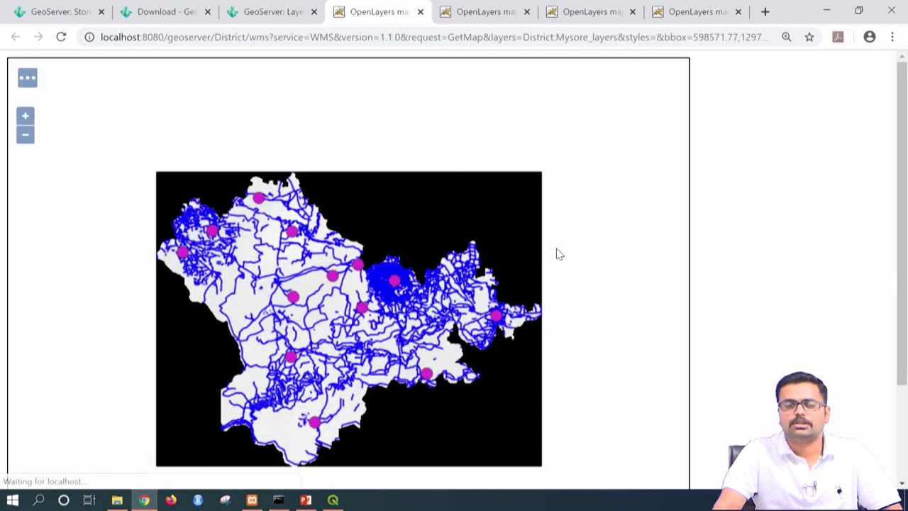